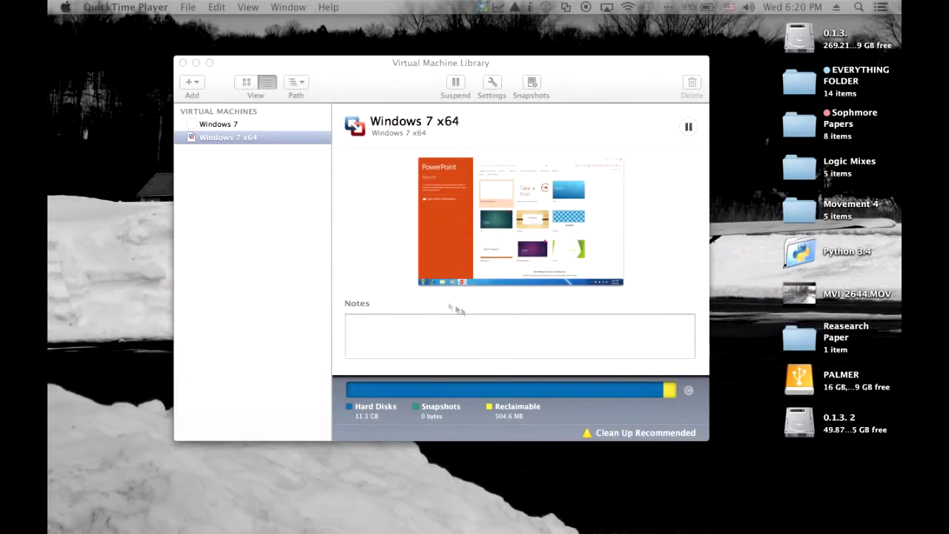
Open the Windows 7 x64 virtual machine and create a new PowerPoint presentation with the purple Ion Boardroom theme.
click(304, 259)
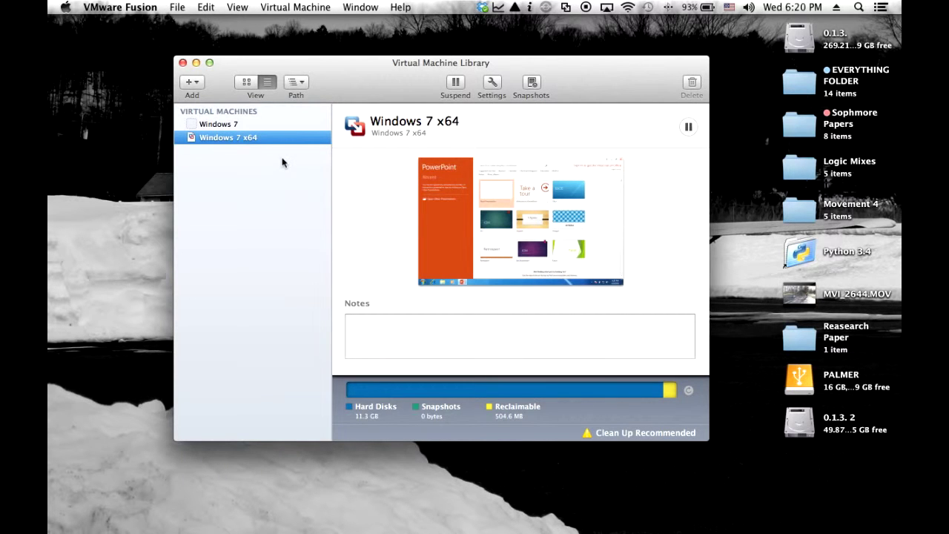
double_click(242, 139)
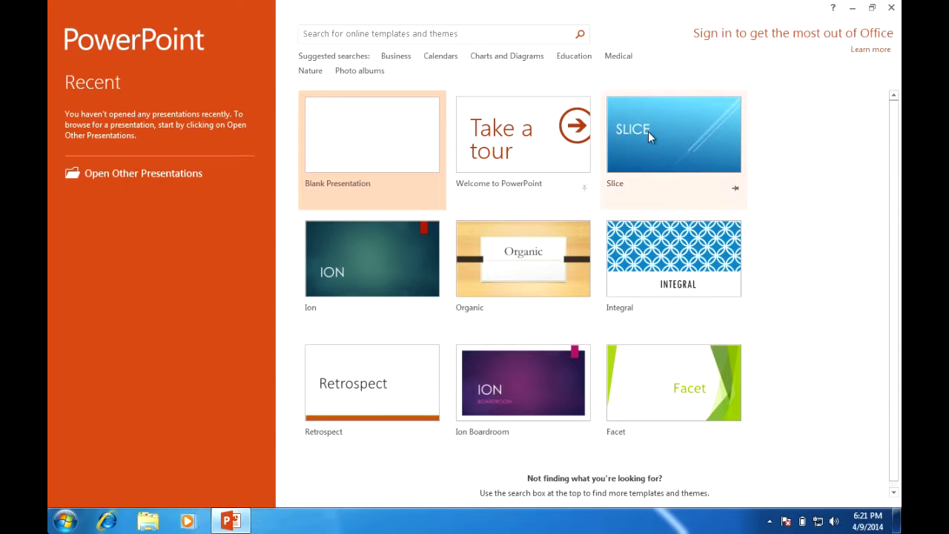
click(473, 358)
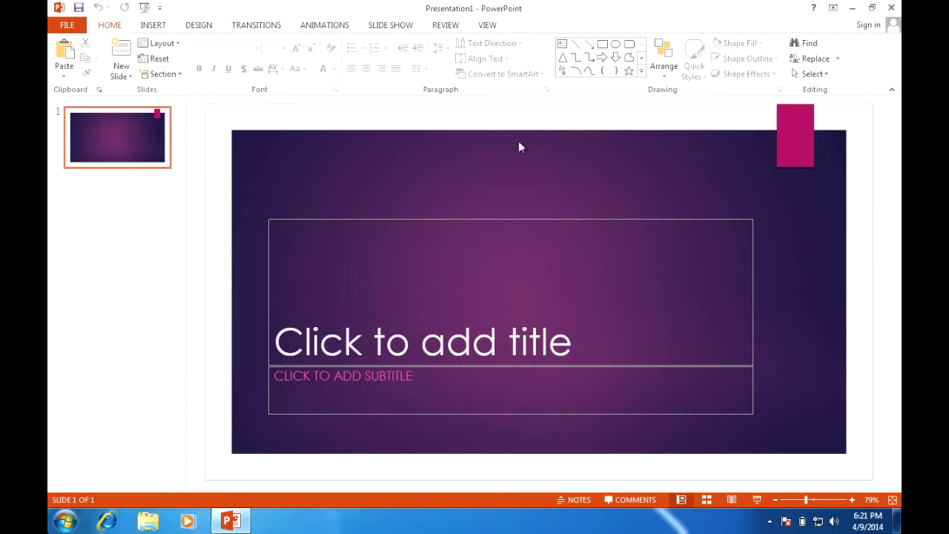
Delete the subtitle placeholder from the title slide and enter "Frogs" as the title.
click(565, 327)
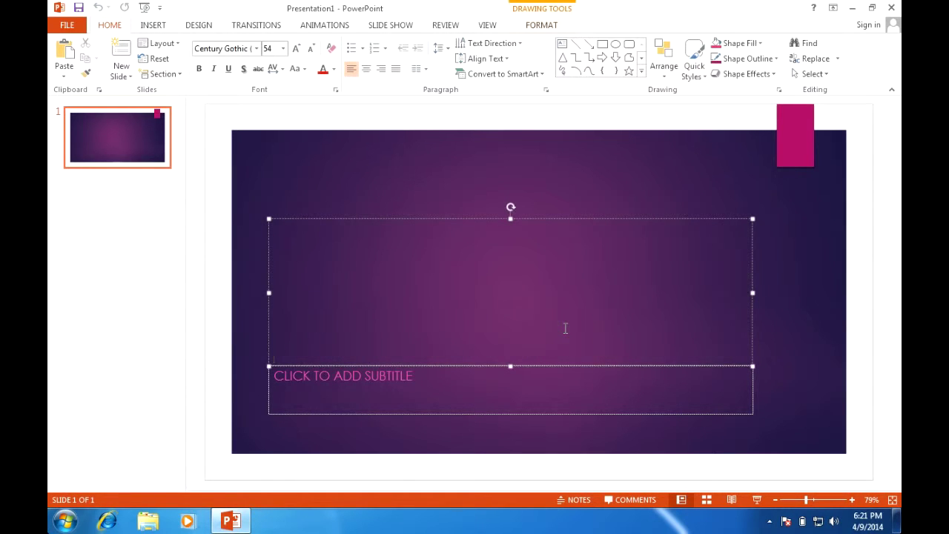
click(539, 408)
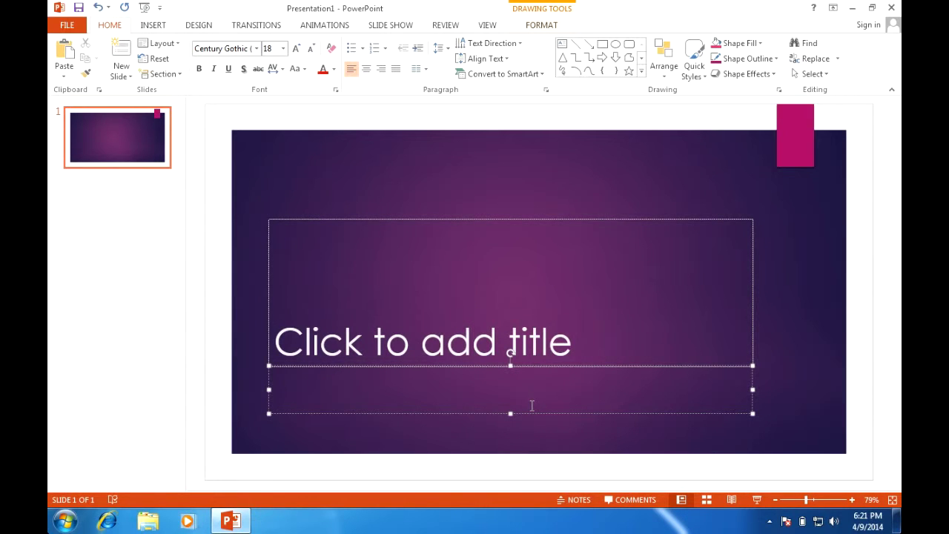
key(Escape)
key(Delete)
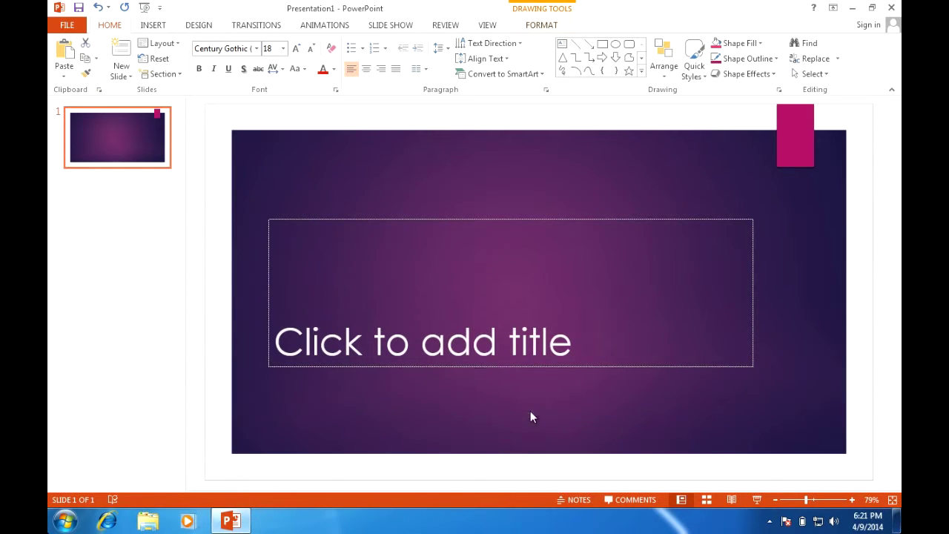
click(572, 365)
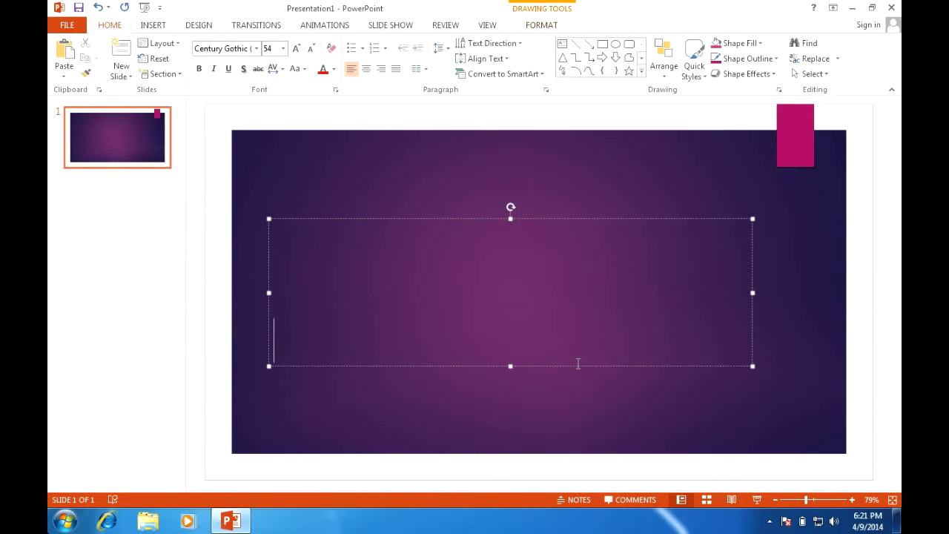
text(Frogs)
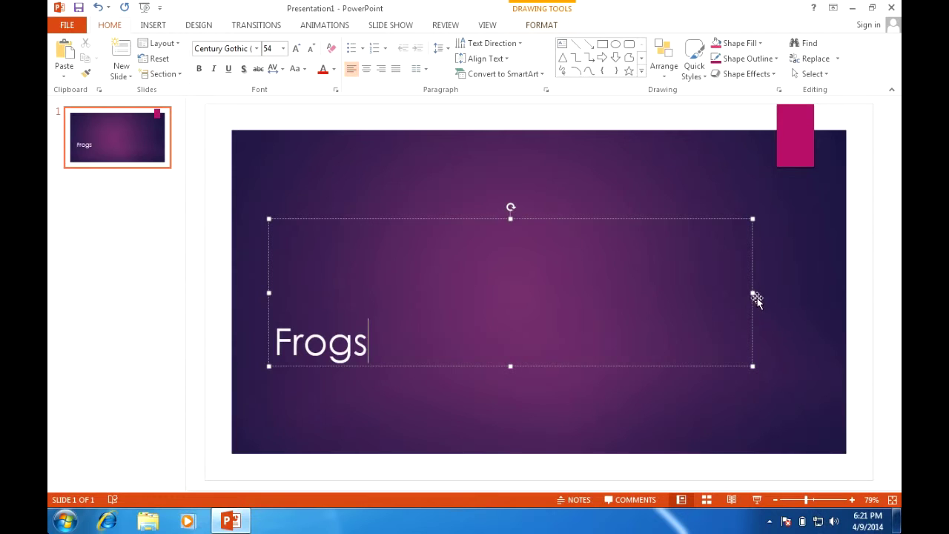
Shrink the "Frogs" title box to about 2.4" wide and 0.88" high and move it to the slide's centre.
click(754, 295)
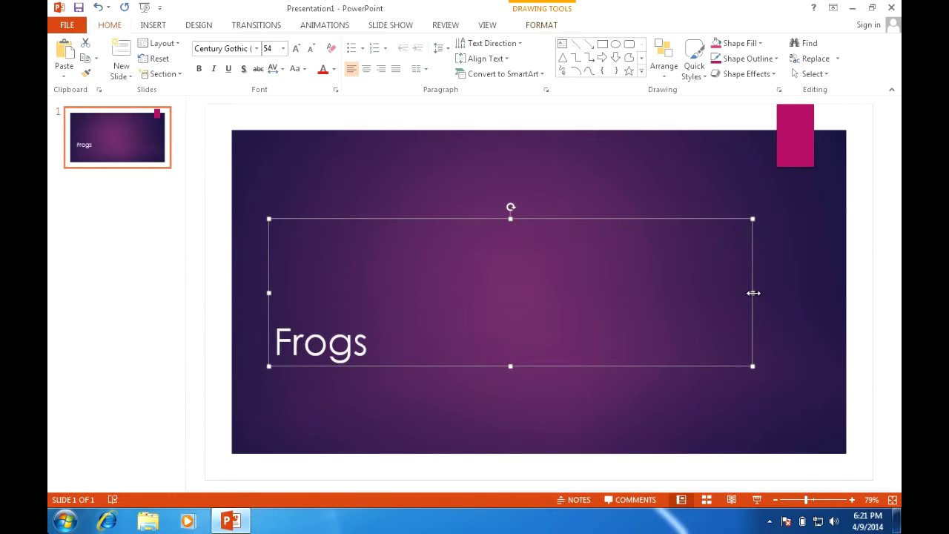
drag(754, 293, 391, 304)
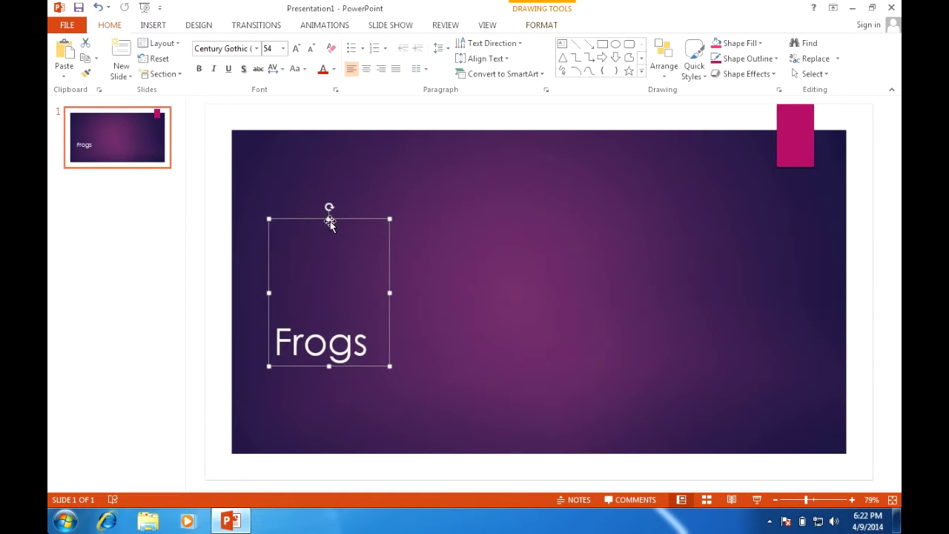
drag(329, 219, 536, 256)
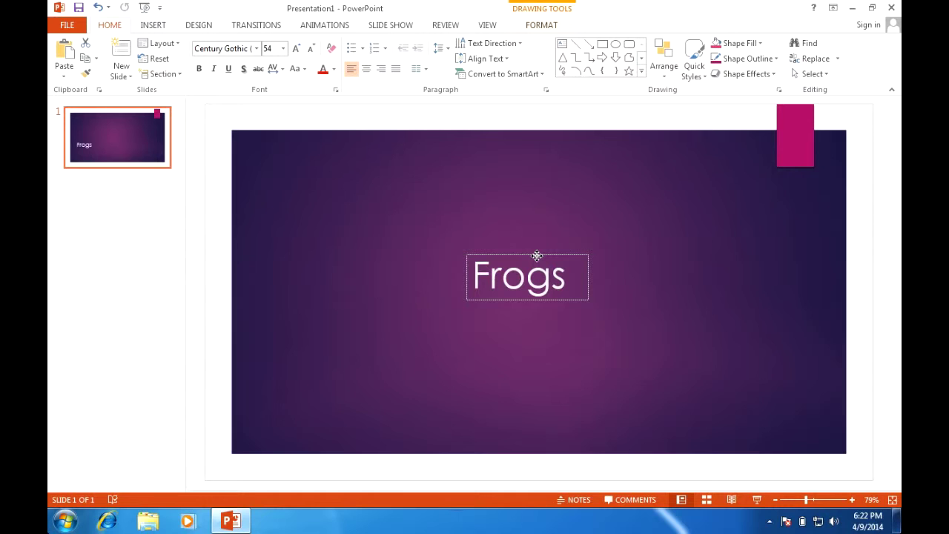
drag(537, 256, 537, 254)
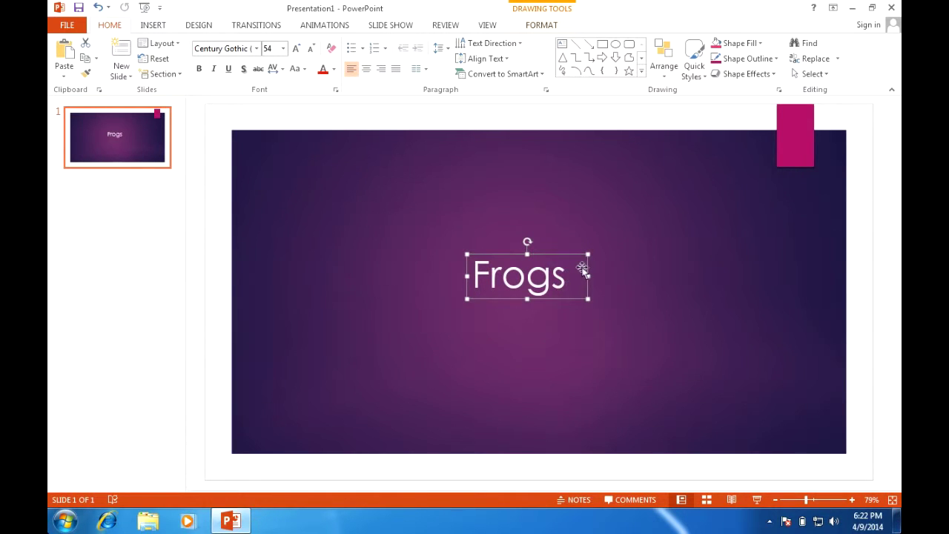
click(537, 352)
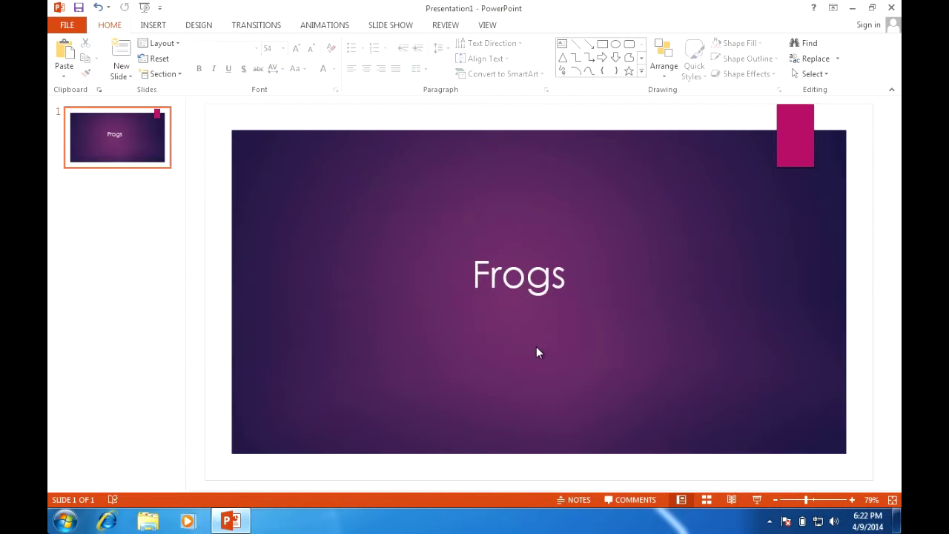
Apply the dark WordArt style with a white outline and lavender shadow to the "Frogs" title.
click(537, 269)
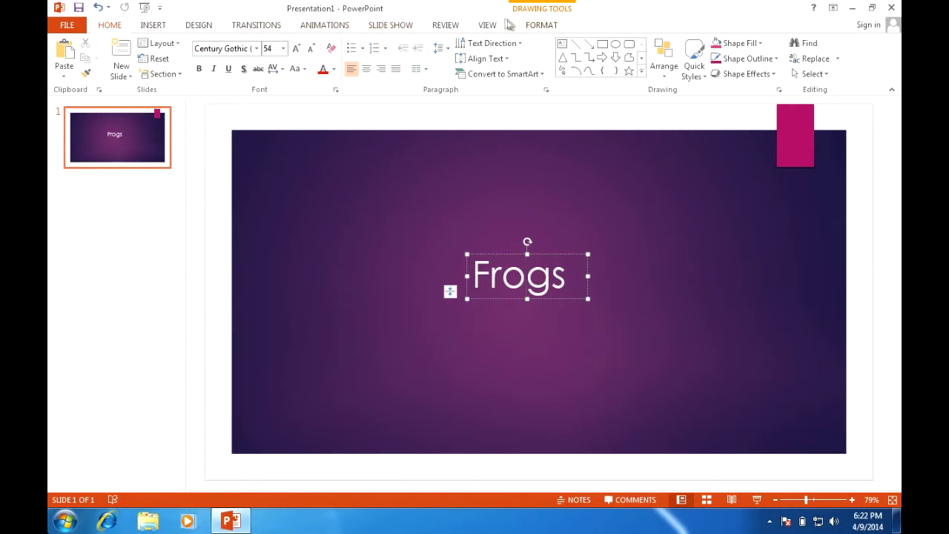
click(549, 27)
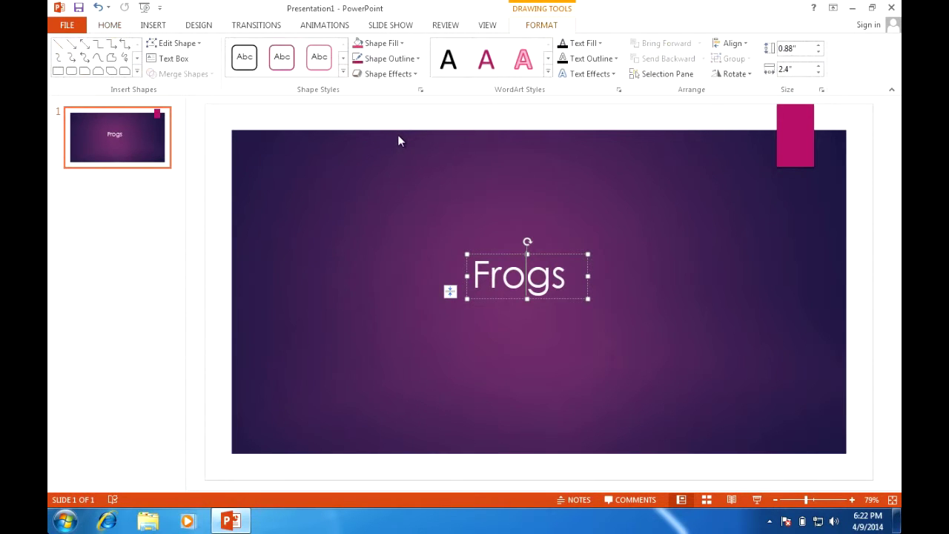
click(548, 59)
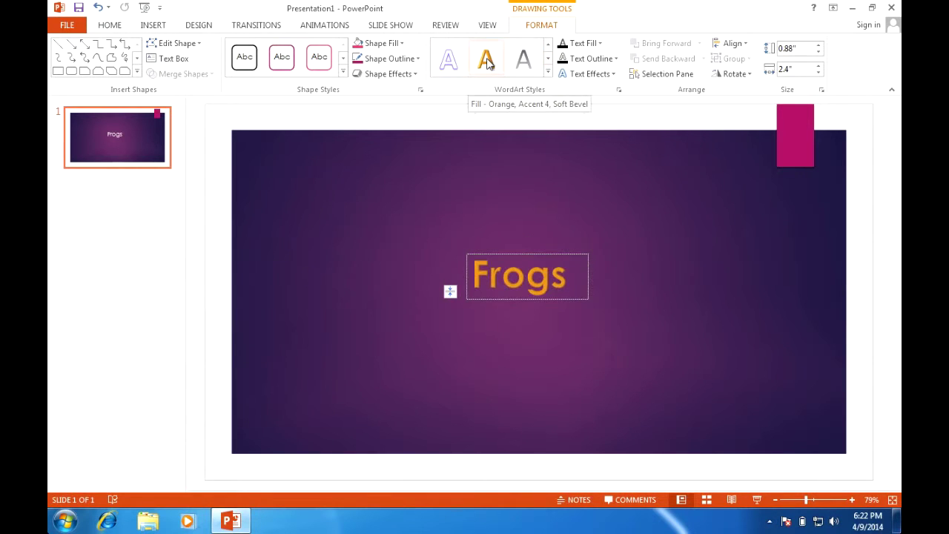
click(547, 59)
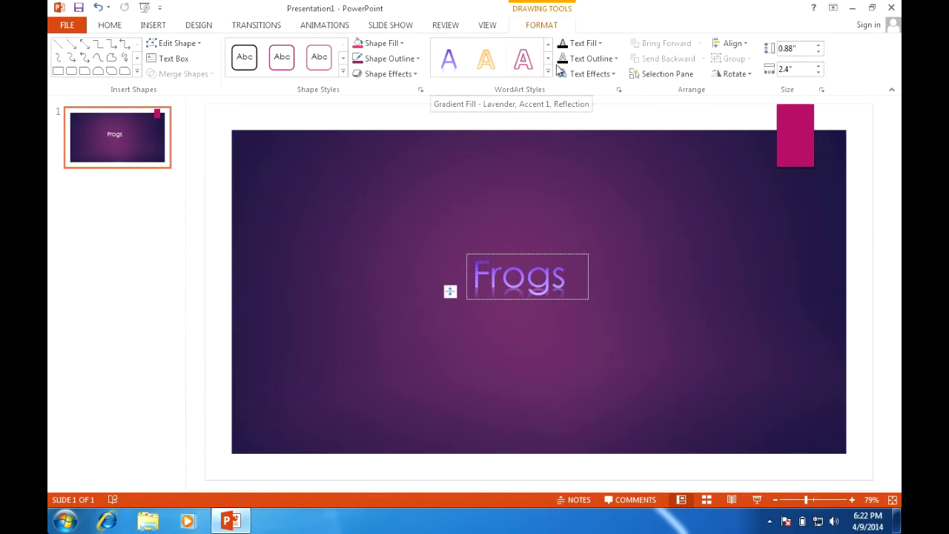
click(549, 63)
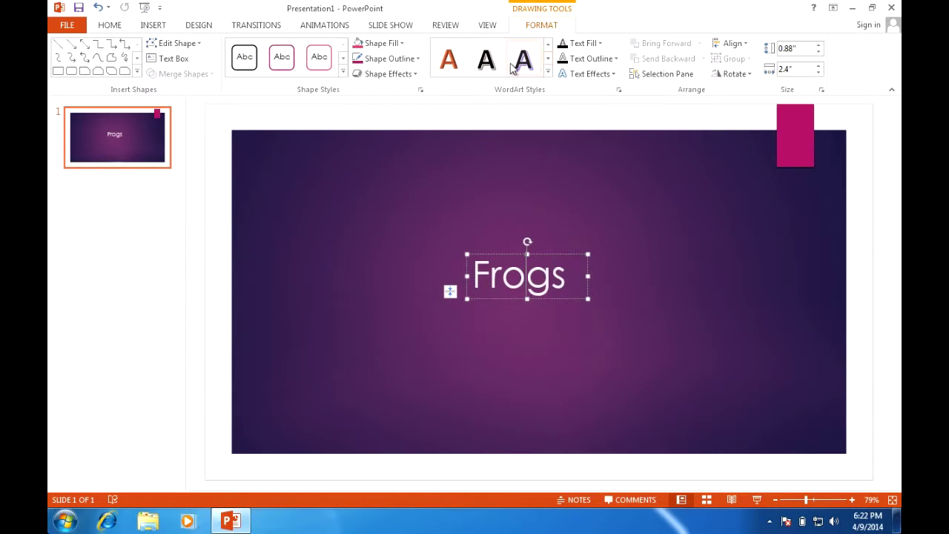
click(513, 65)
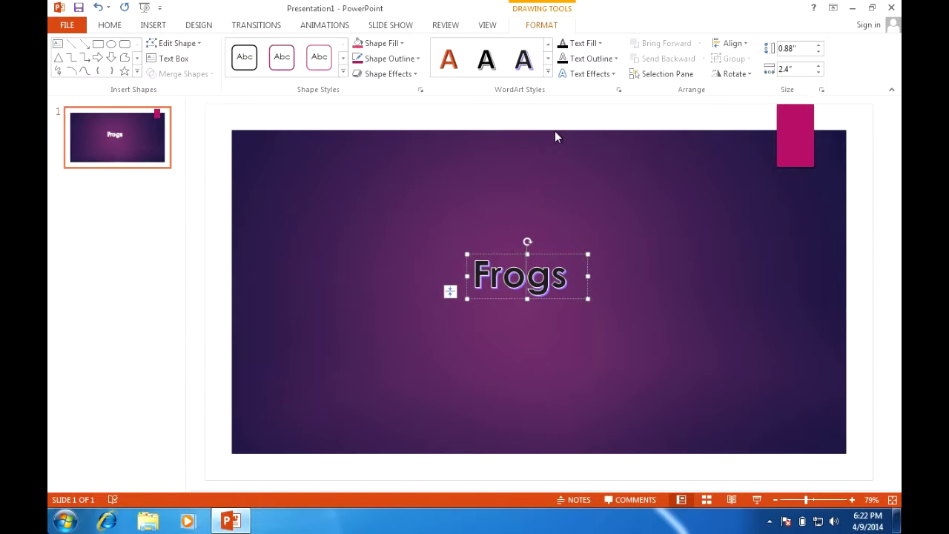
Set the "Frogs" title's text fill to standard red and its text outline to standard light blue.
click(599, 42)
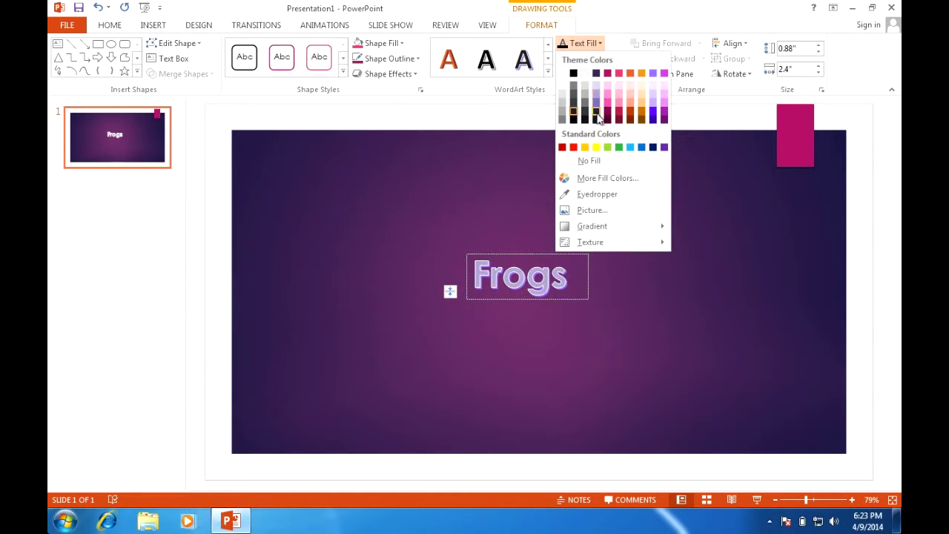
click(576, 147)
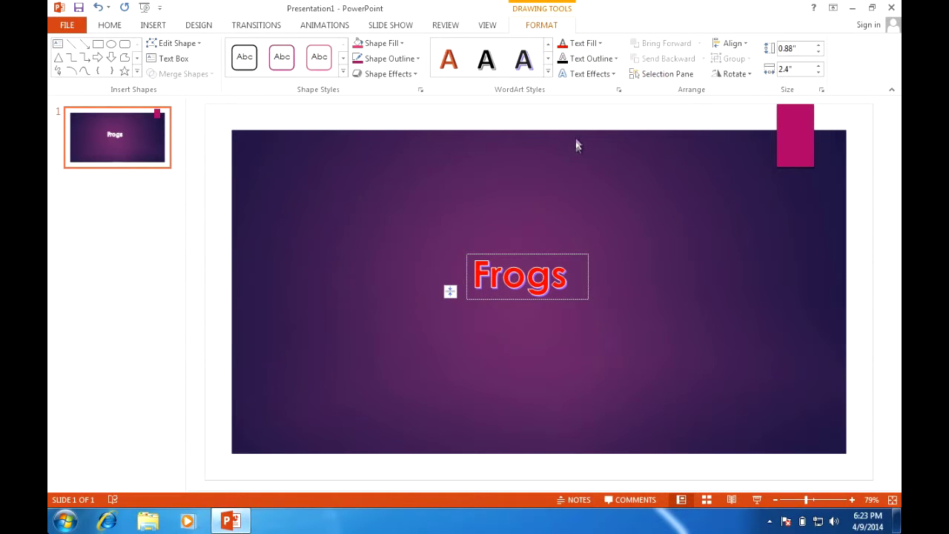
click(612, 60)
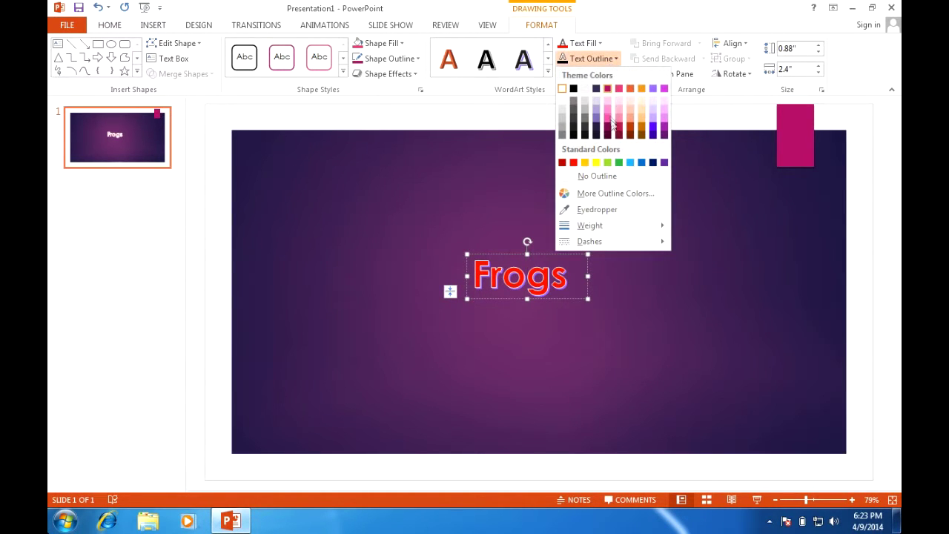
click(630, 162)
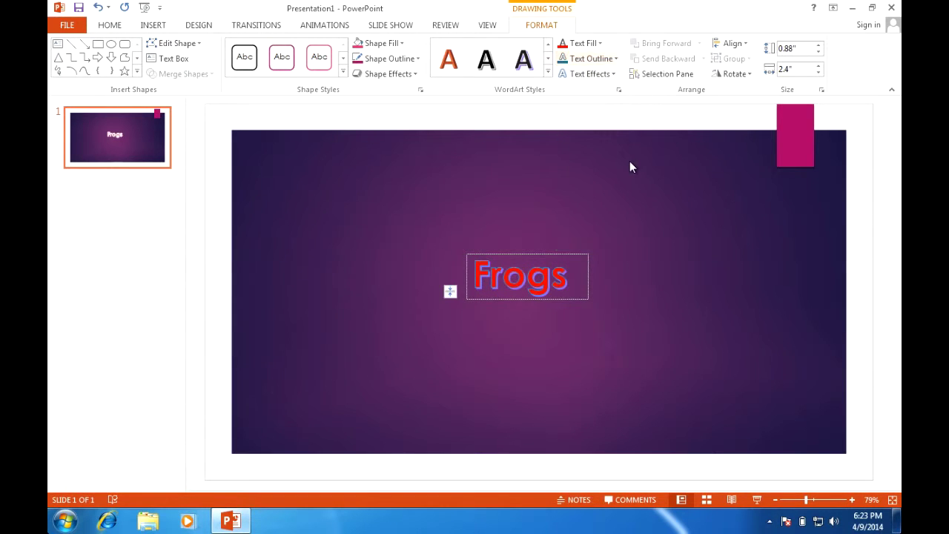
Give the "Frogs" title text the third outer shadow of the second row and a reflection effect.
click(611, 74)
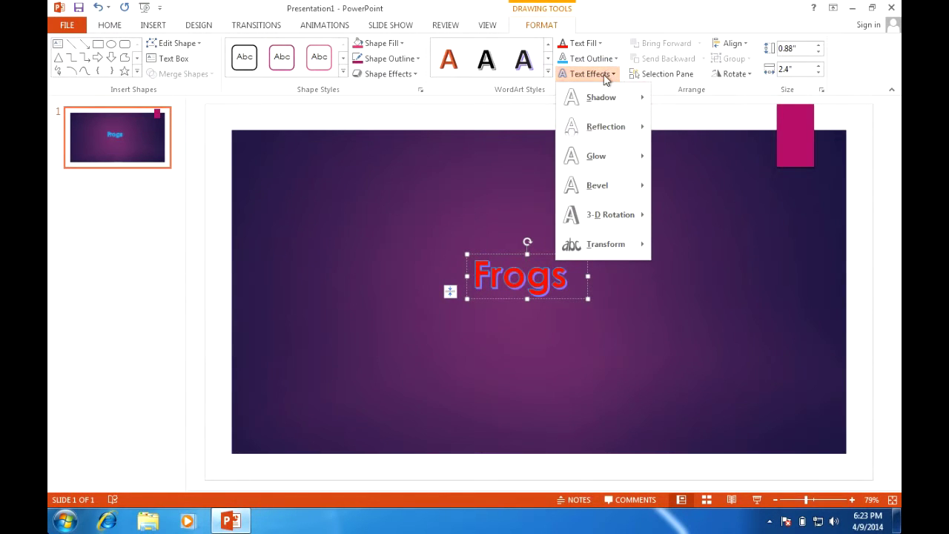
mouse_move(609, 101)
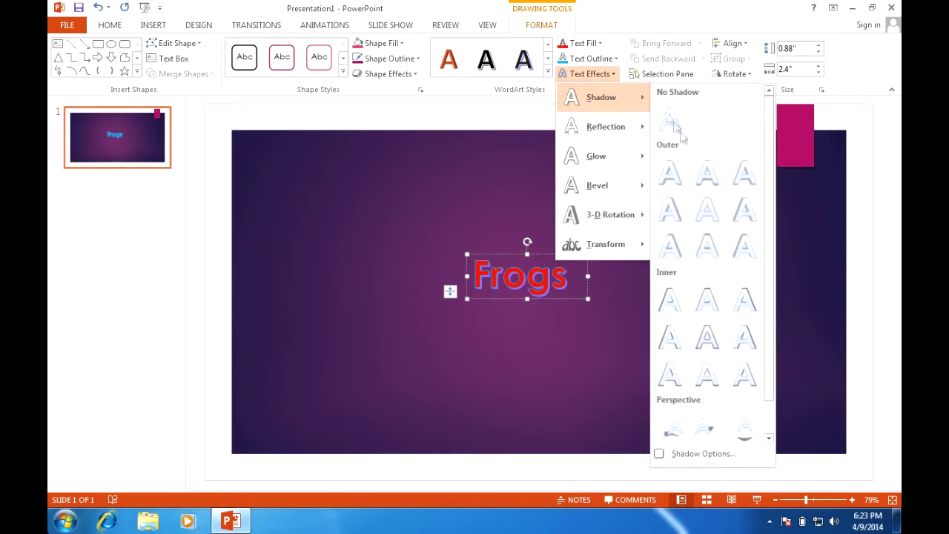
click(755, 217)
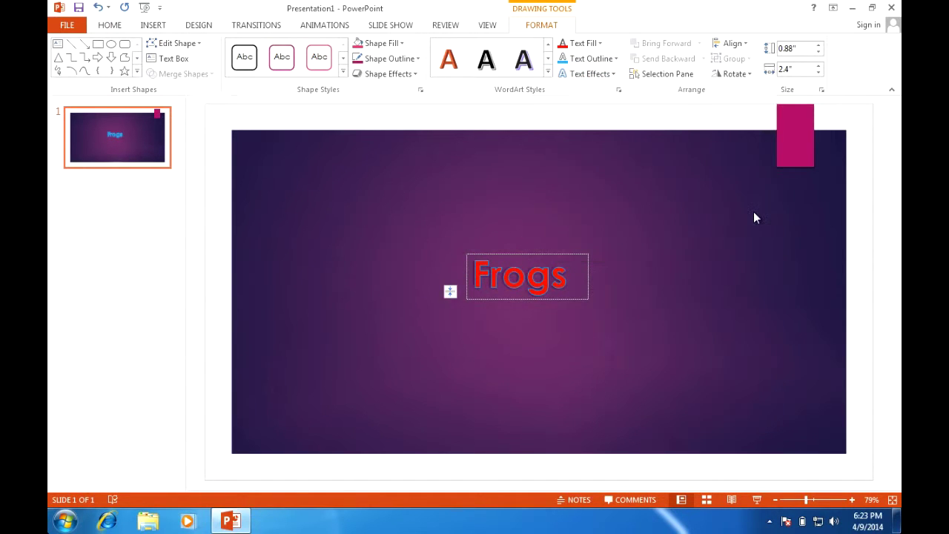
click(593, 74)
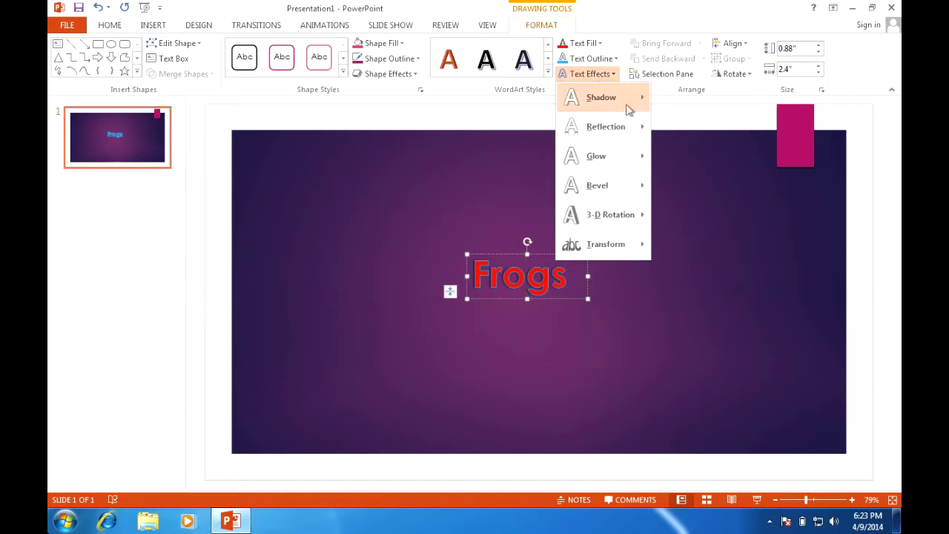
mouse_move(632, 128)
click(694, 195)
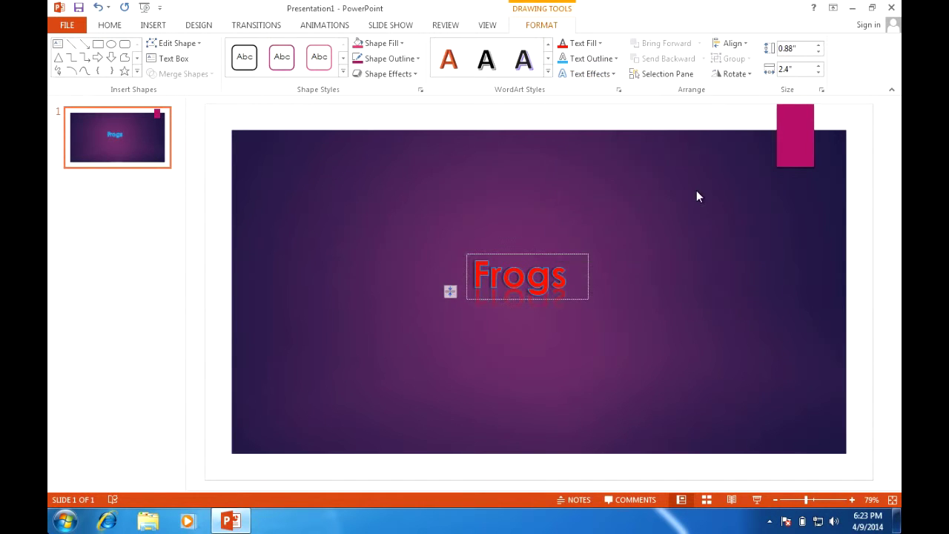
Add the lavender glow from the second row of variations and the fourth bevel of the second row to the "Frogs" title text.
click(606, 75)
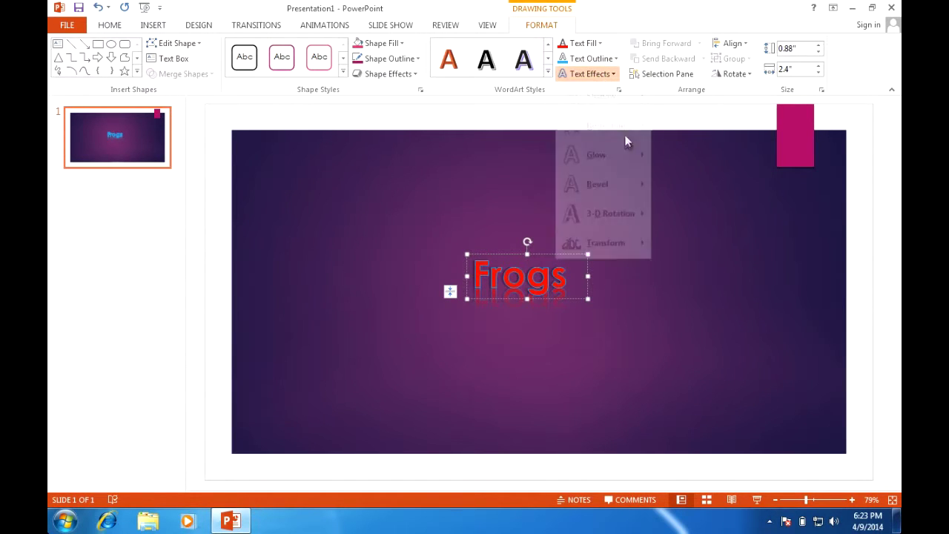
mouse_move(623, 155)
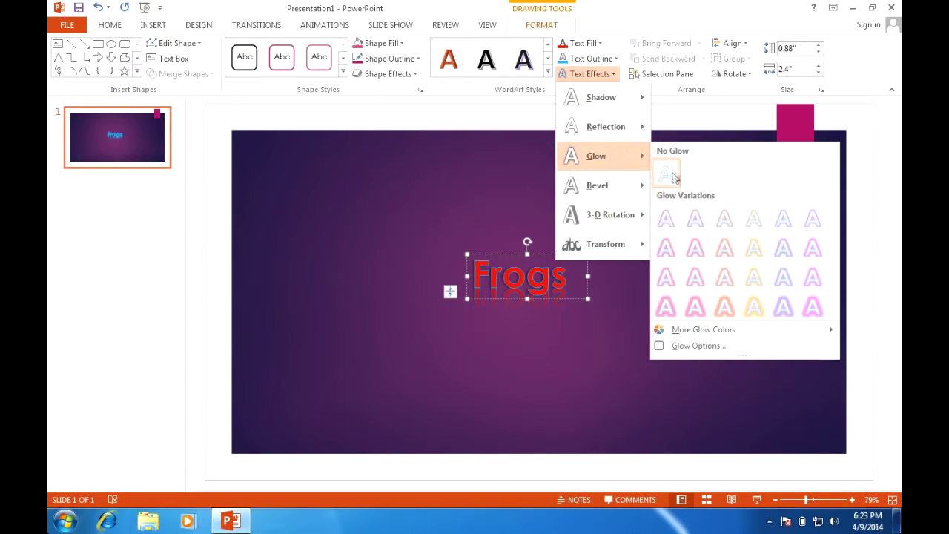
click(784, 252)
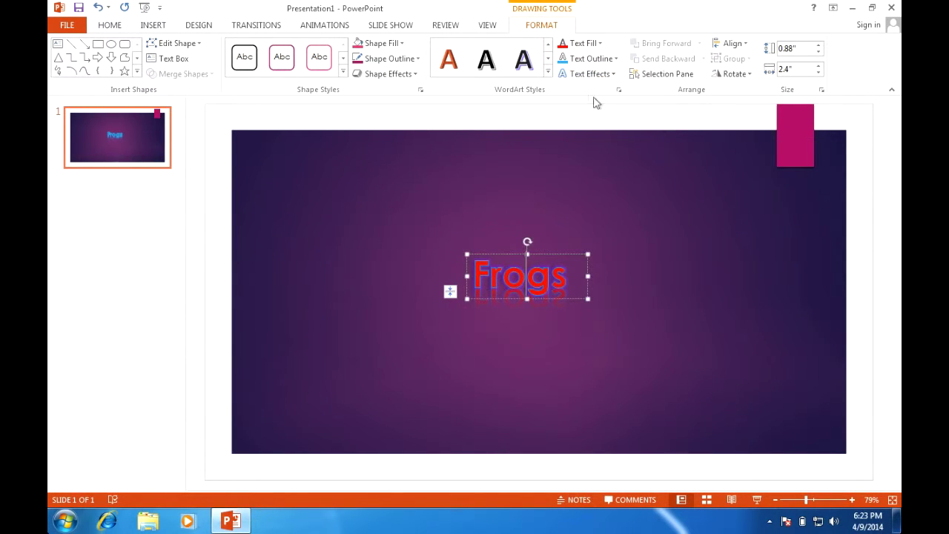
click(591, 74)
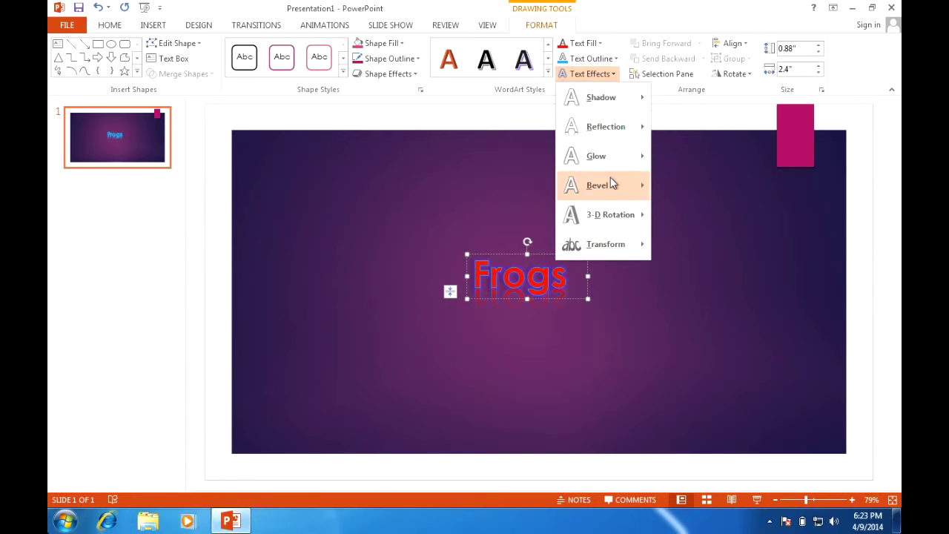
mouse_move(640, 183)
click(782, 291)
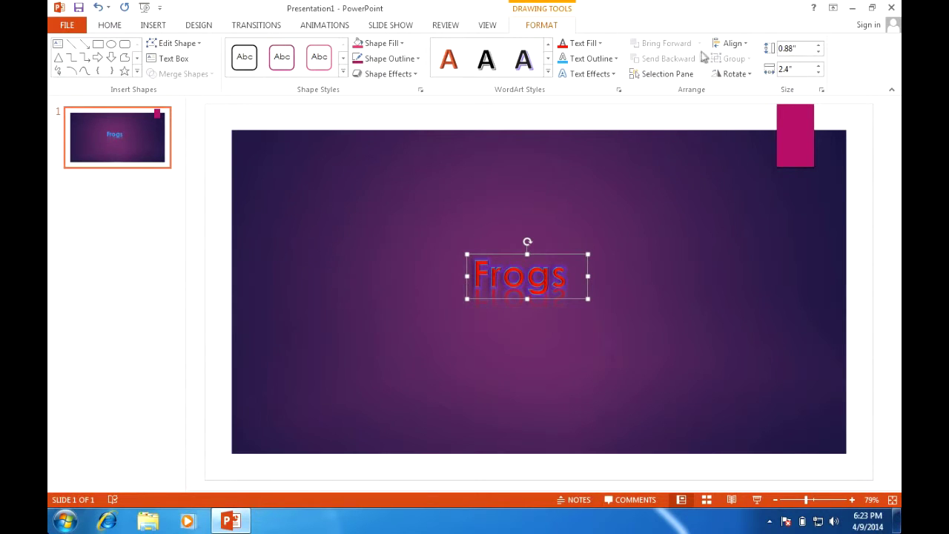
Apply the third oblique 3-D rotation to the "Frogs" title text.
click(608, 74)
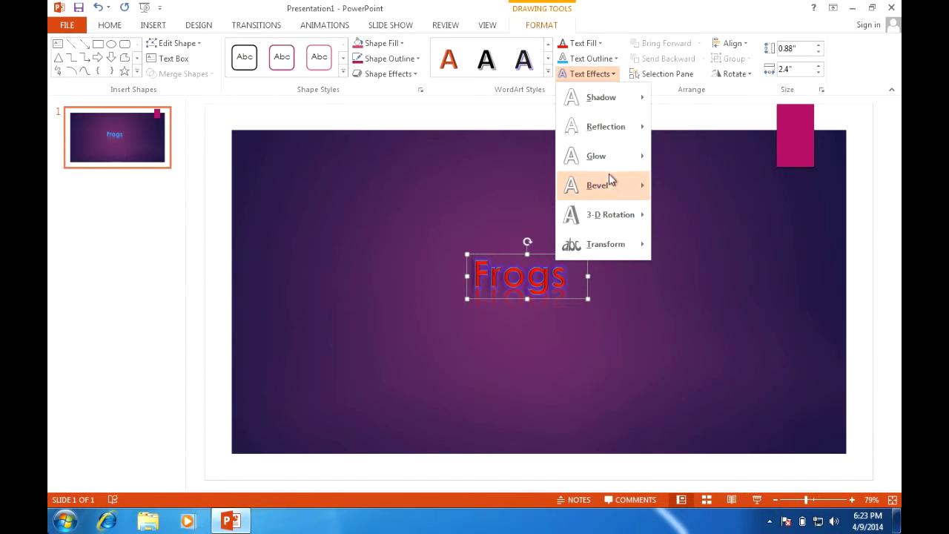
mouse_move(609, 185)
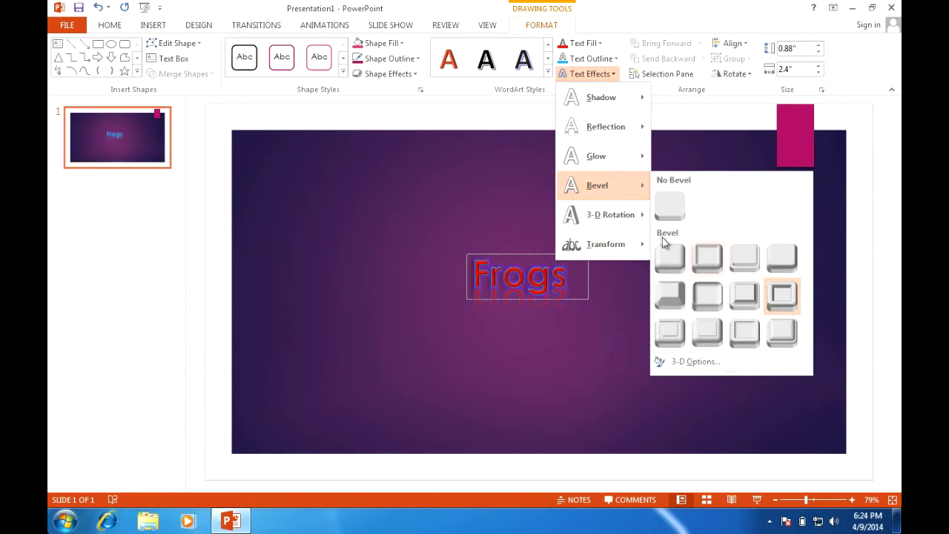
mouse_move(641, 223)
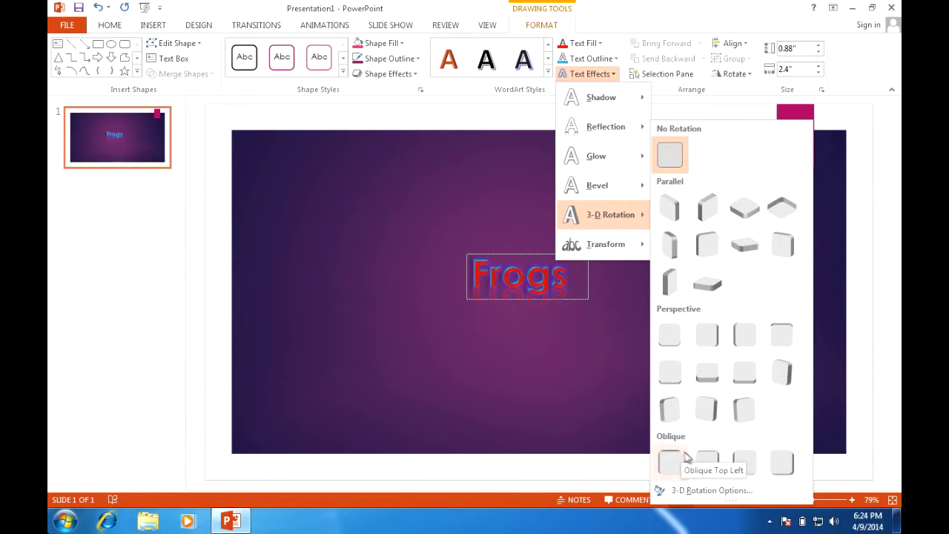
click(738, 462)
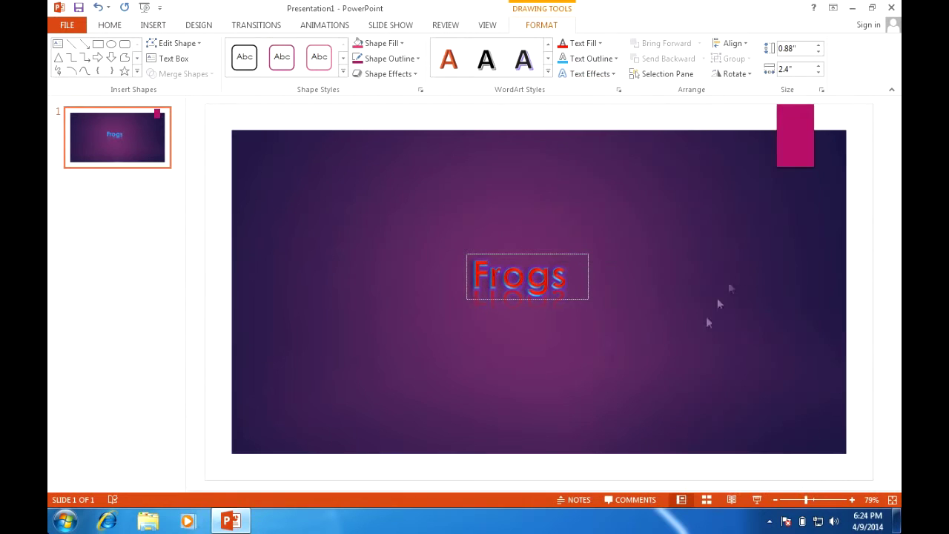
click(748, 270)
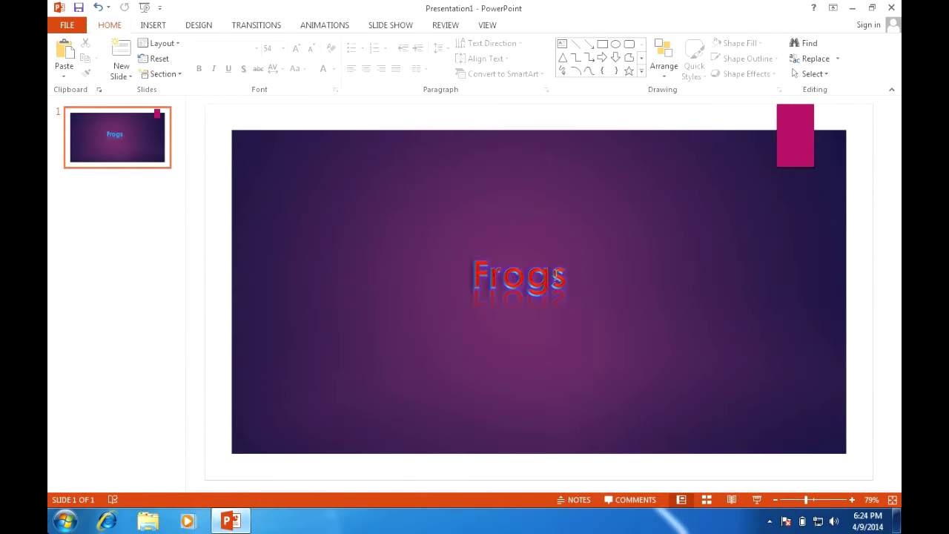
Align the "Frogs" text box to the middle and center of the slide.
click(556, 275)
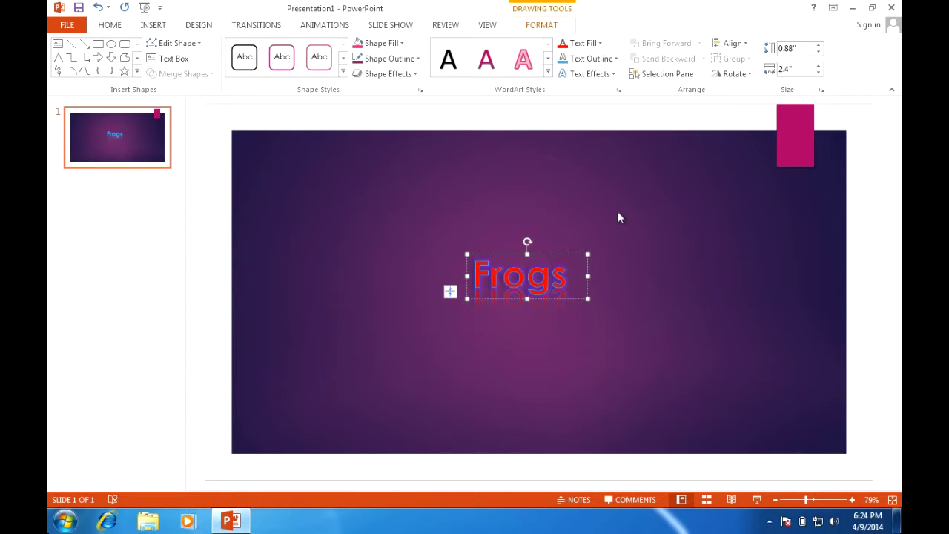
click(747, 43)
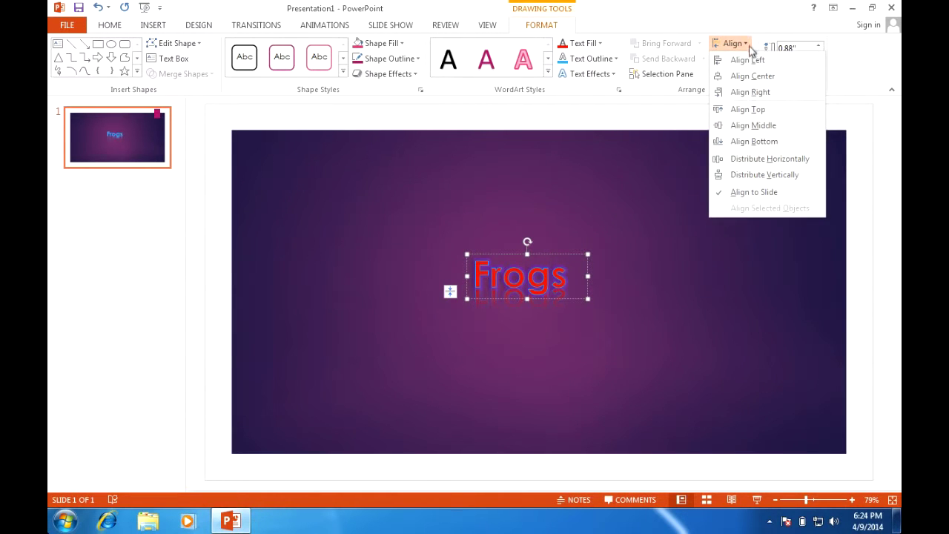
click(750, 125)
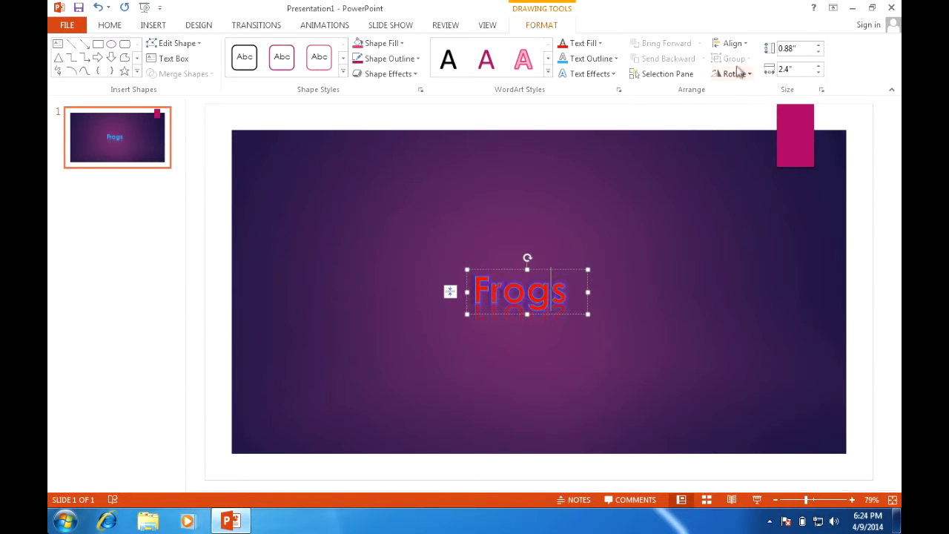
click(744, 45)
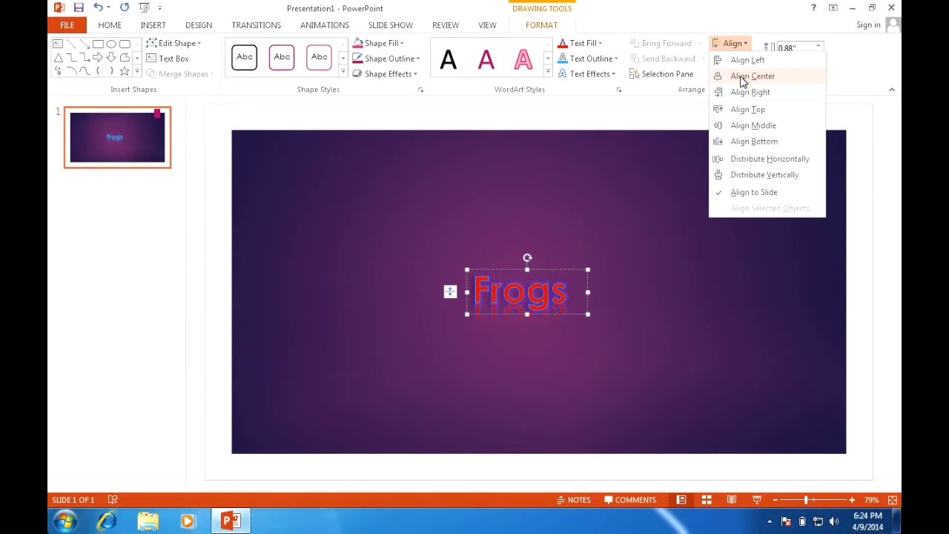
click(742, 77)
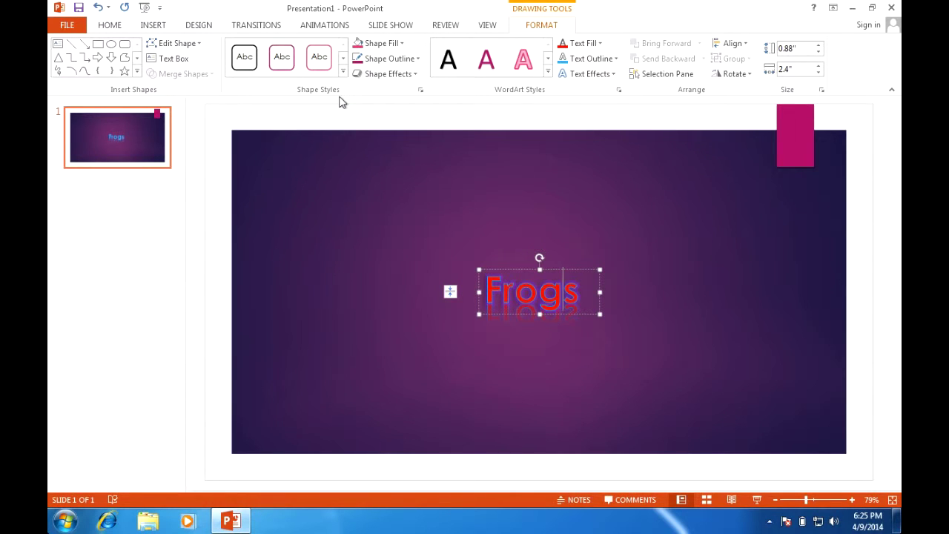
Set the "Frogs" text box's shape fill to standard purple and its shape outline to black.
click(399, 45)
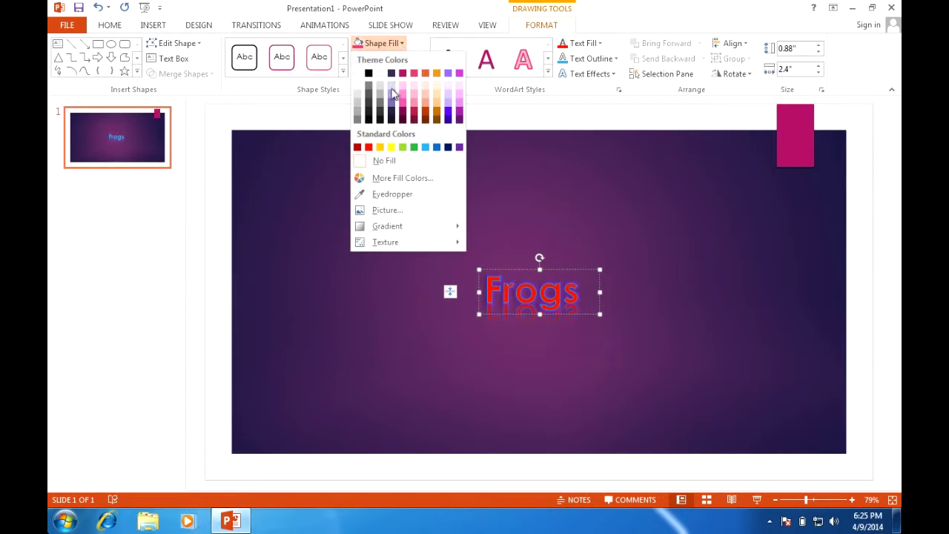
click(456, 148)
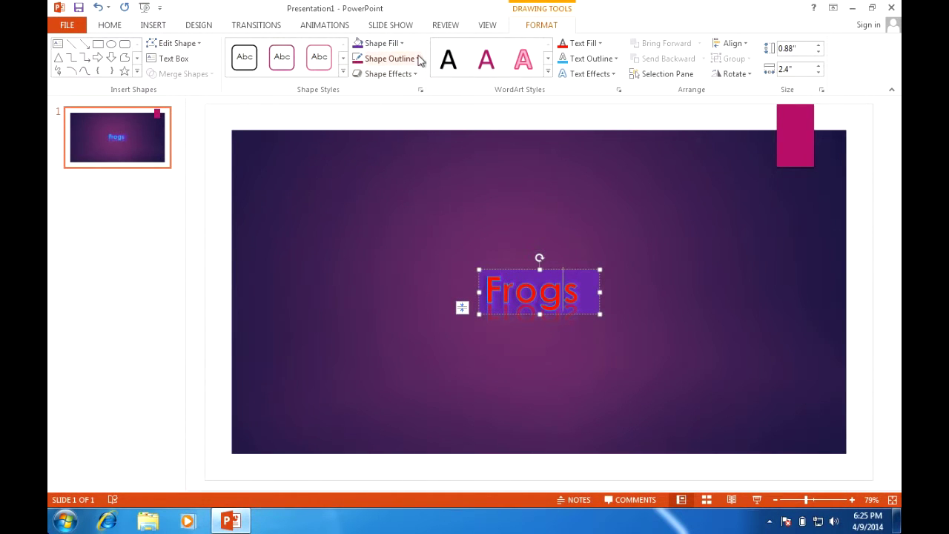
click(418, 58)
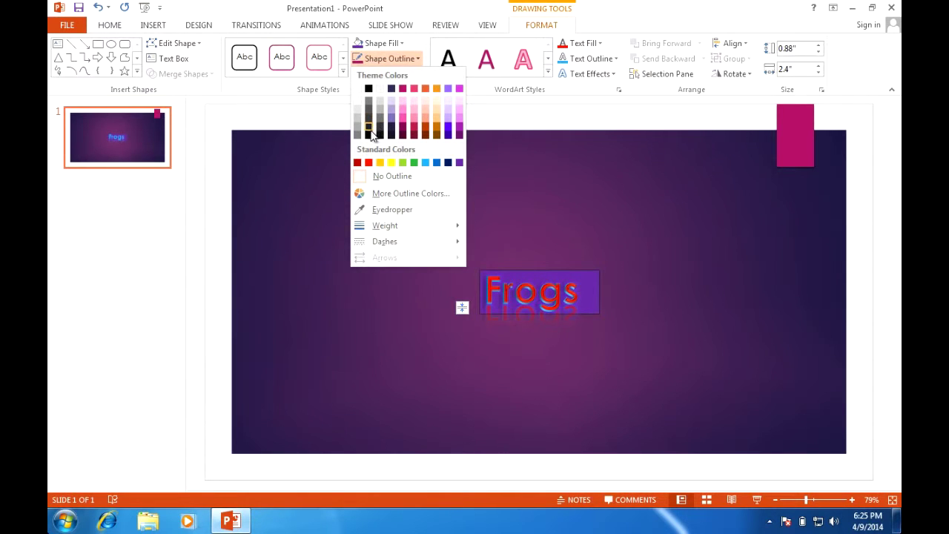
click(369, 89)
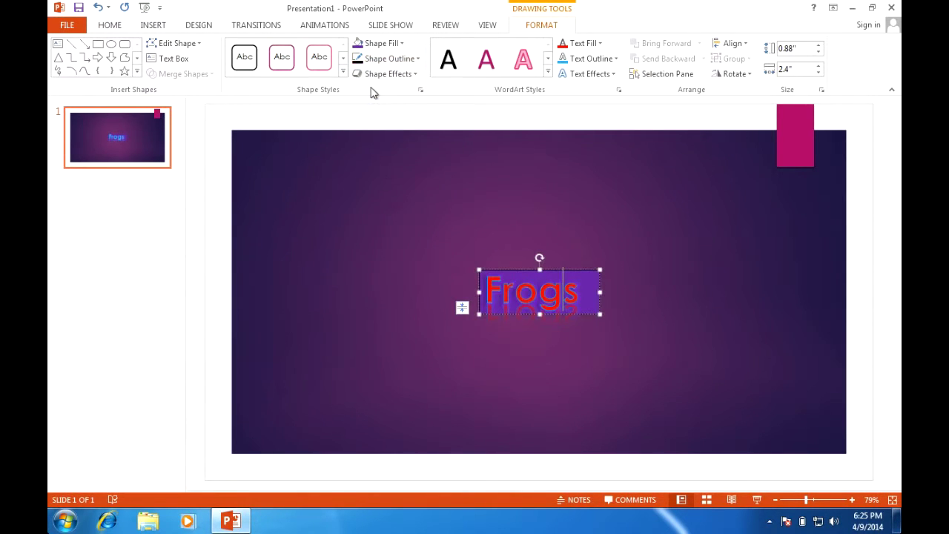
Give the "Frogs" text box the fourth preset shape effect of the third row and the second outer shadow of the first row.
click(413, 75)
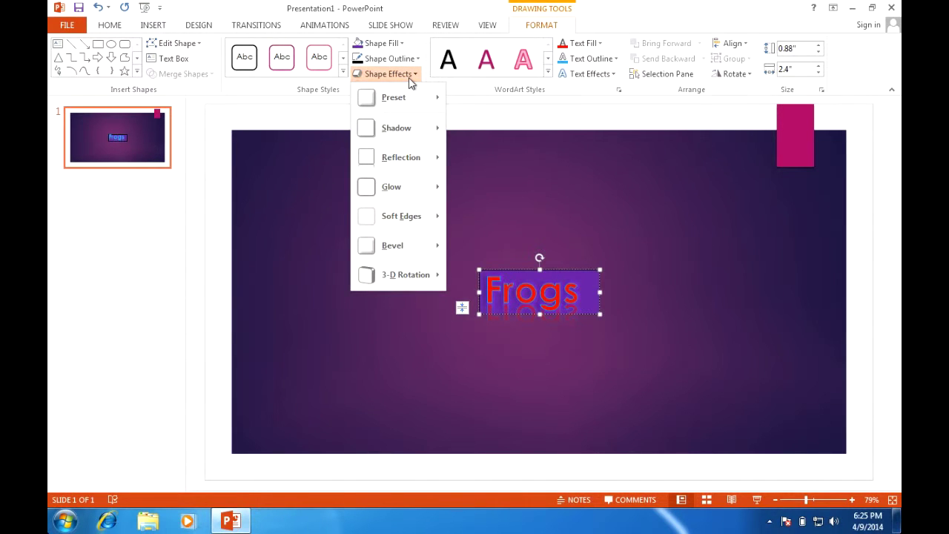
mouse_move(408, 95)
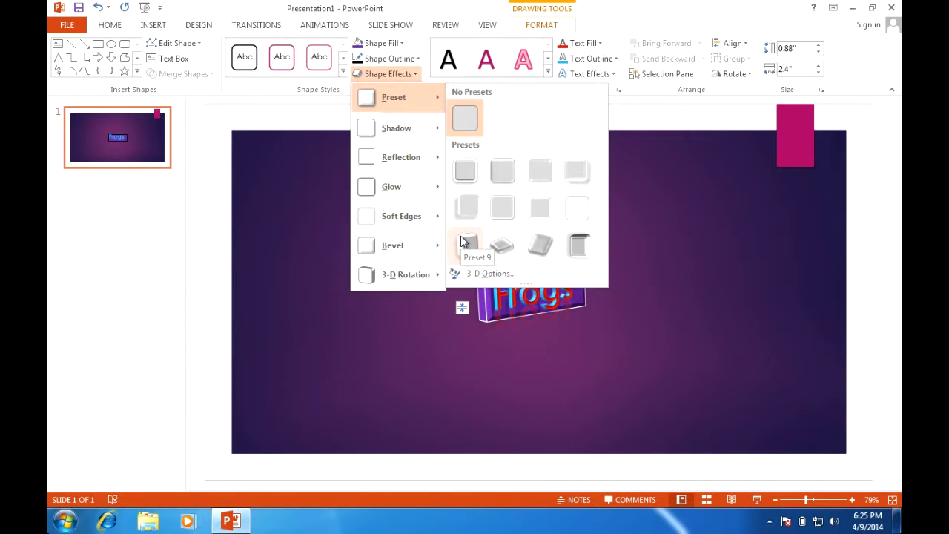
click(573, 247)
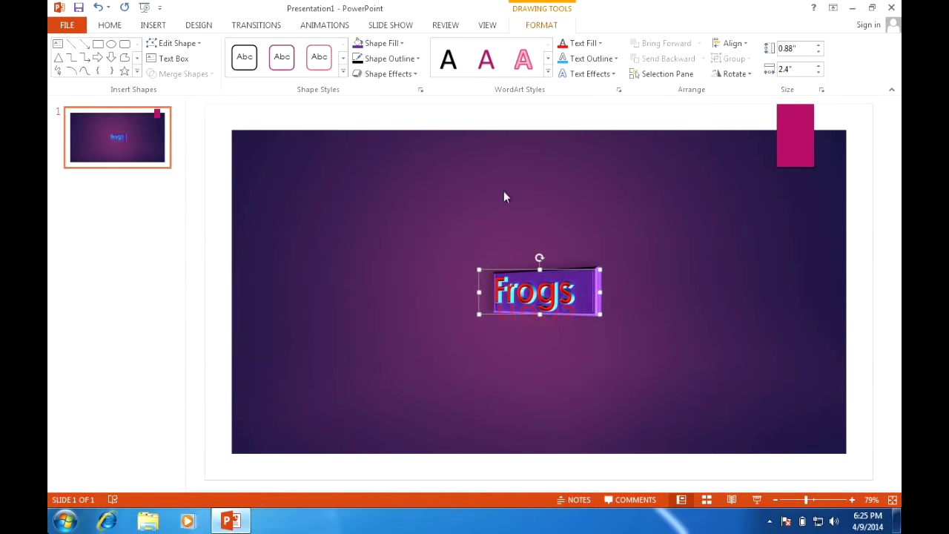
click(415, 74)
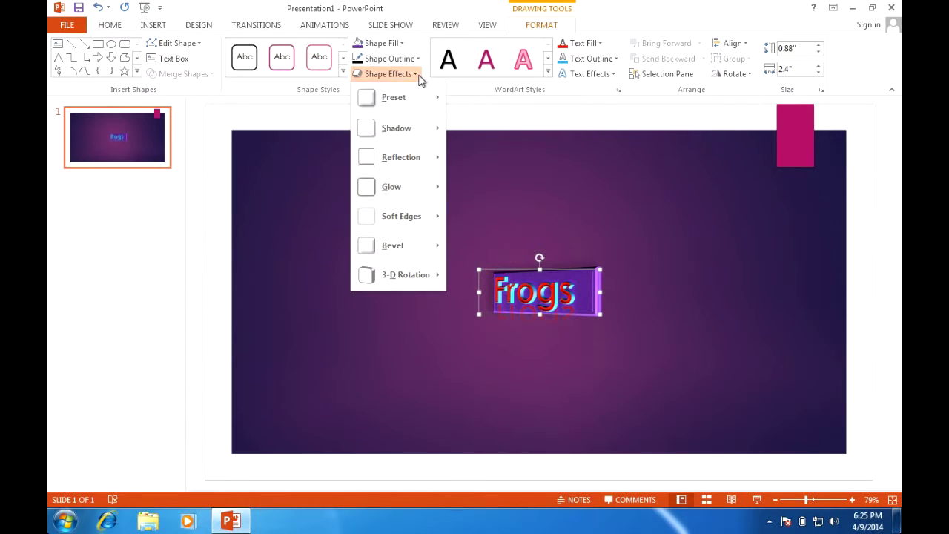
mouse_move(415, 130)
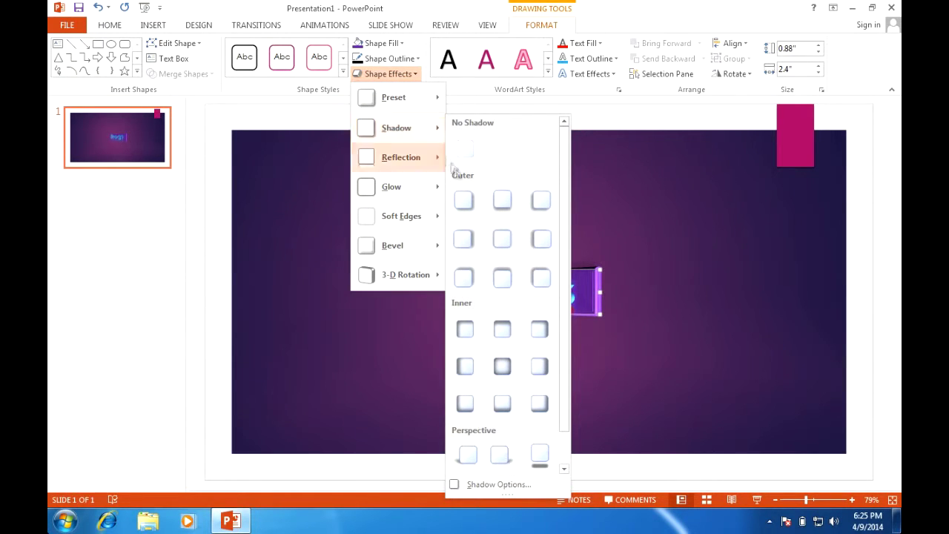
click(508, 196)
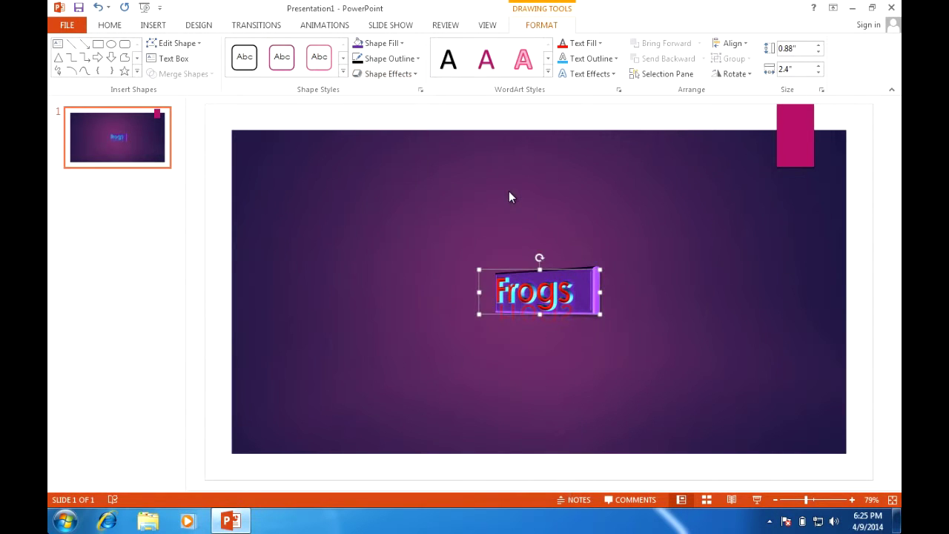
Add the second glow variation of the first row and the third bevel of the third row to the "Frogs" text box shape.
click(413, 78)
mouse_move(413, 155)
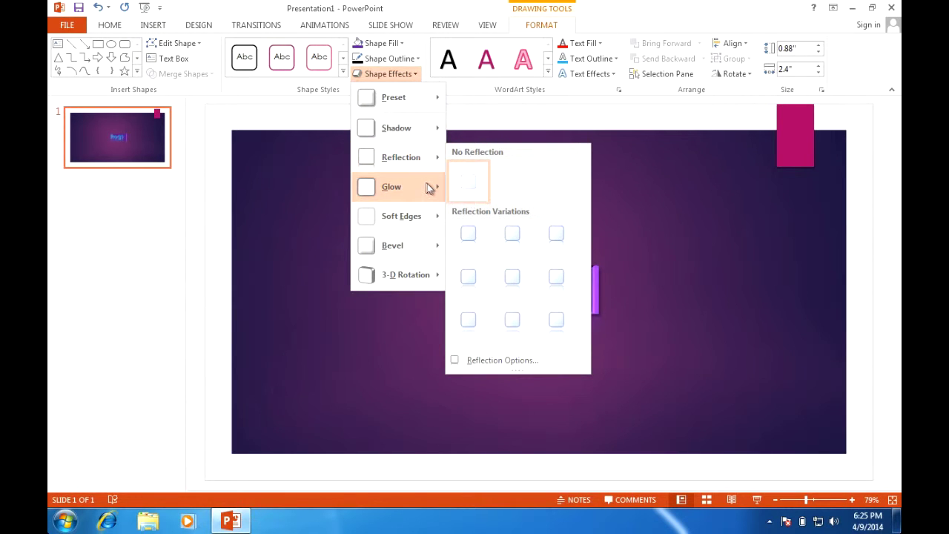
mouse_move(428, 189)
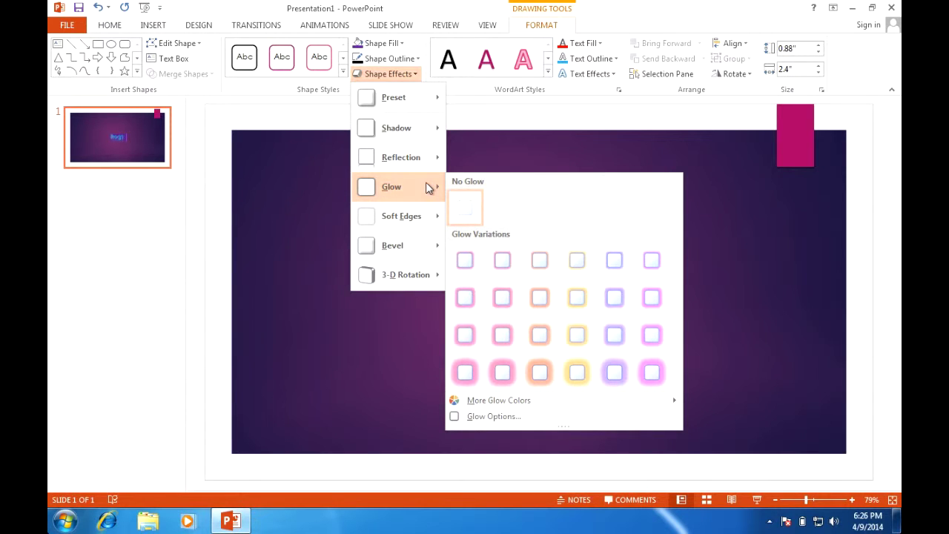
click(498, 262)
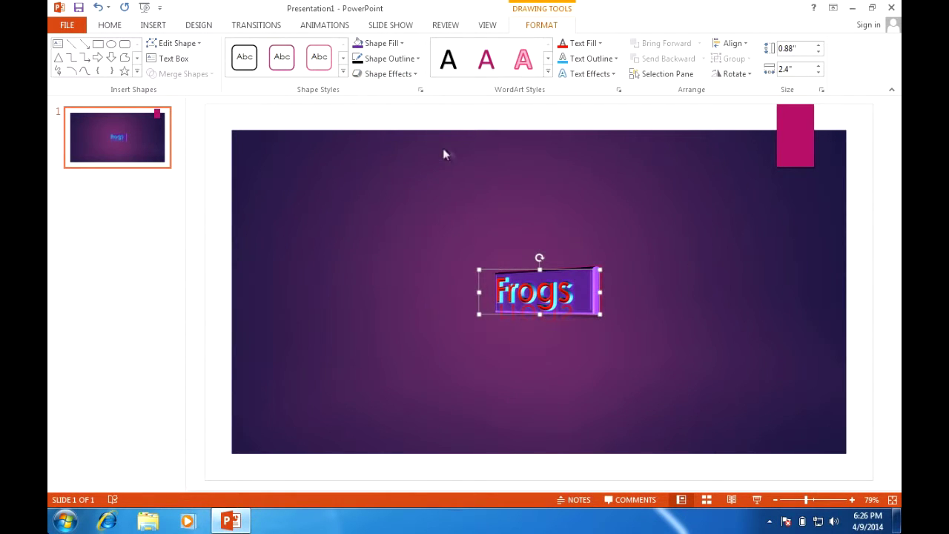
click(415, 74)
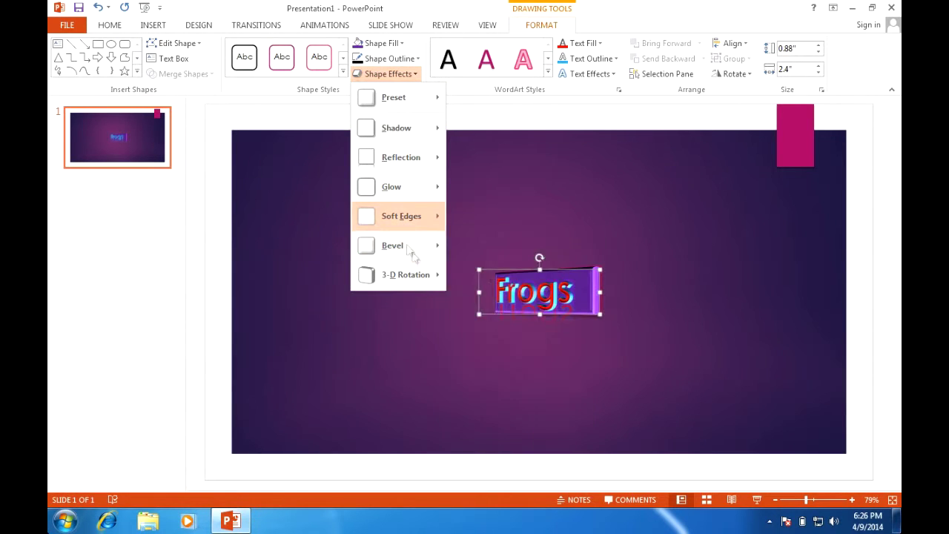
mouse_move(422, 256)
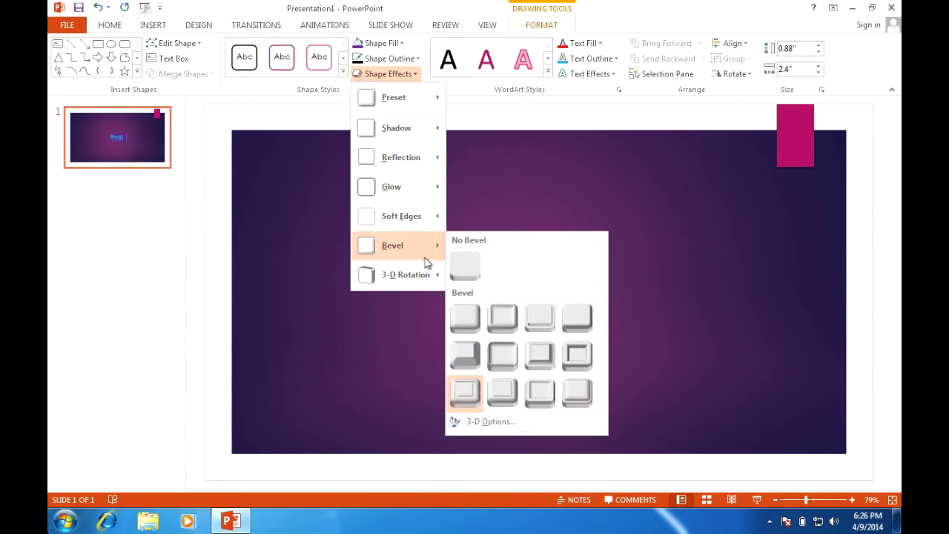
click(536, 380)
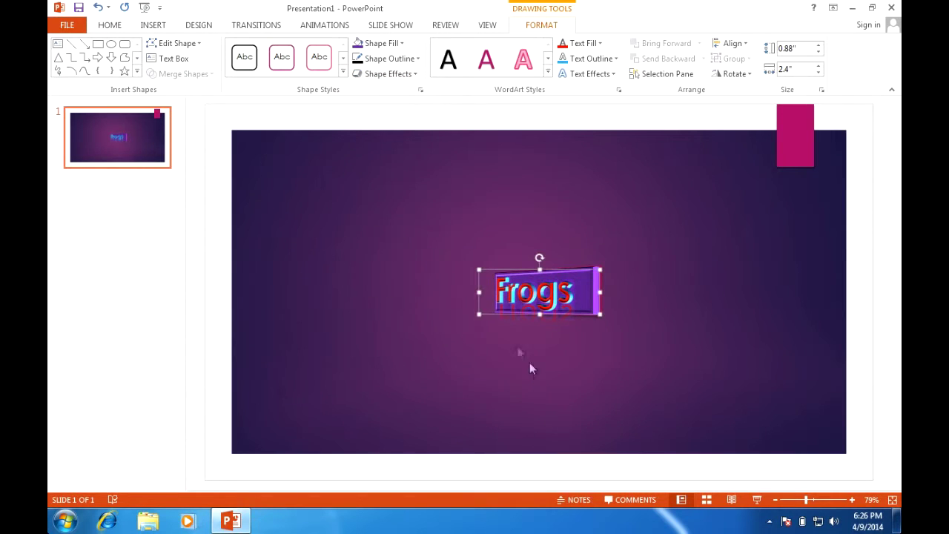
click(676, 220)
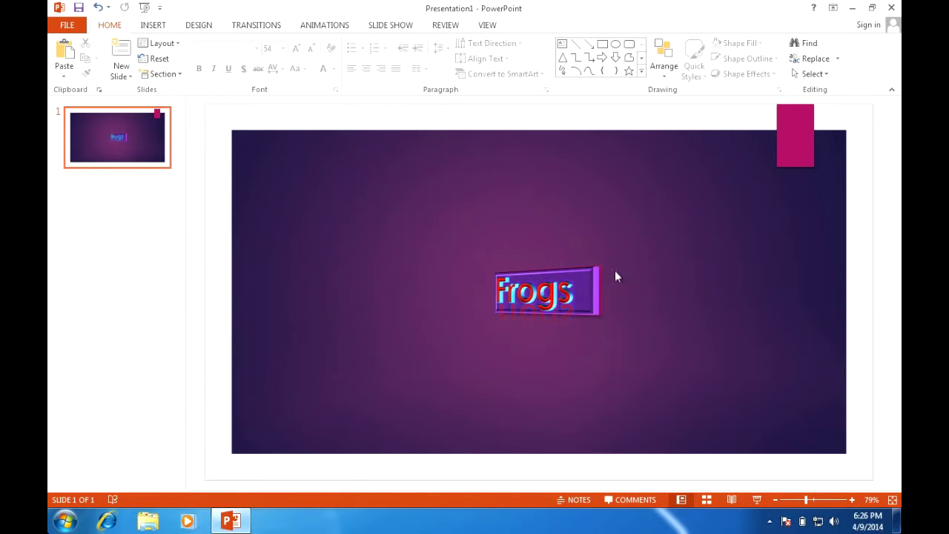
Apply the second oblique 3-D rotation to the "Frogs" text box shape.
double_click(597, 282)
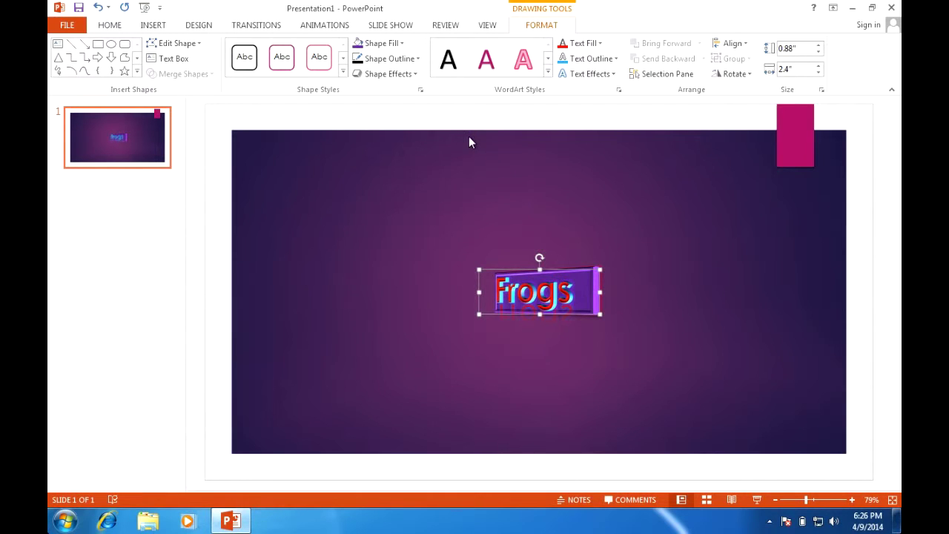
click(413, 77)
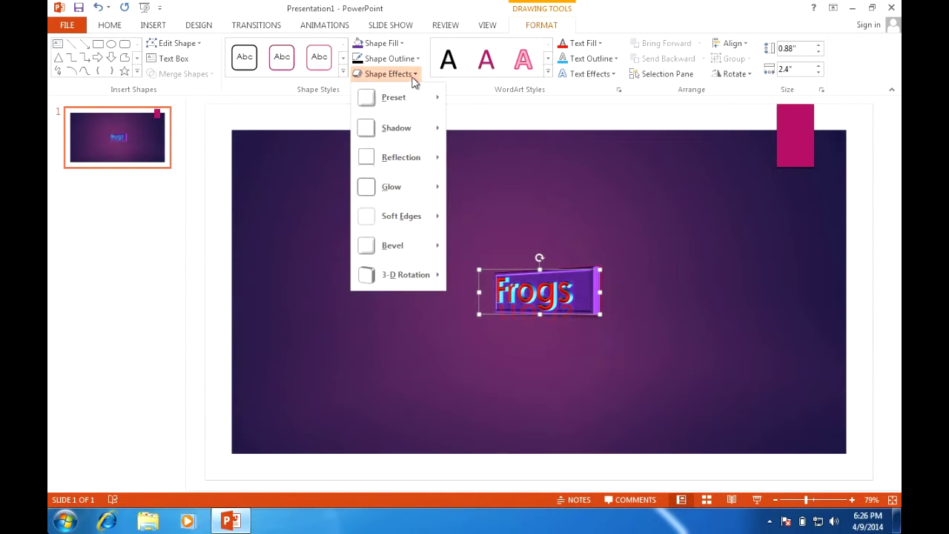
mouse_move(365, 272)
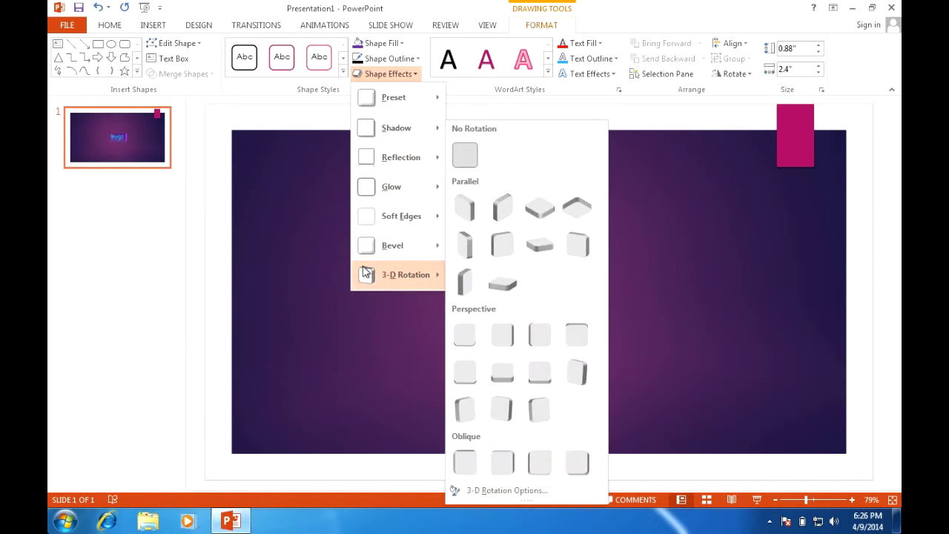
click(497, 457)
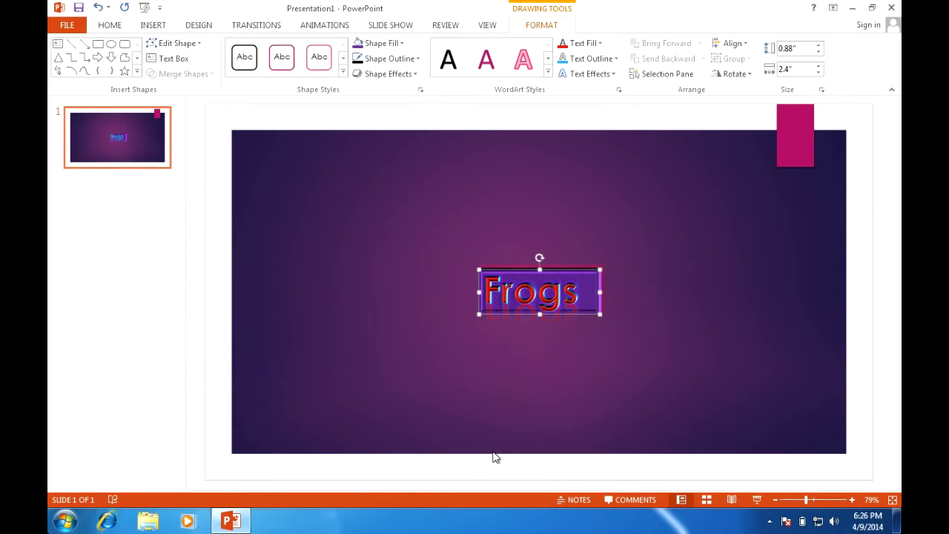
click(725, 376)
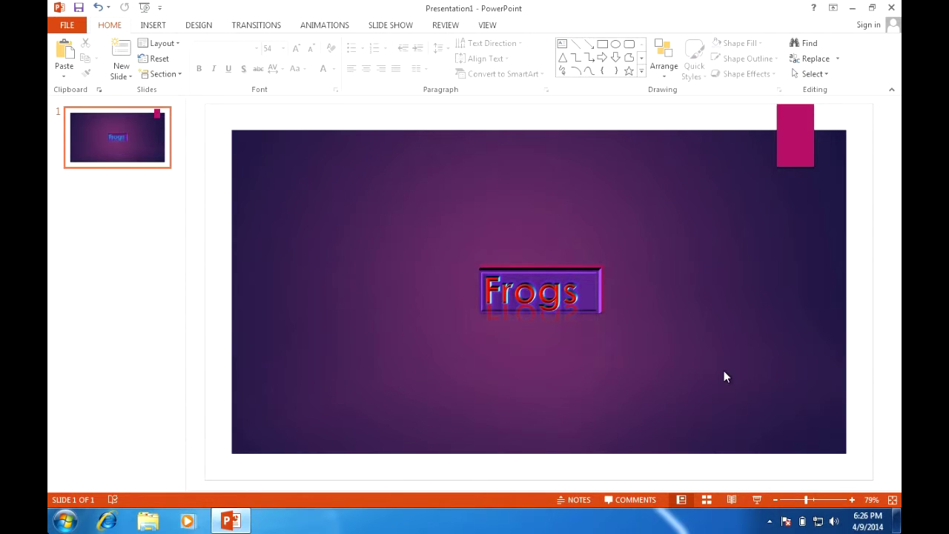
Add a second slide with the Blank layout of the Ion Boardroom theme.
click(591, 289)
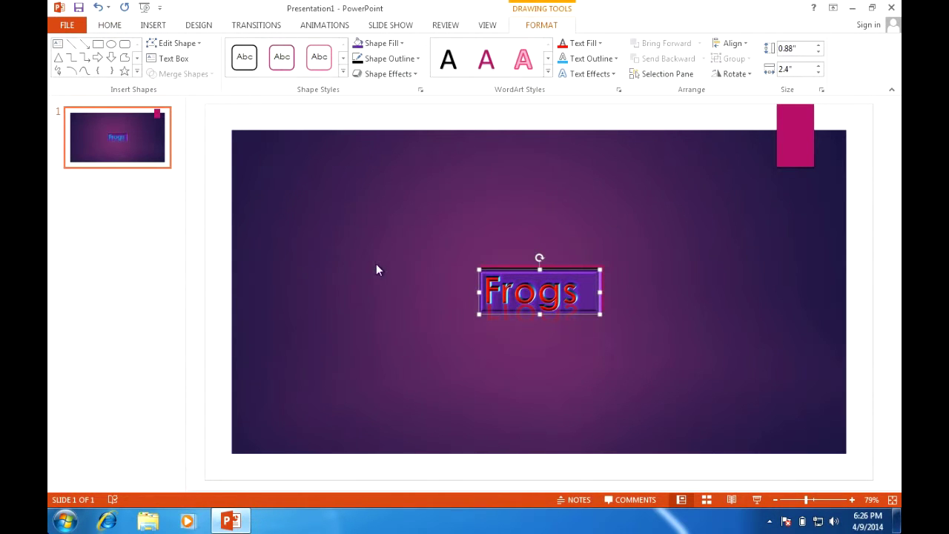
click(112, 26)
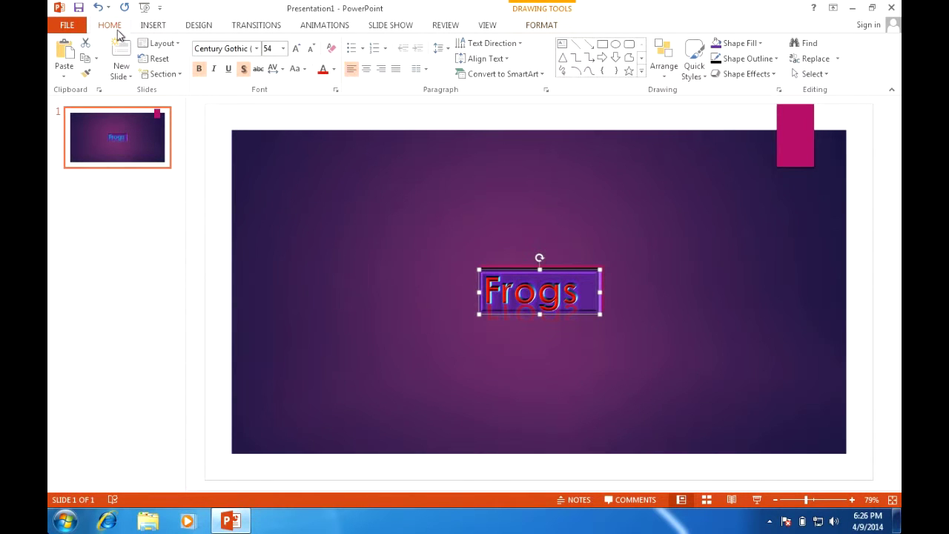
click(126, 77)
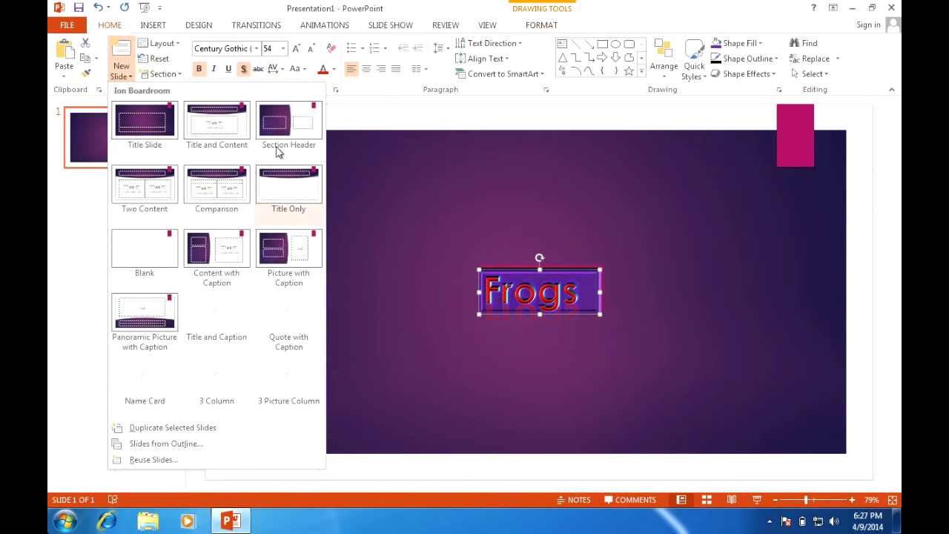
click(170, 247)
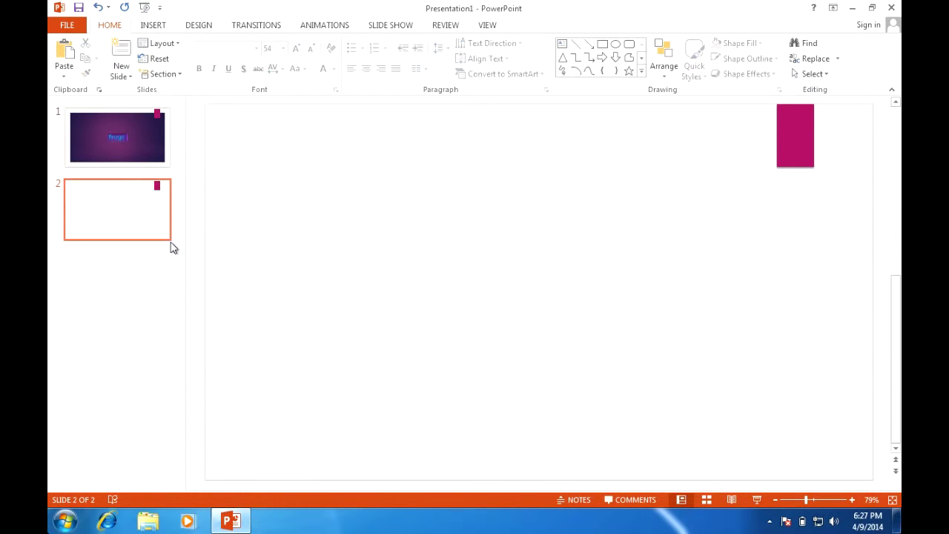
Select slide 2 and apply the Ion Boardroom theme in its purple first variant.
click(151, 225)
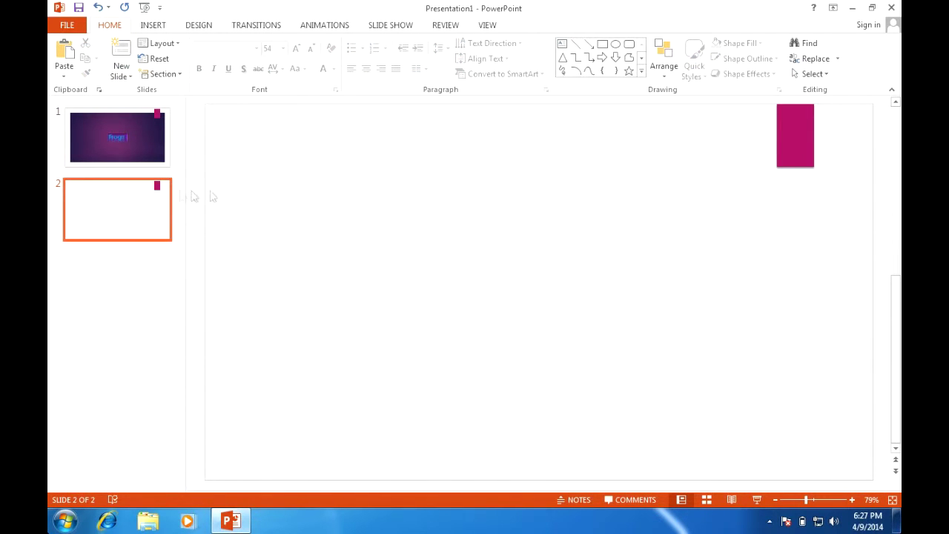
click(146, 206)
click(199, 25)
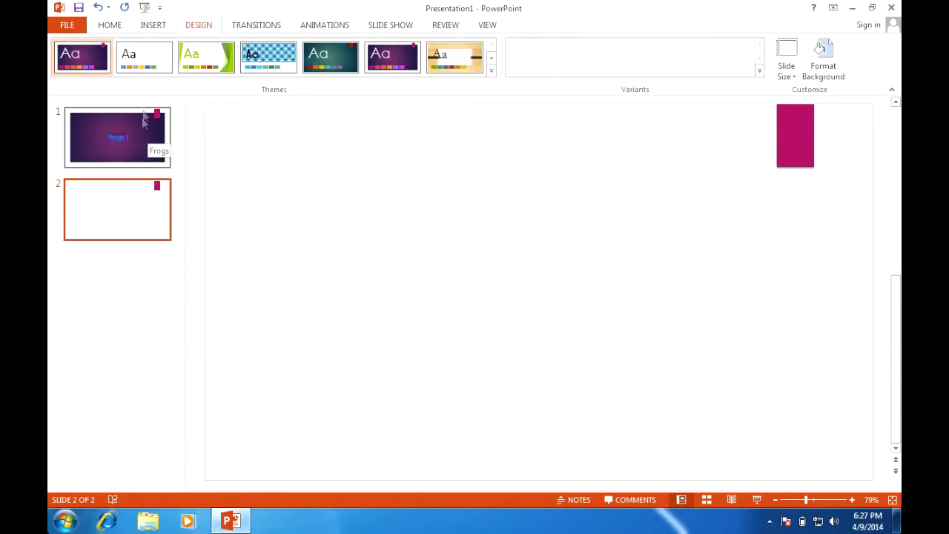
click(95, 60)
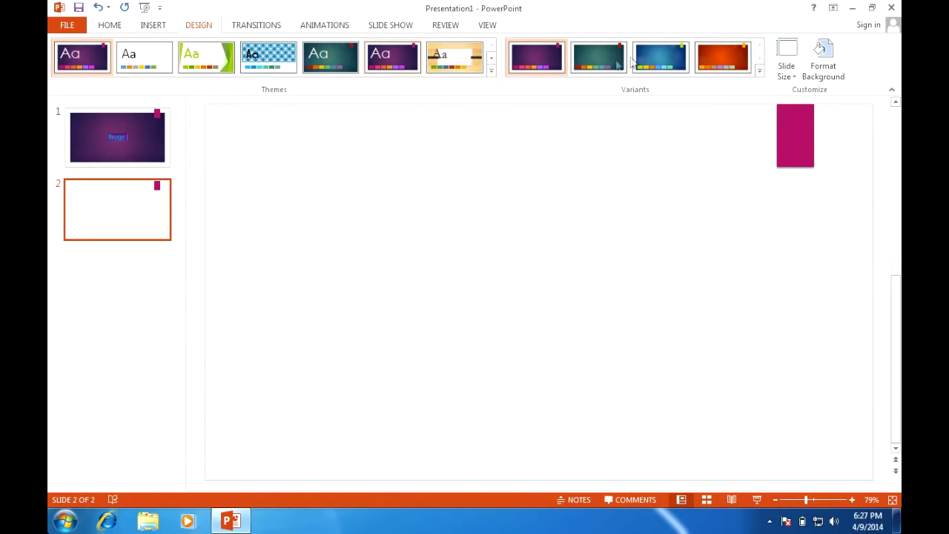
click(531, 60)
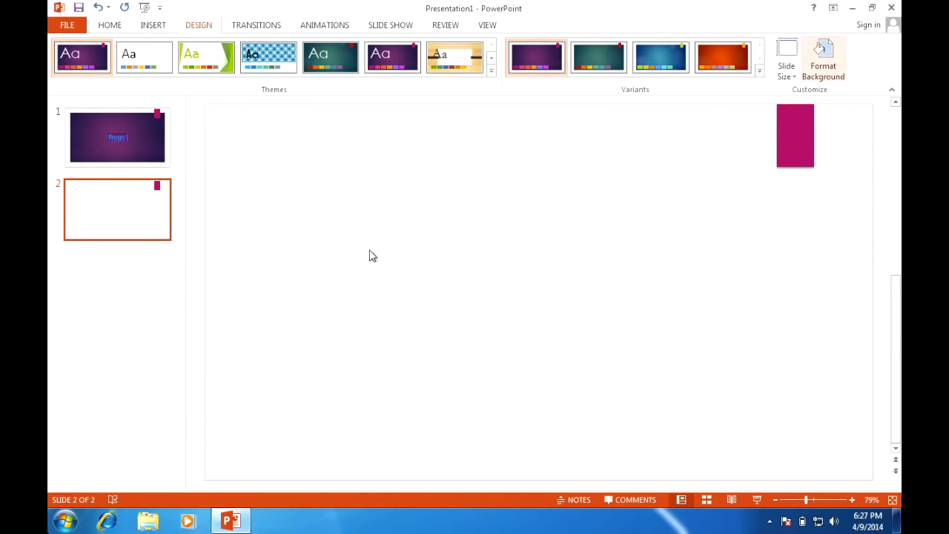
Give slide 2 a solid blue-violet background from the fourth shade row of the theme colors, keeping the background graphics shown.
click(823, 65)
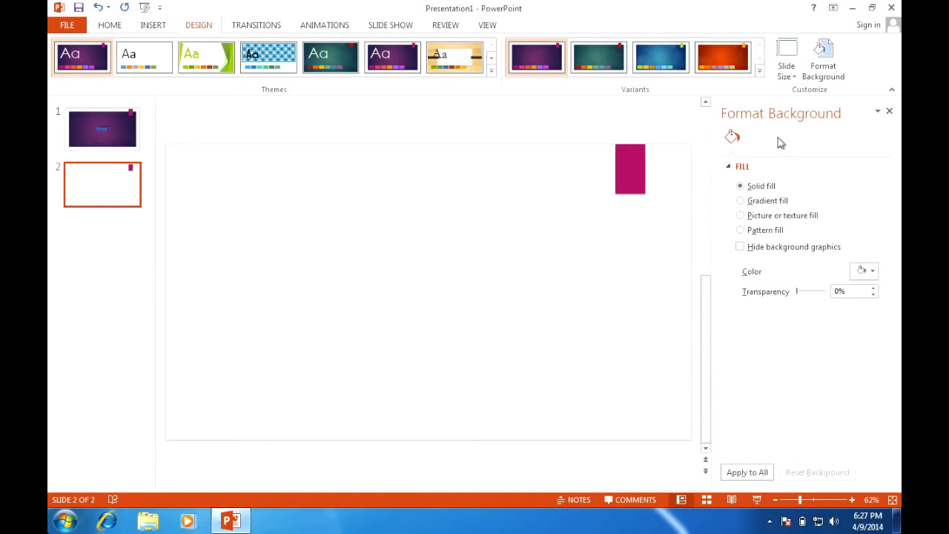
click(740, 246)
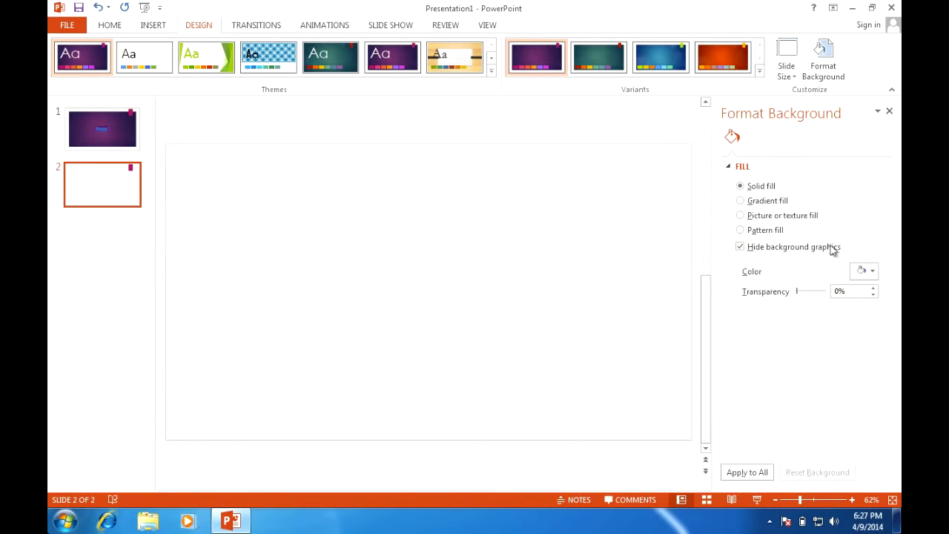
click(771, 248)
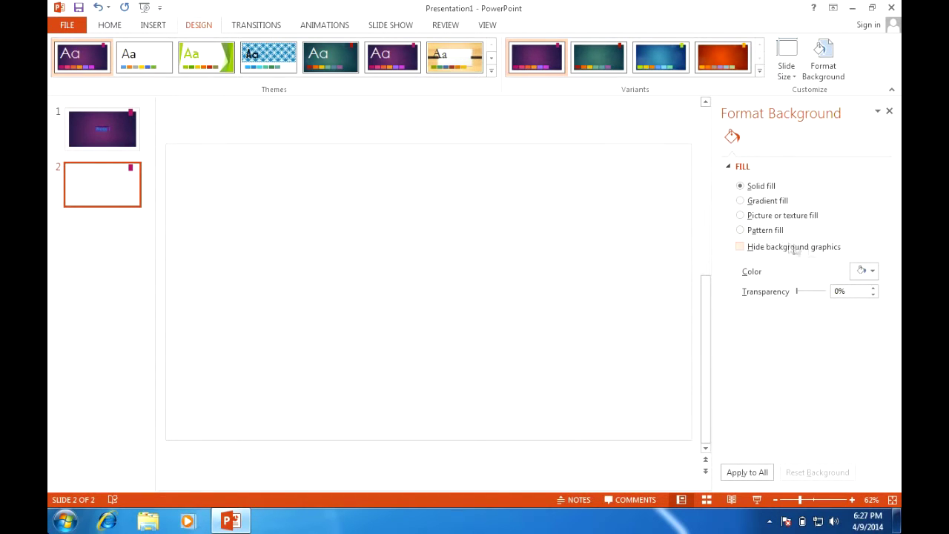
click(864, 271)
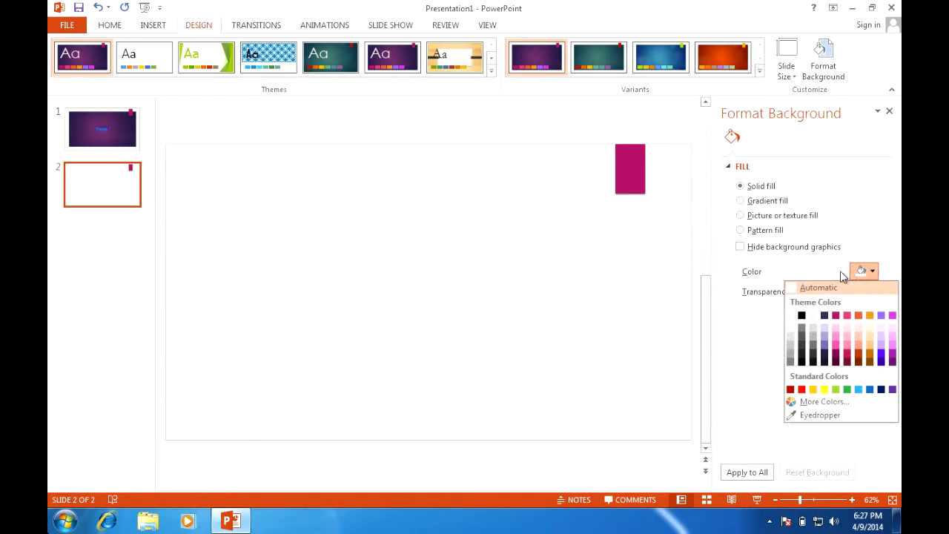
click(879, 353)
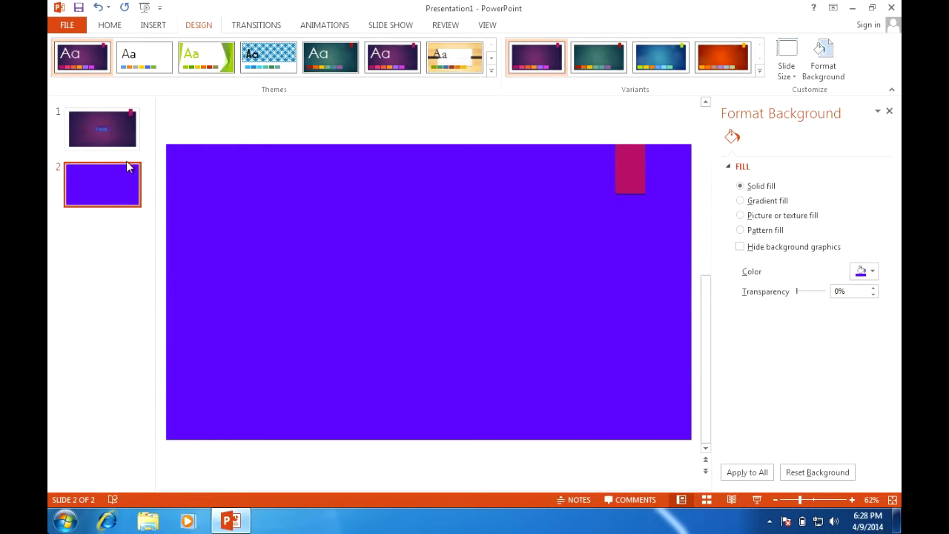
click(889, 113)
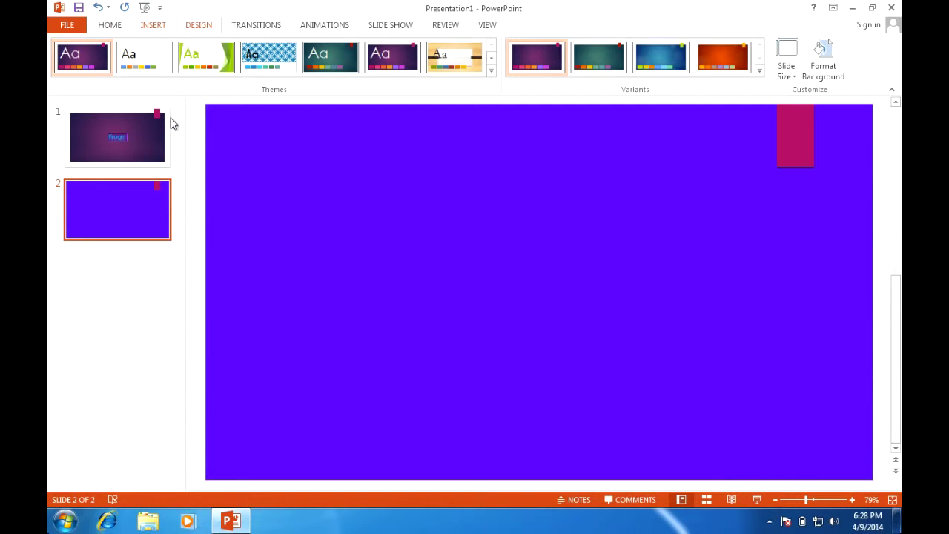
Search Office.com Clip Art for "Frogs" and insert the "Tree frog sitting on a large leaf" picture on slide 2.
click(152, 26)
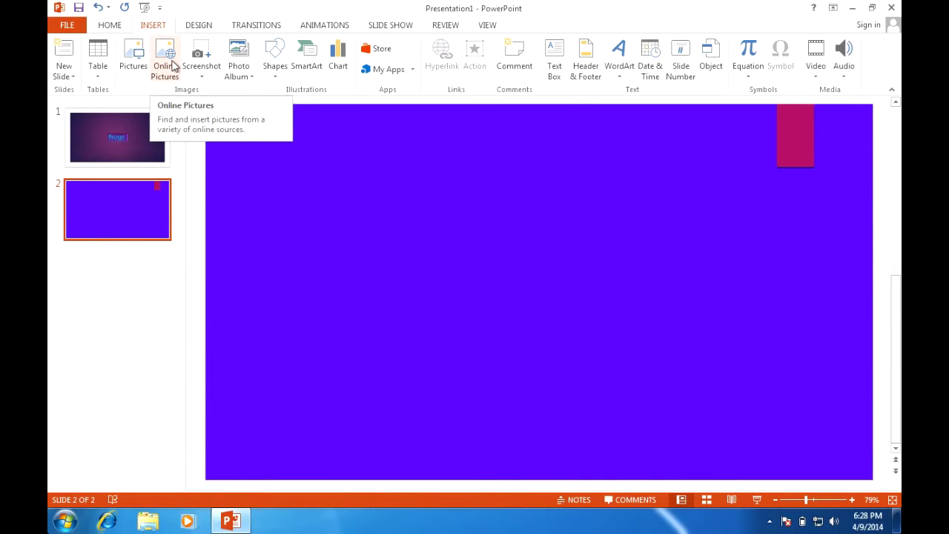
click(172, 65)
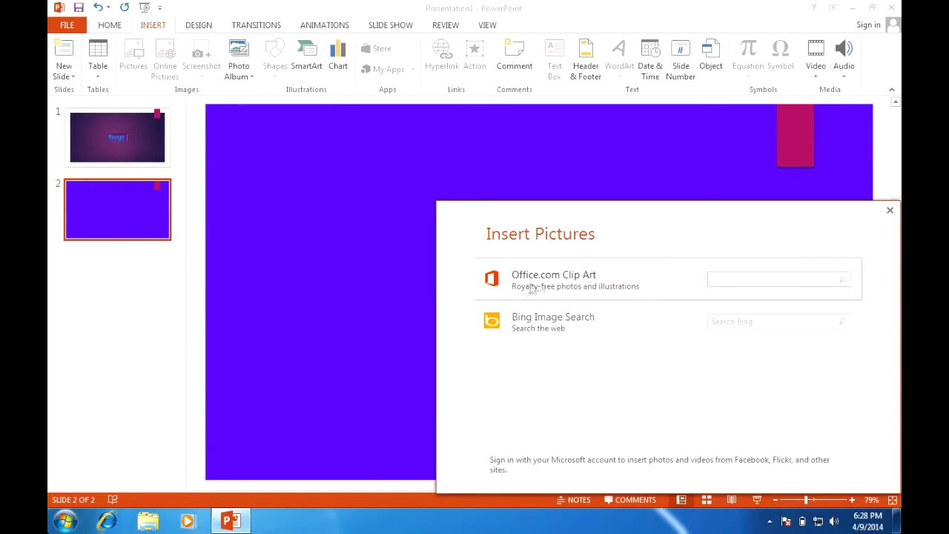
click(560, 295)
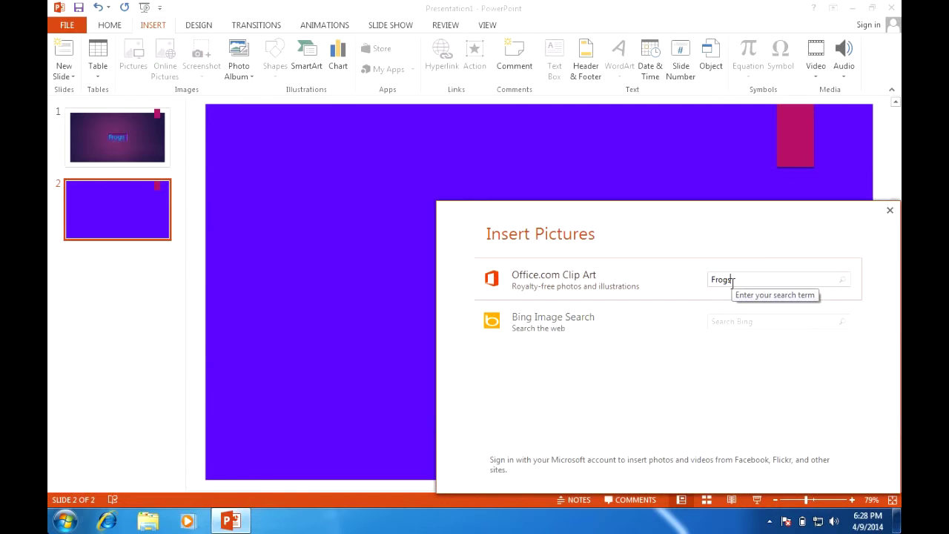
key(Return)
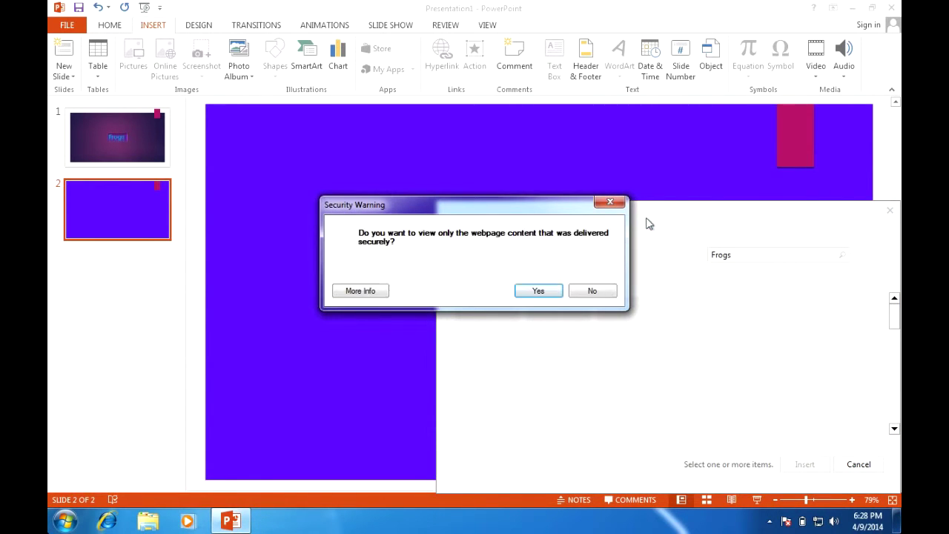
click(610, 290)
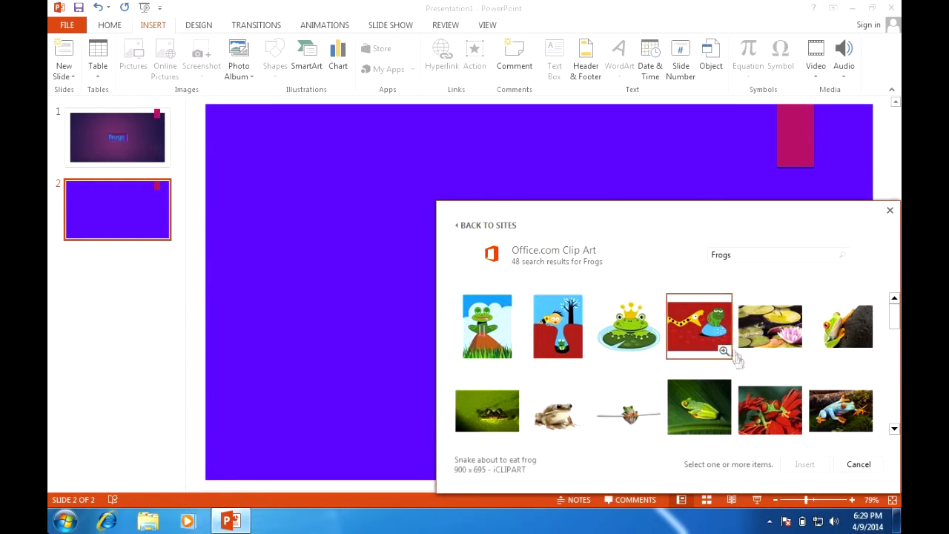
mouse_move(893, 330)
mouse_down()
mouse_move(890, 415)
mouse_move(888, 320)
mouse_up()
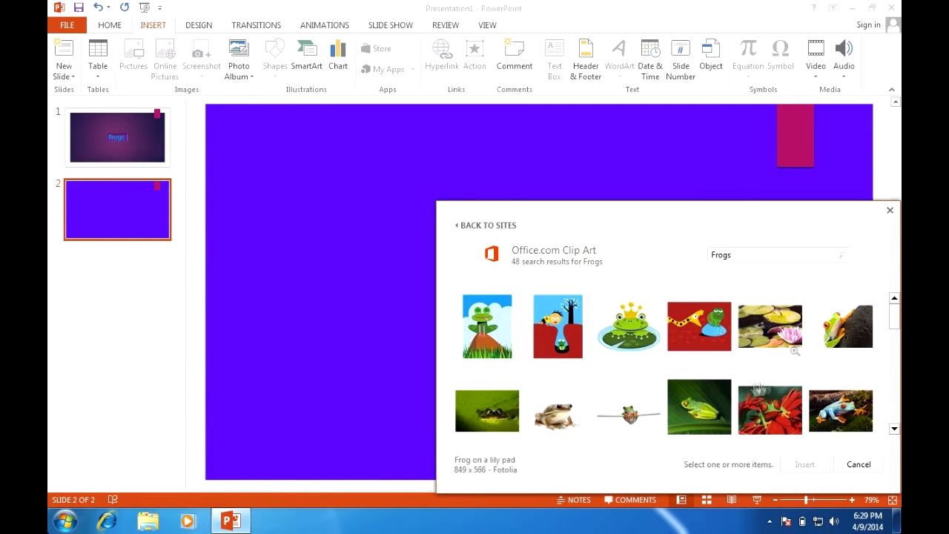
click(675, 412)
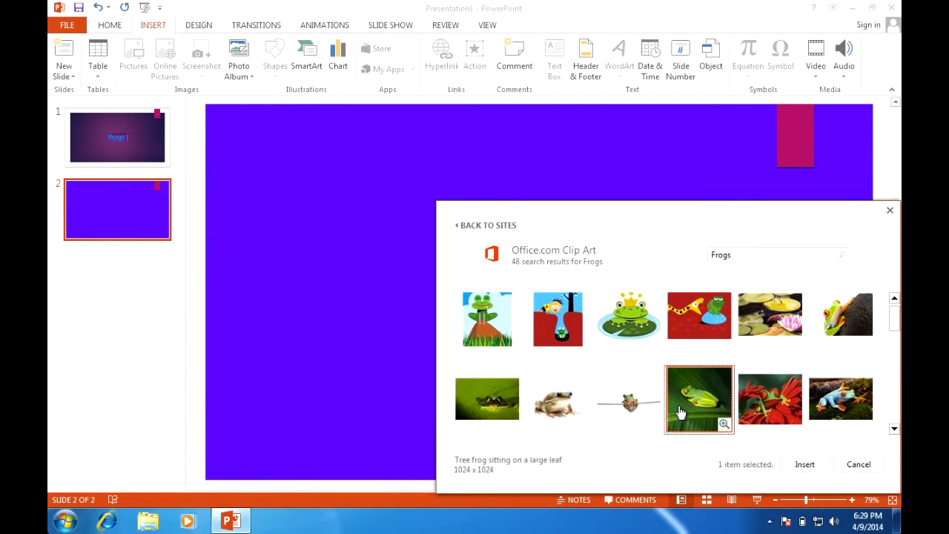
click(801, 464)
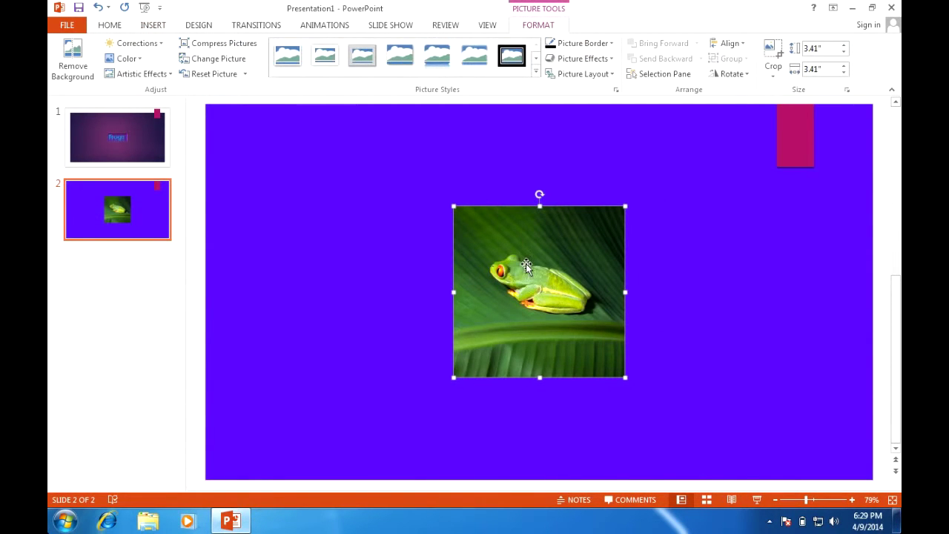
Place the frog picture in the slide's upper-left area, rotated slightly counterclockwise and reduced to about 2.78" by 2.78".
drag(525, 265, 389, 224)
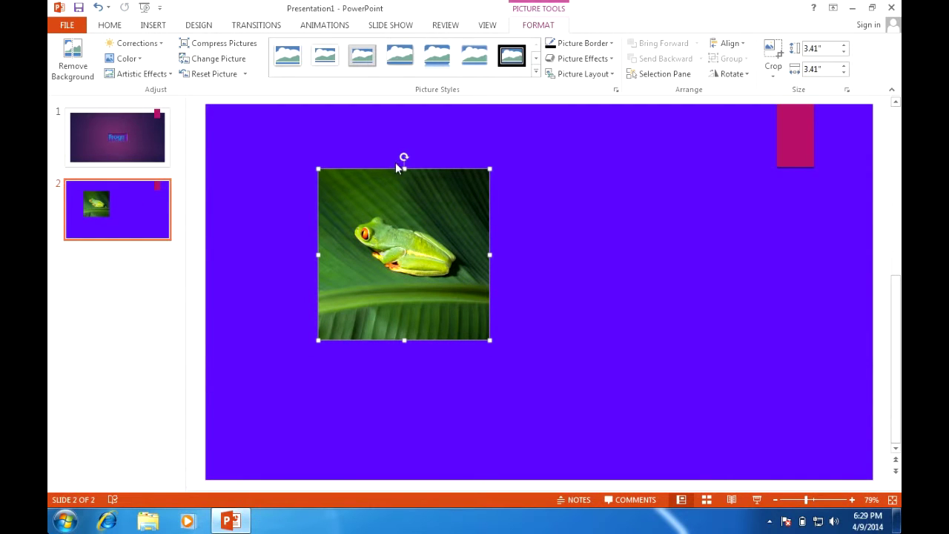
drag(402, 157, 382, 161)
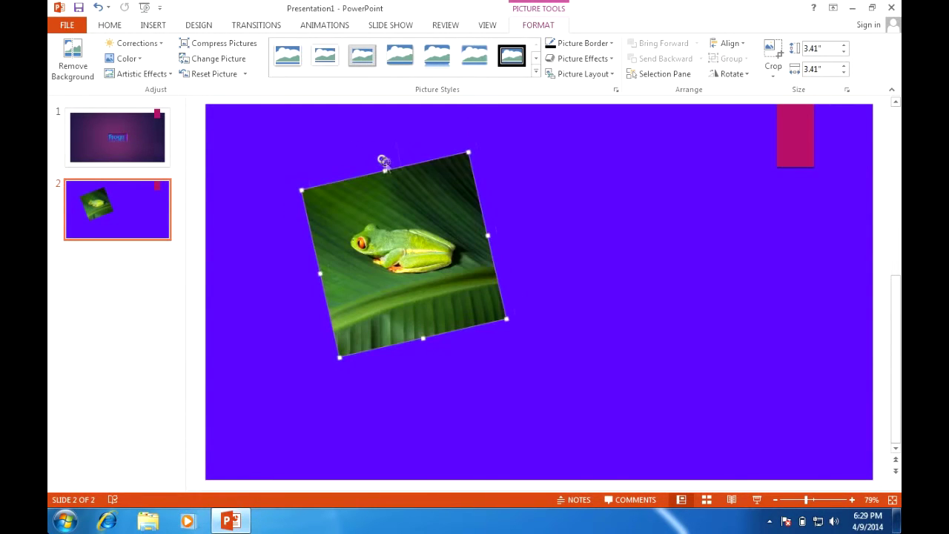
drag(469, 152, 430, 195)
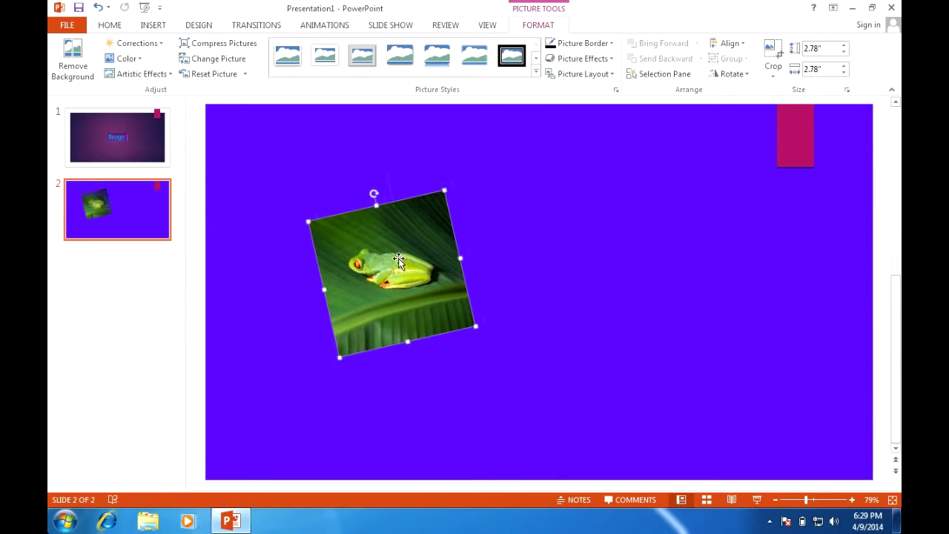
drag(398, 262, 381, 243)
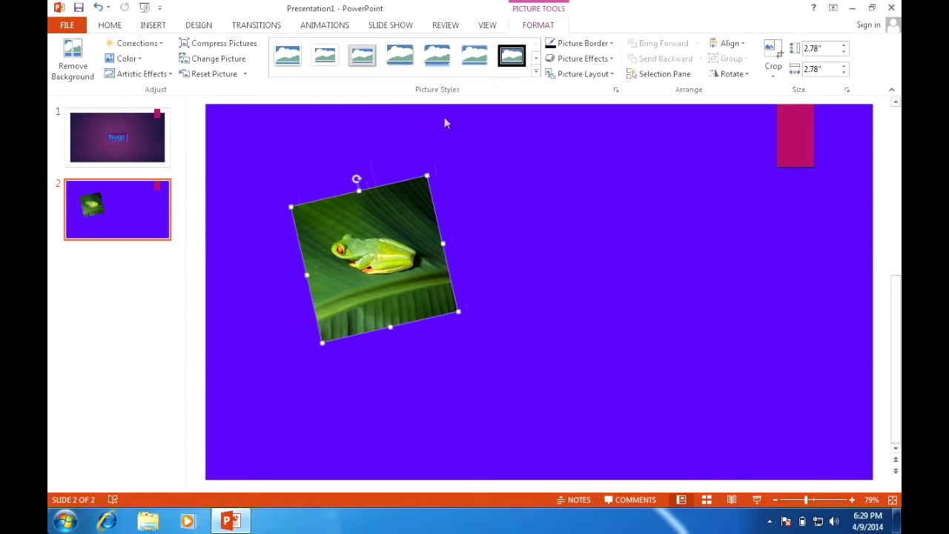
Apply the second picture style of the fourth row to the frog picture.
click(535, 76)
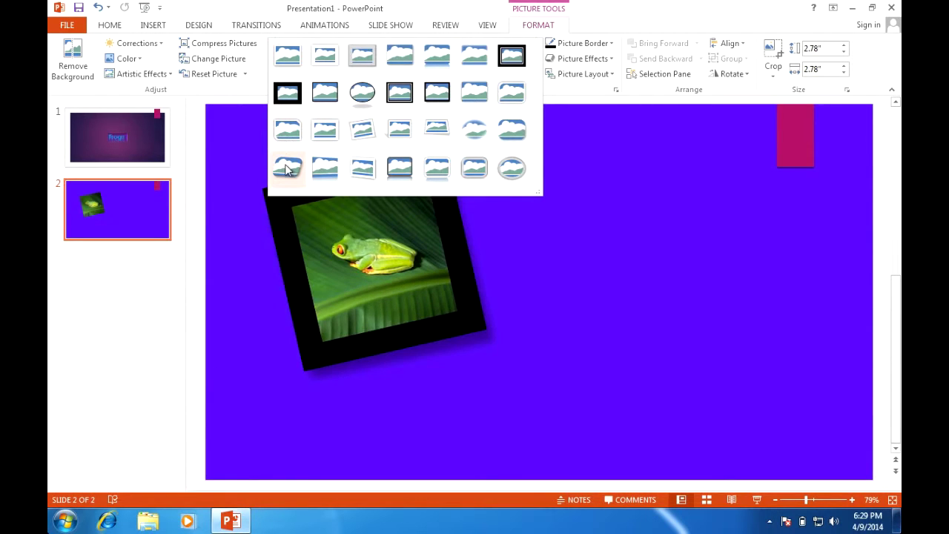
click(327, 168)
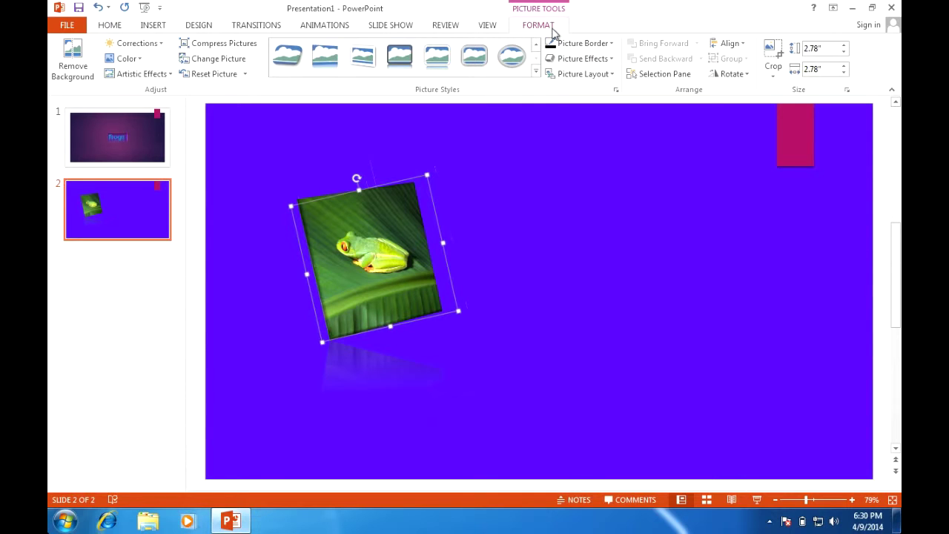
click(563, 176)
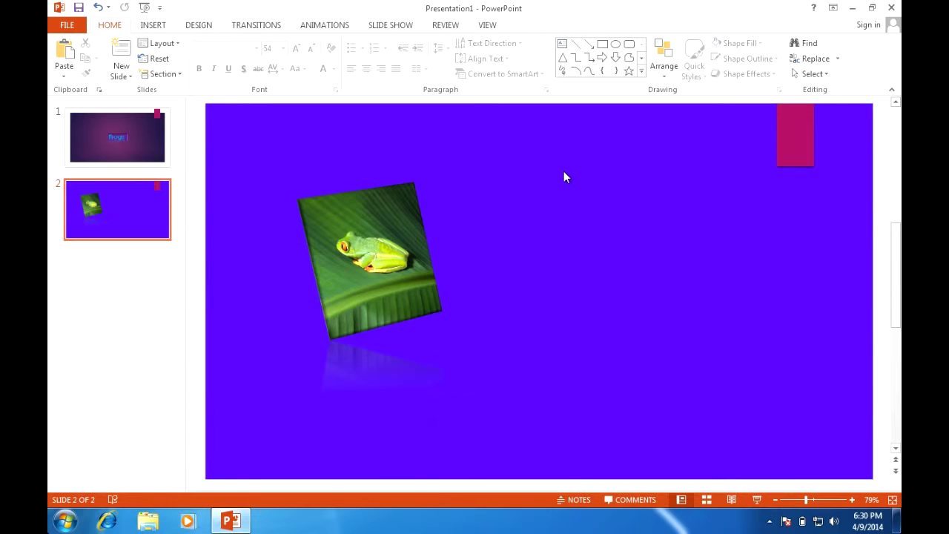
Give the frog picture a black border and the first preset picture effect of the third row.
click(387, 199)
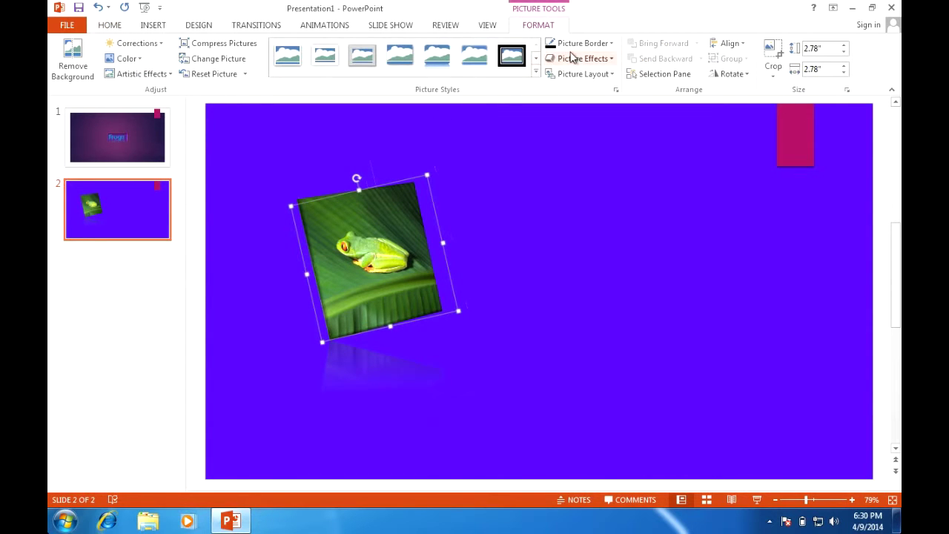
click(610, 44)
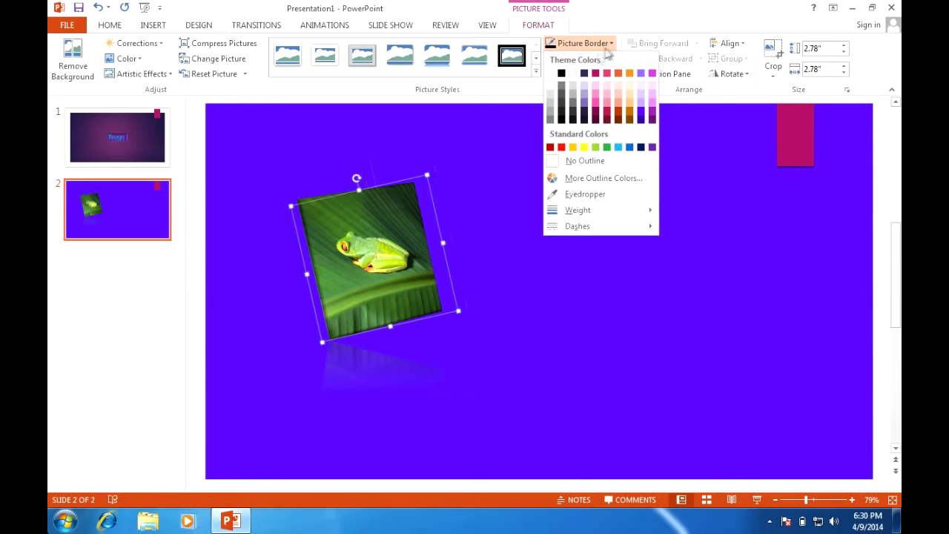
click(561, 74)
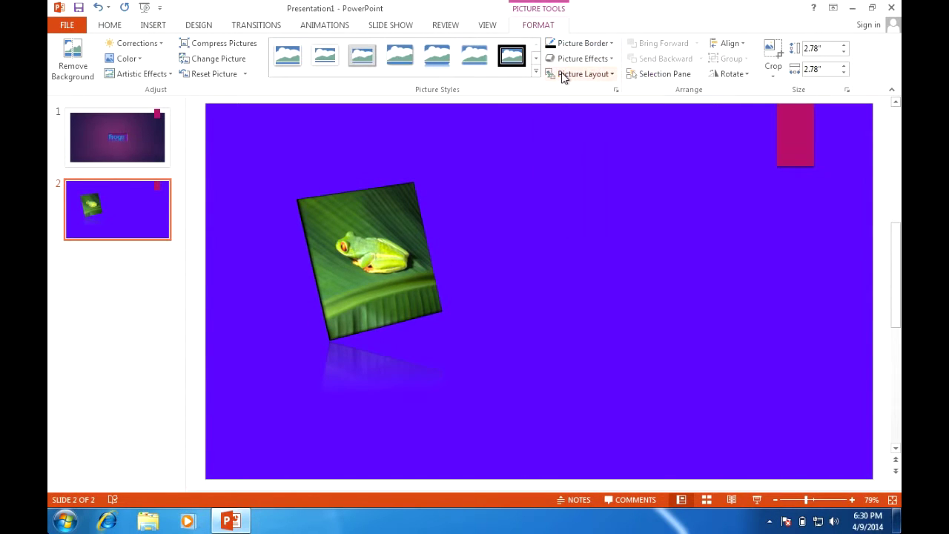
click(604, 61)
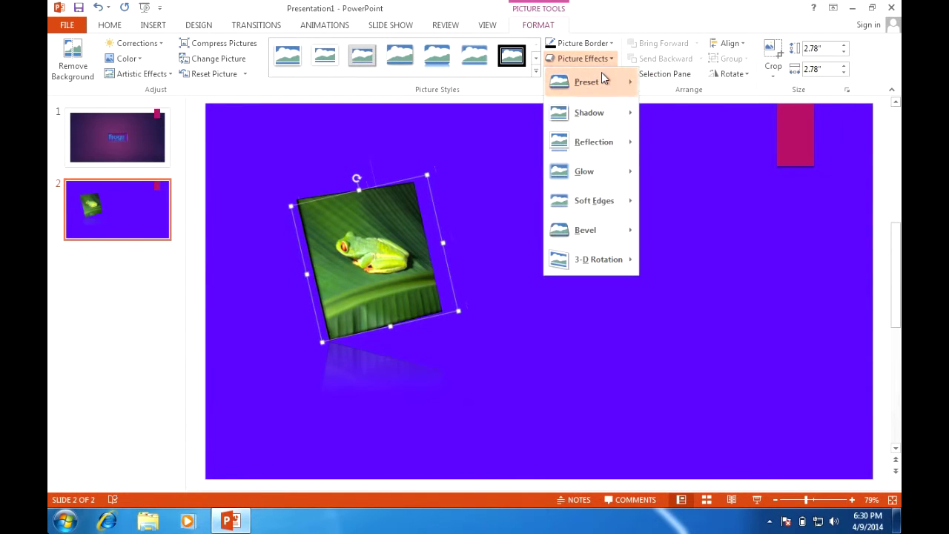
mouse_move(601, 72)
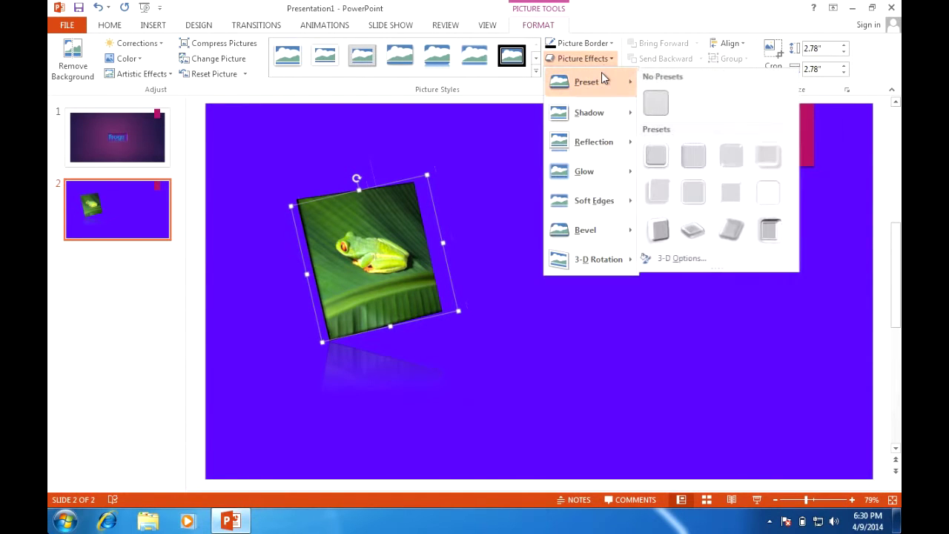
click(656, 236)
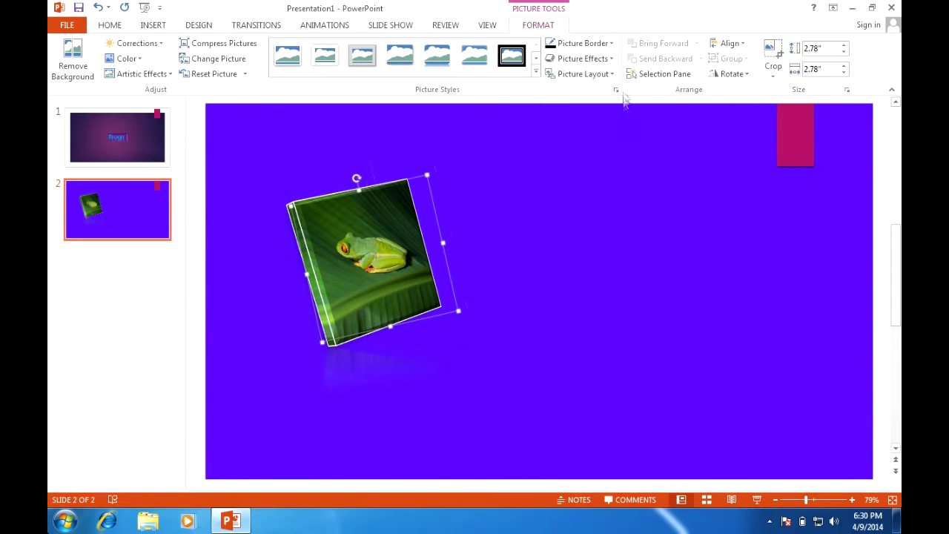
Choose No Shadow for the frog picture and apply the first reflection variation of the first row.
click(606, 59)
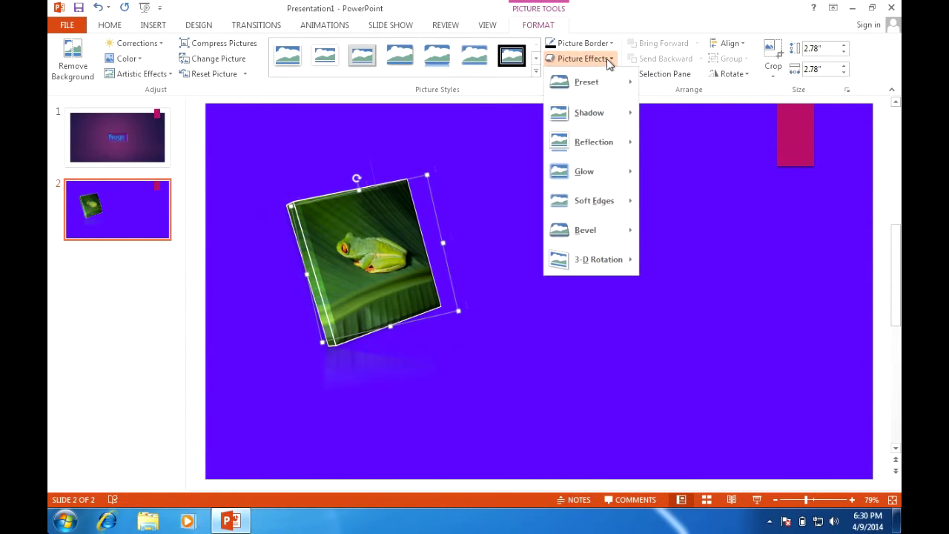
mouse_move(600, 112)
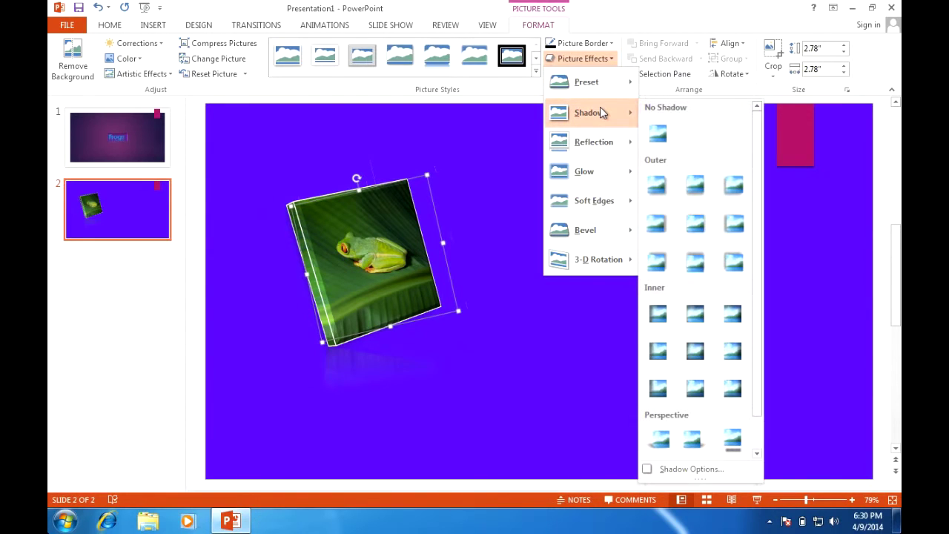
click(645, 133)
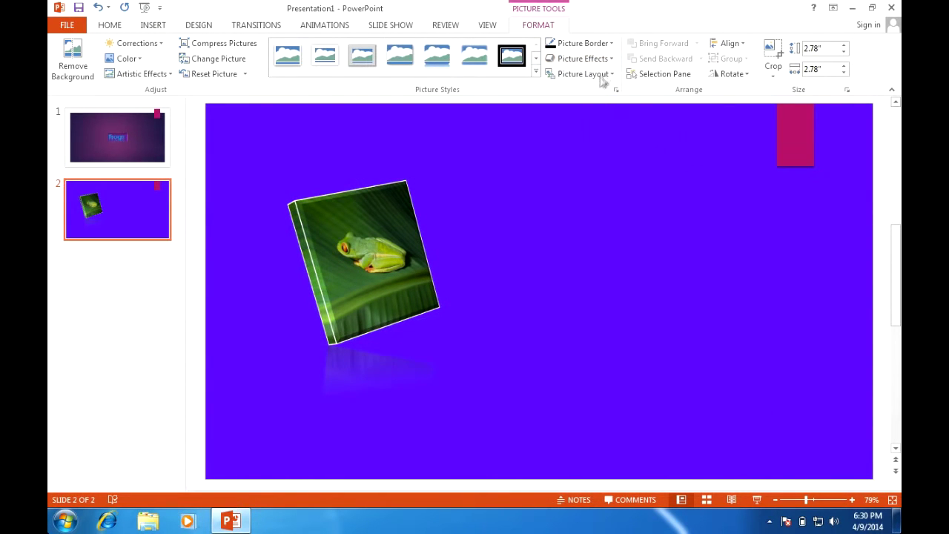
click(609, 60)
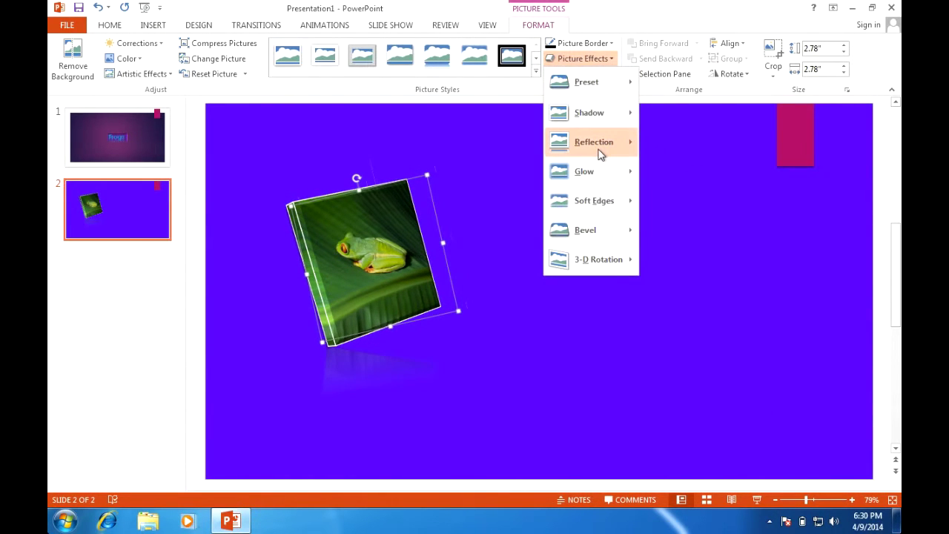
mouse_move(602, 153)
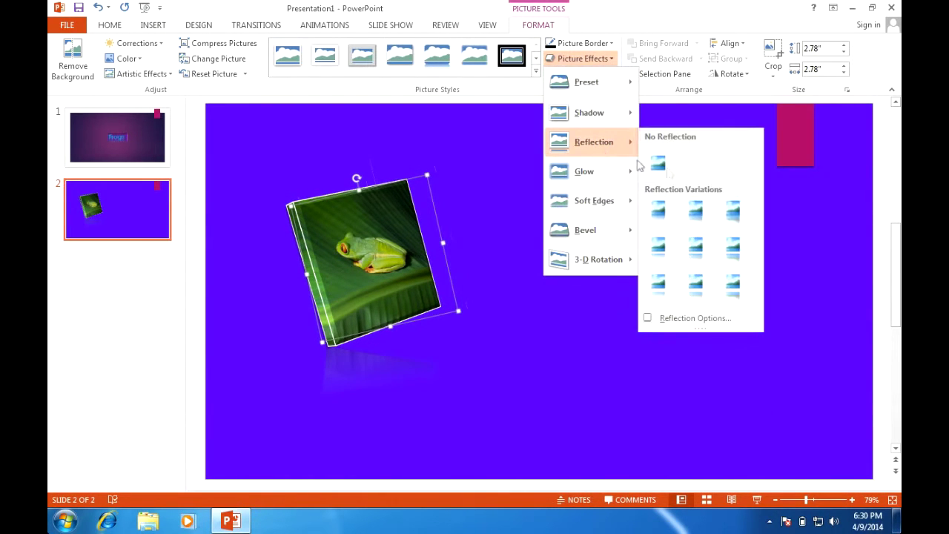
click(661, 211)
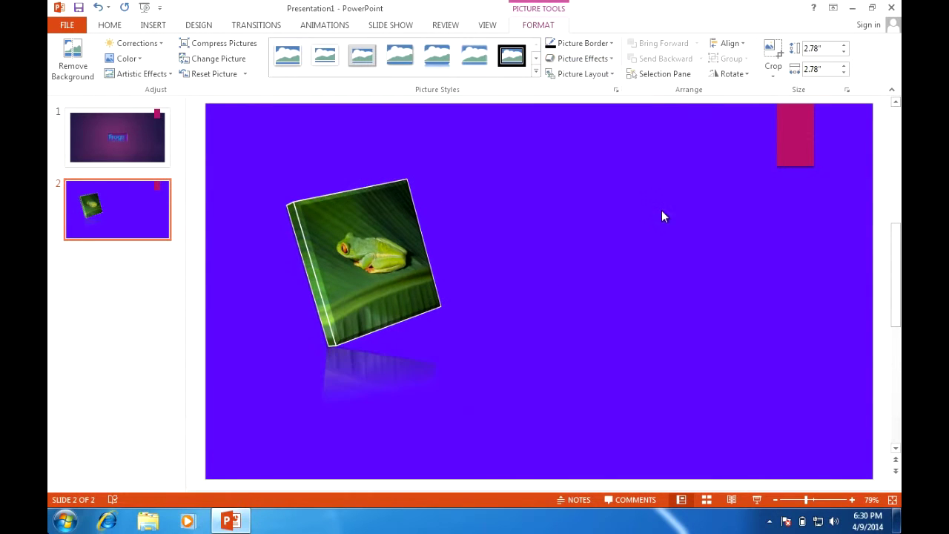
Apply the second glow variation of the first row to the frog picture.
click(608, 72)
click(611, 64)
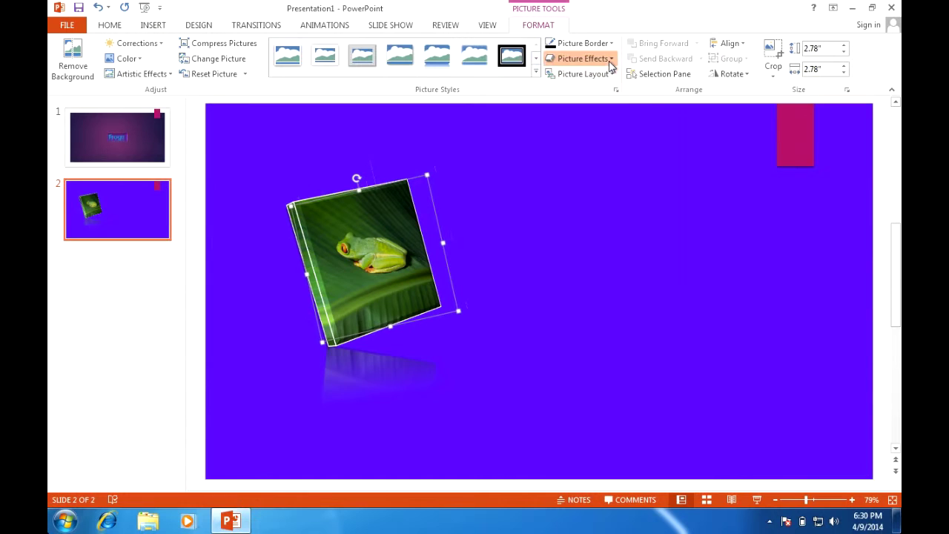
click(610, 64)
mouse_move(599, 179)
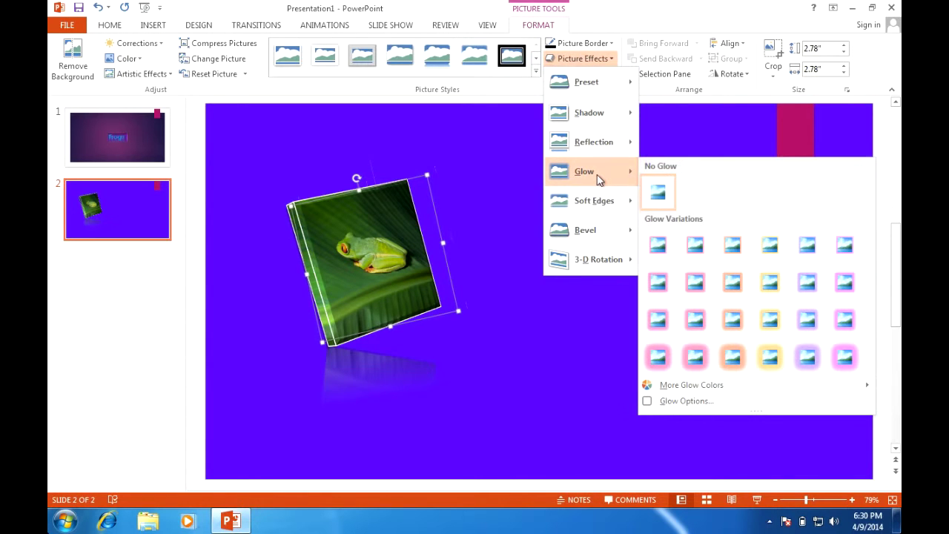
click(699, 251)
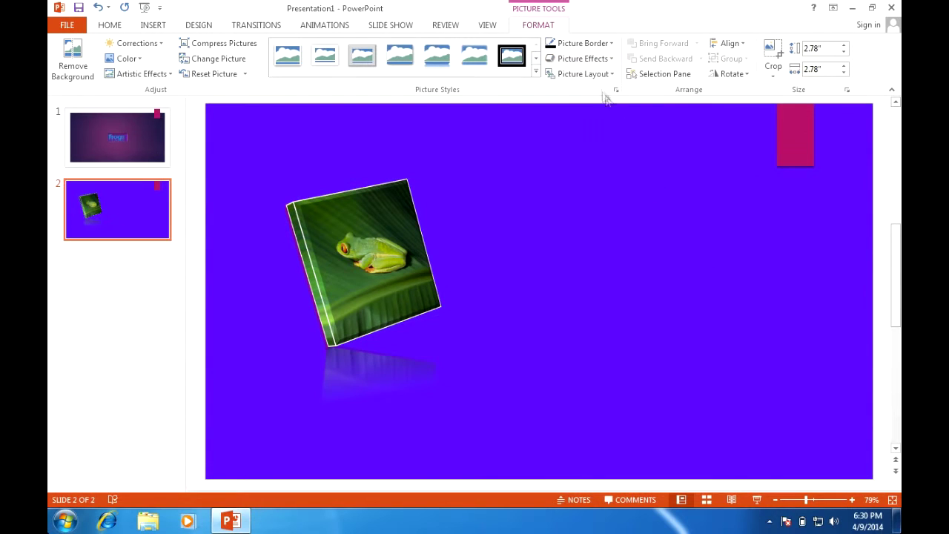
Try the fourth bevel effect of the second row on the frog picture.
click(613, 58)
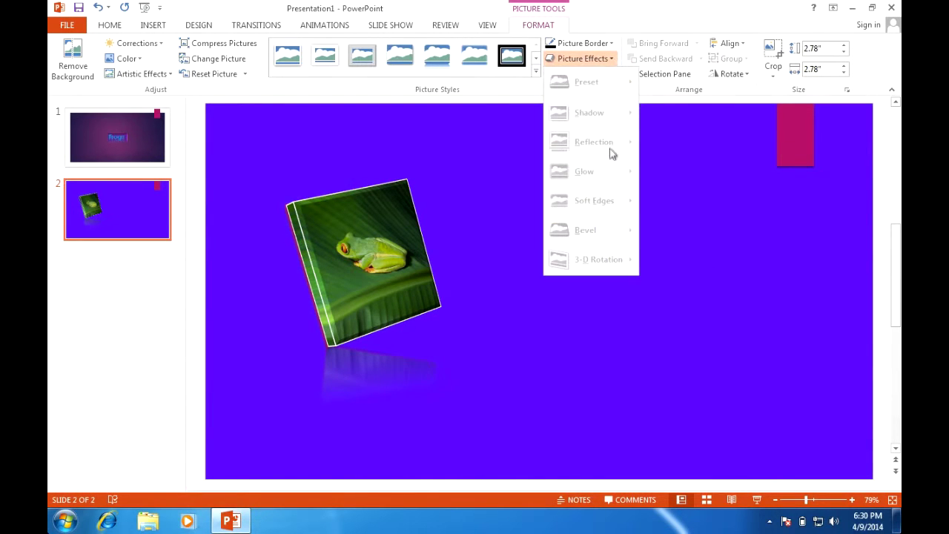
click(604, 184)
click(362, 252)
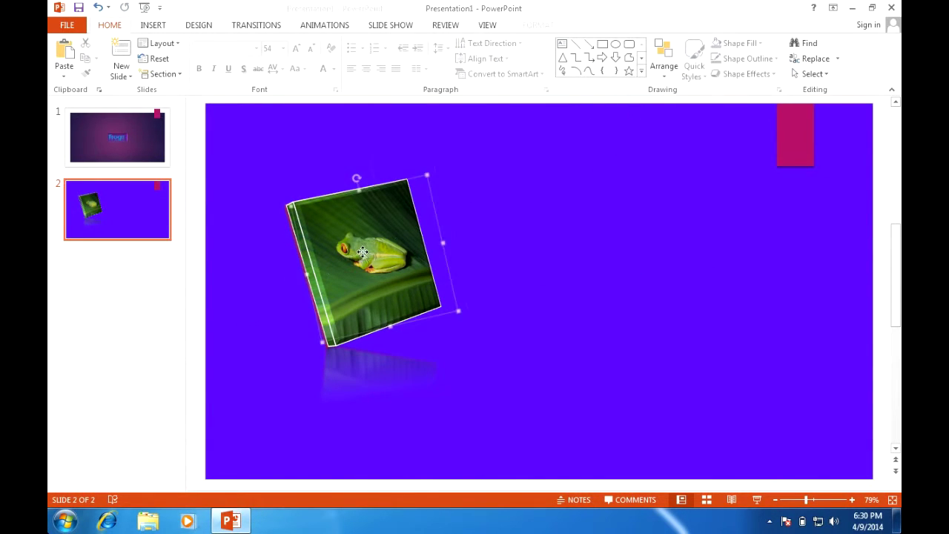
click(561, 31)
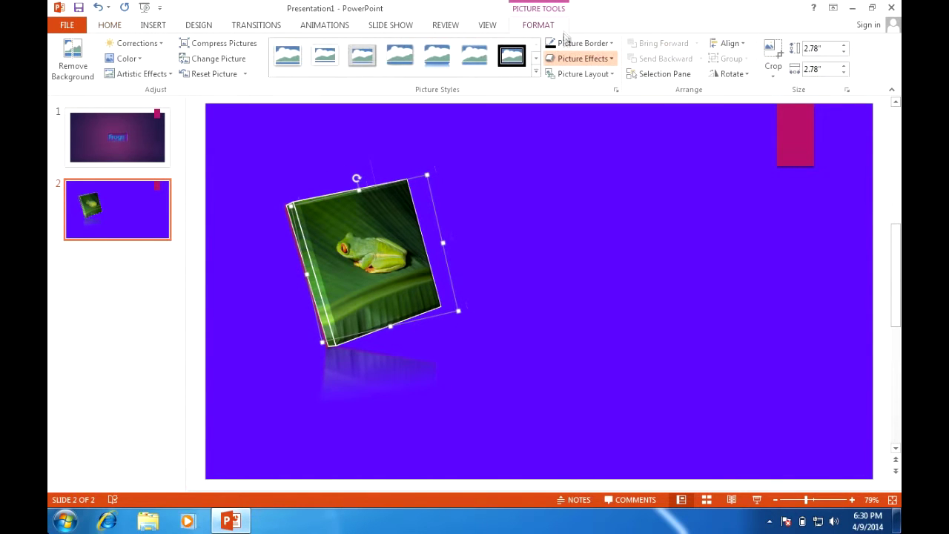
click(597, 59)
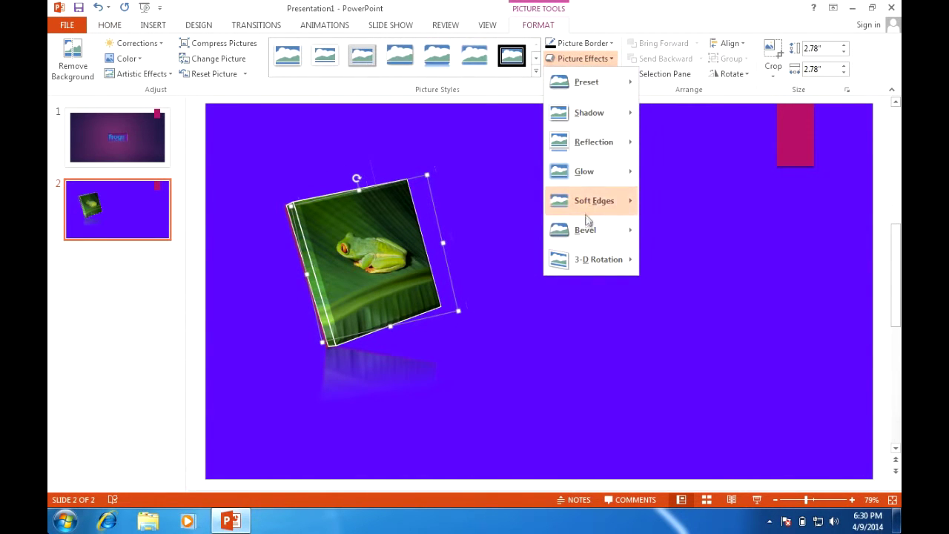
mouse_move(589, 230)
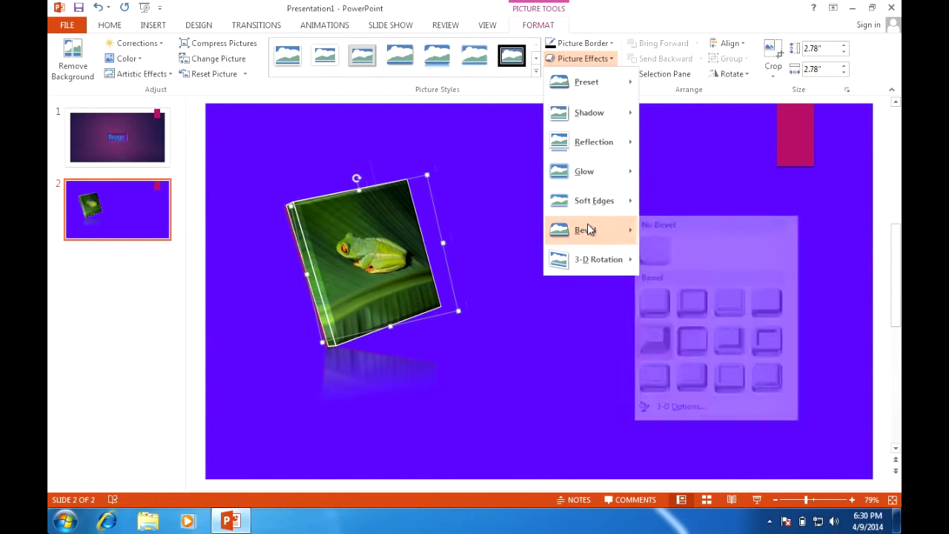
click(766, 340)
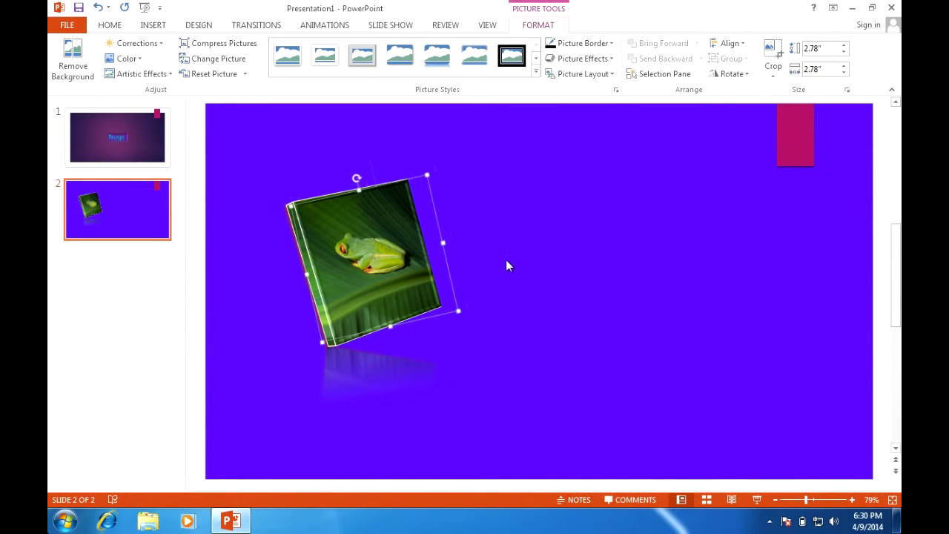
click(558, 258)
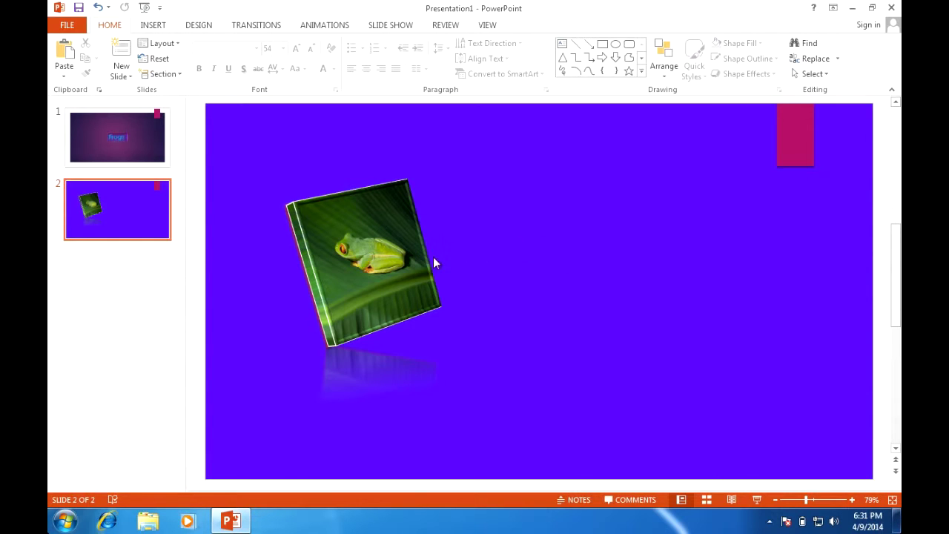
click(409, 263)
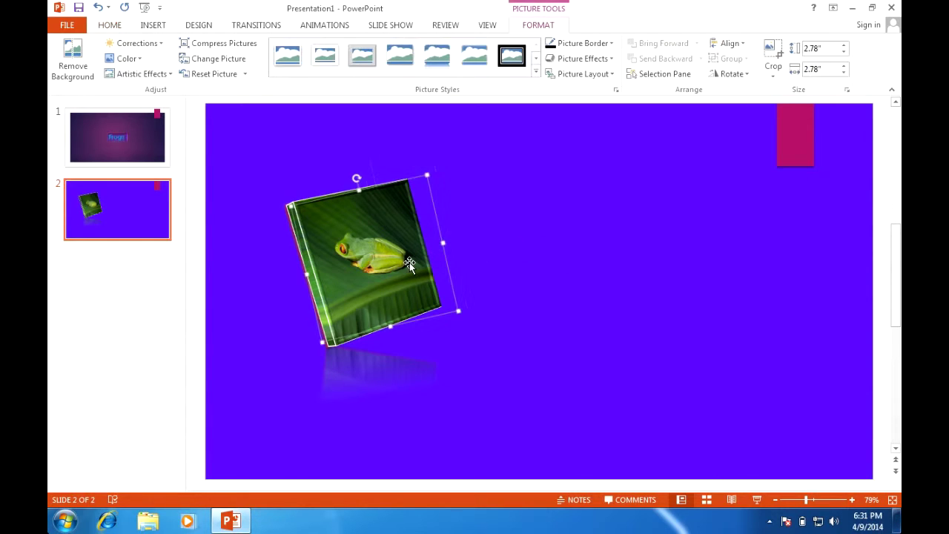
Preview picture layouts such as Vertical Picture List and Snapshot Picture List on the frog picture without applying one.
click(612, 75)
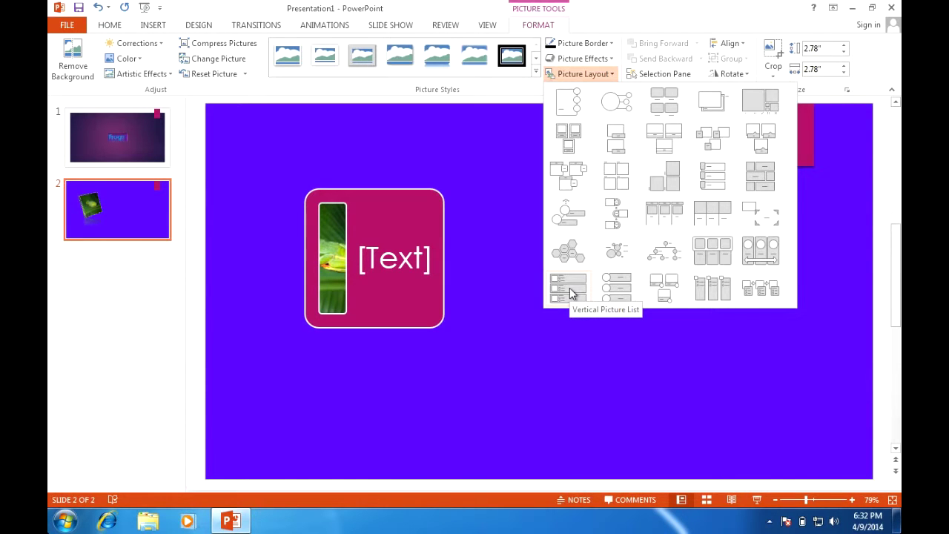
click(529, 339)
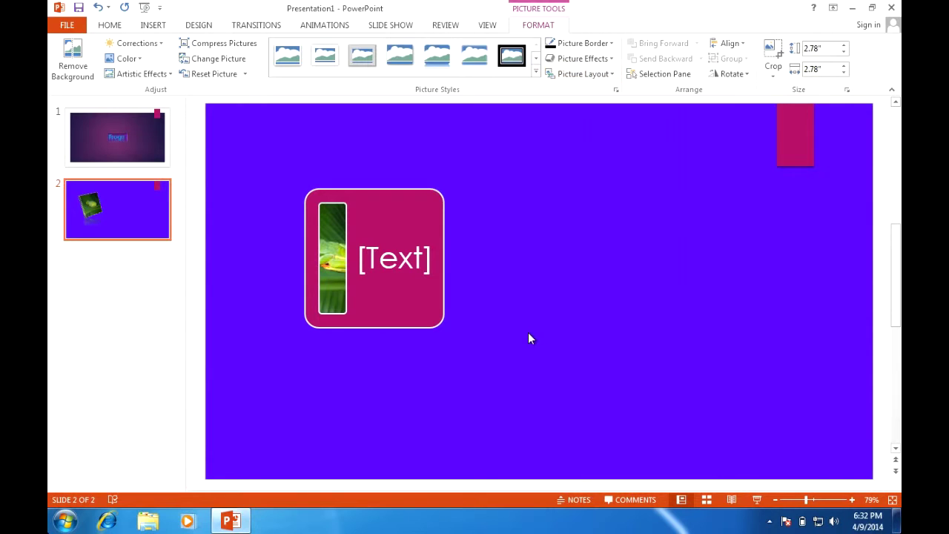
click(589, 74)
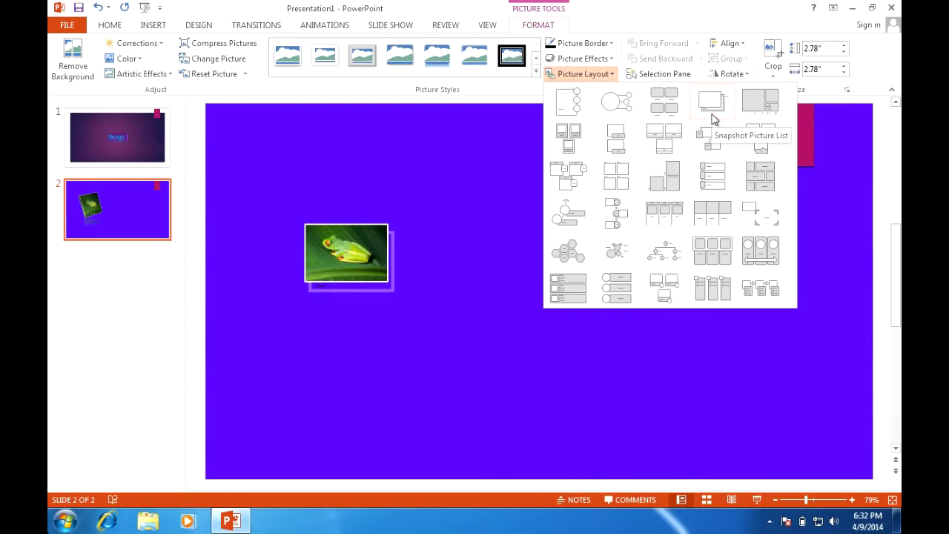
click(620, 93)
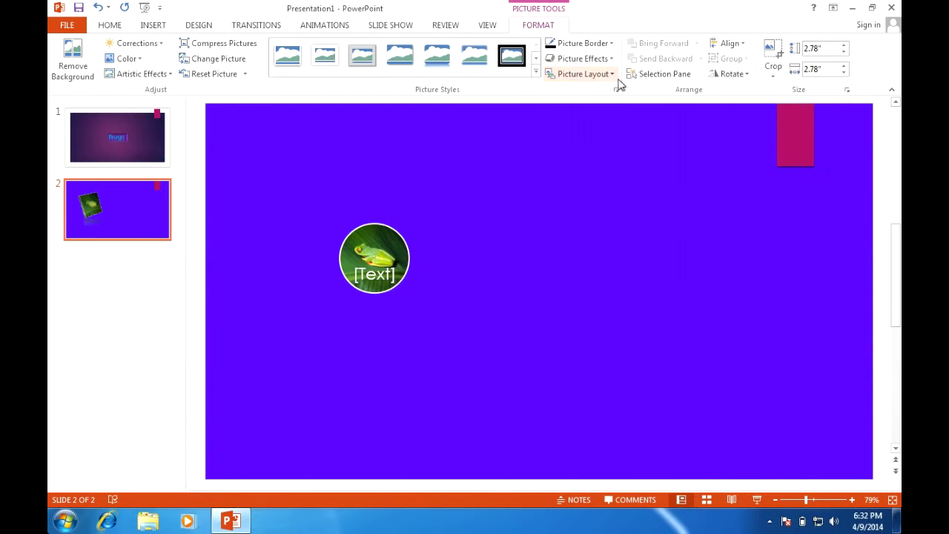
click(615, 78)
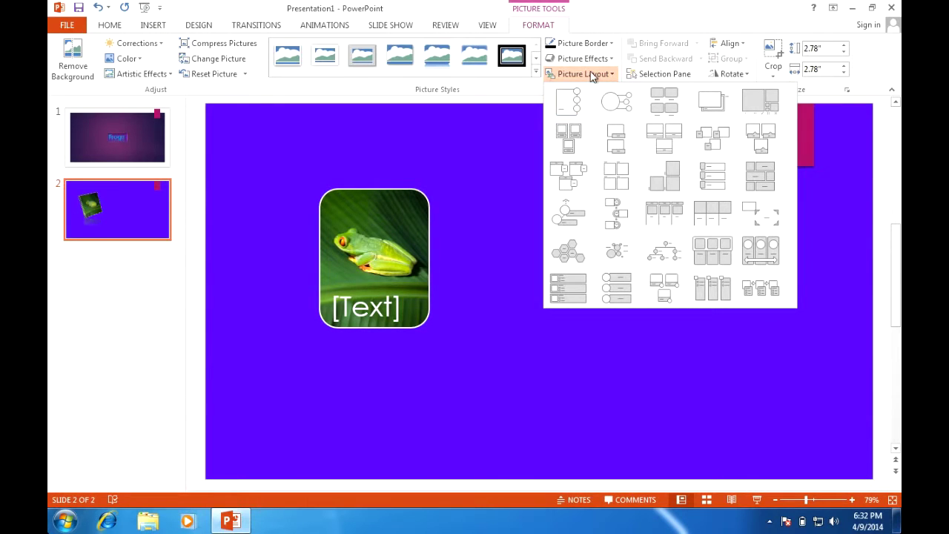
click(542, 117)
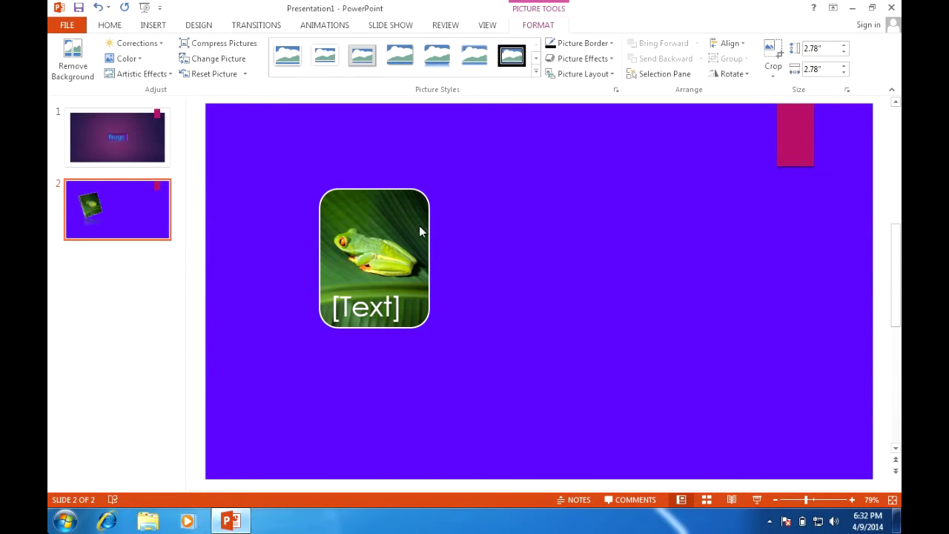
Undo the bevel effect on the frog picture and reselect the picture.
key(ctrl+z)
click(495, 222)
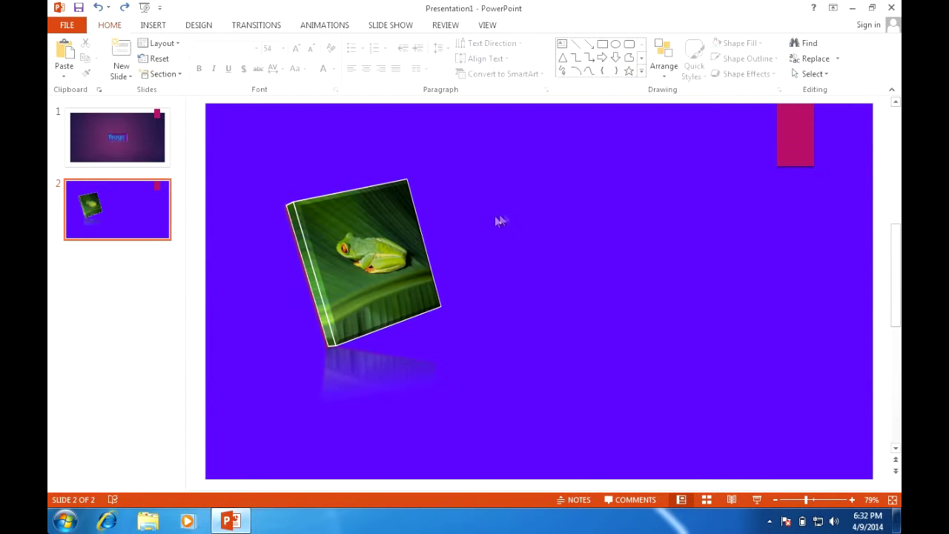
click(382, 238)
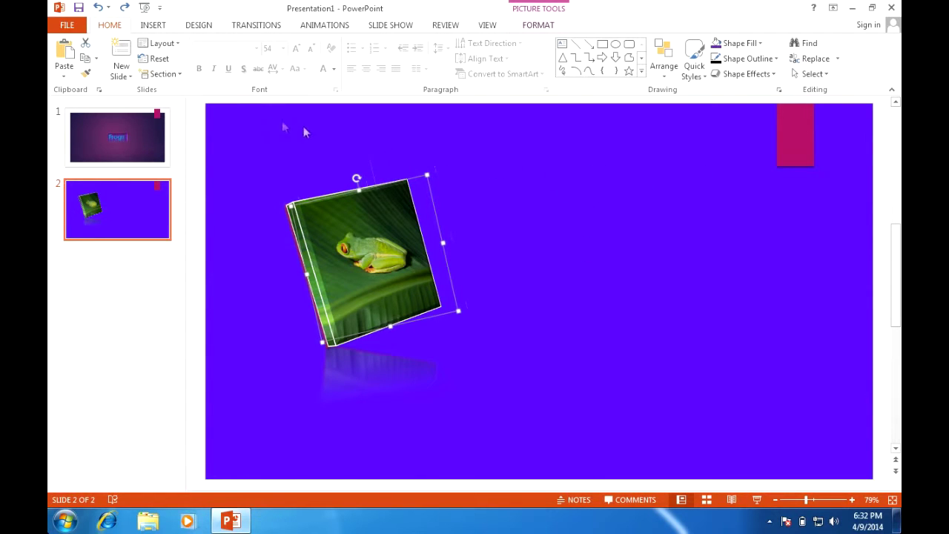
Insert a text box to the upper right of the frog picture containing "Family of Frogs".
click(153, 25)
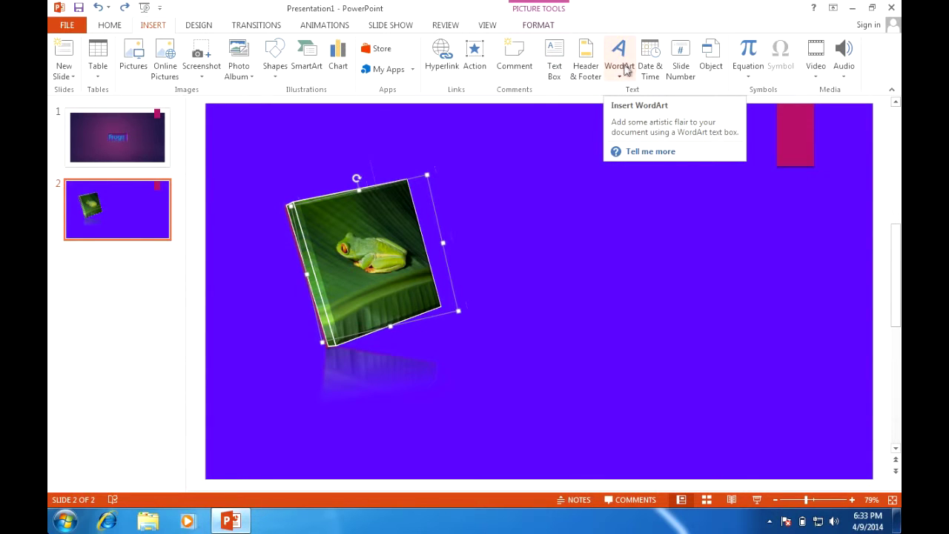
click(549, 74)
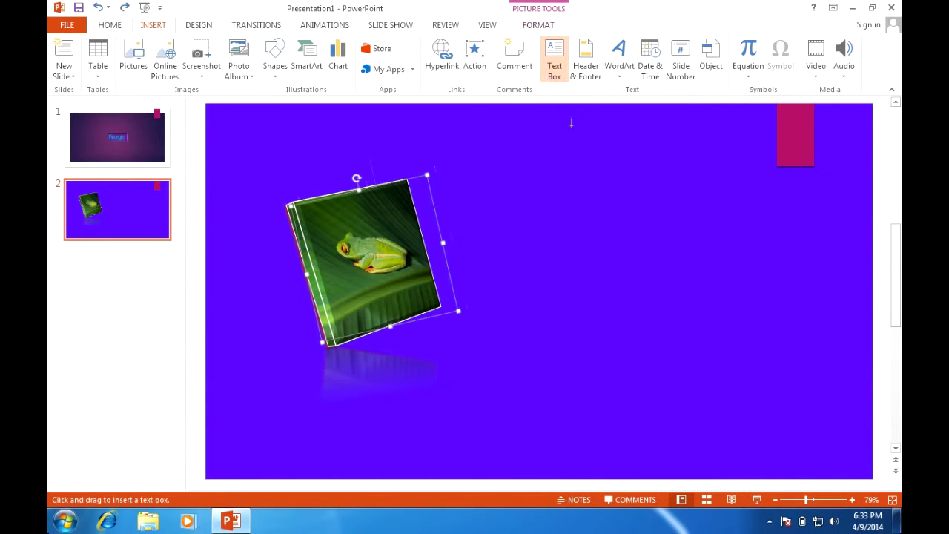
mouse_move(541, 163)
mouse_down()
mouse_move(542, 221)
mouse_move(719, 216)
mouse_up()
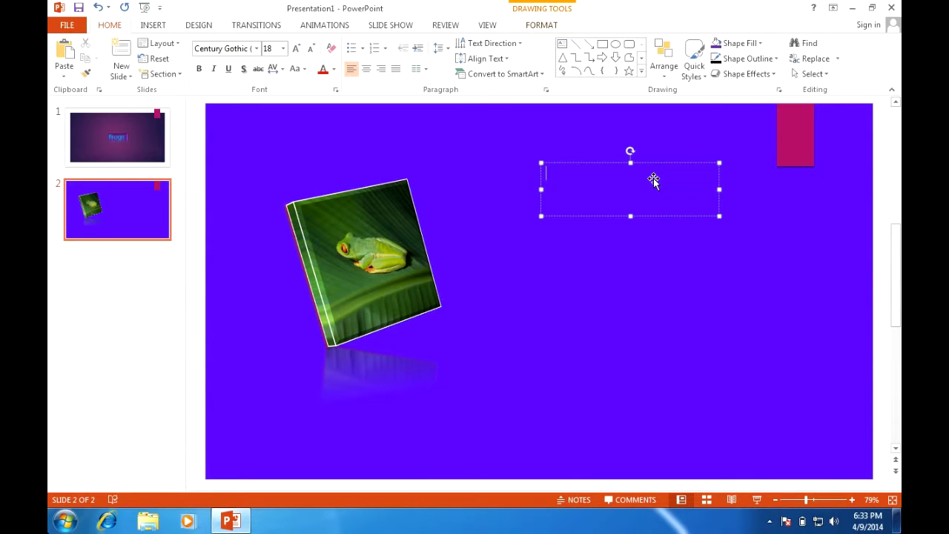
text(Fam)
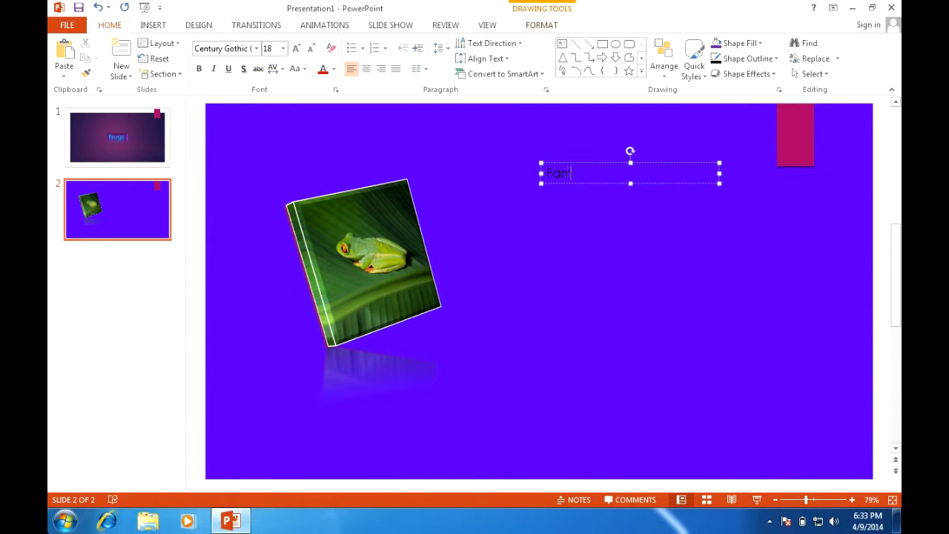
text(ily of Frogs)
Set the font size of the "Family of Frogs" text to 50.
click(644, 179)
click(633, 174)
drag(635, 174, 547, 173)
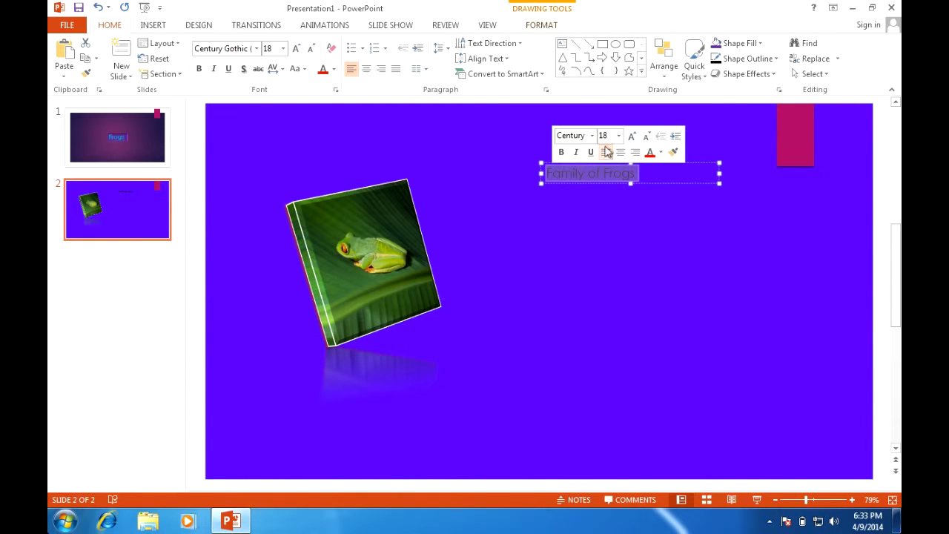
click(602, 135)
text(50)
key(Return)
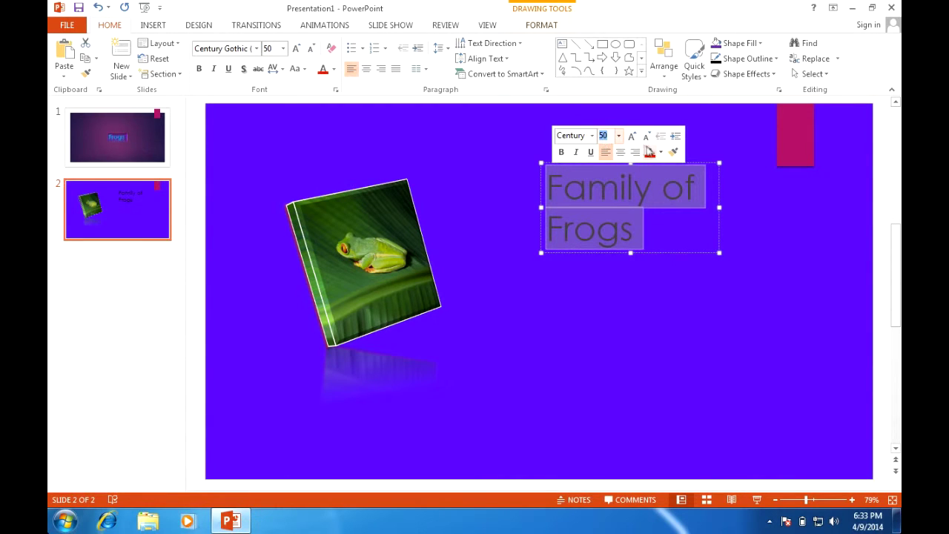
Color the "Family of Frogs" text black and change its font to Algerian.
click(659, 152)
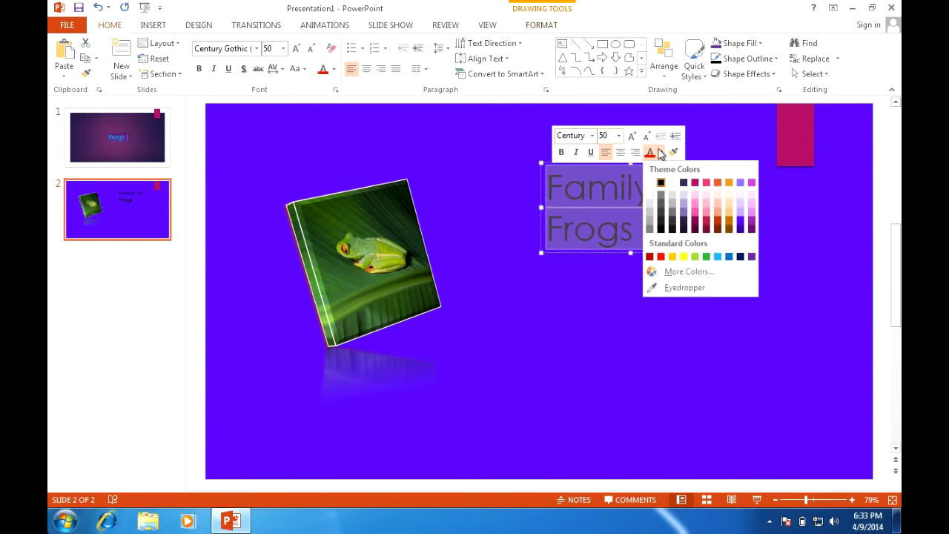
click(662, 235)
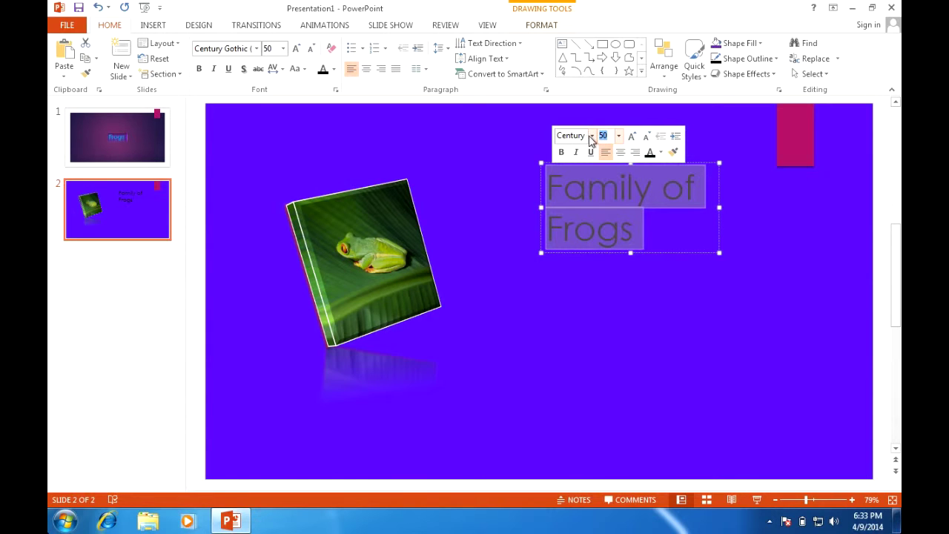
click(591, 135)
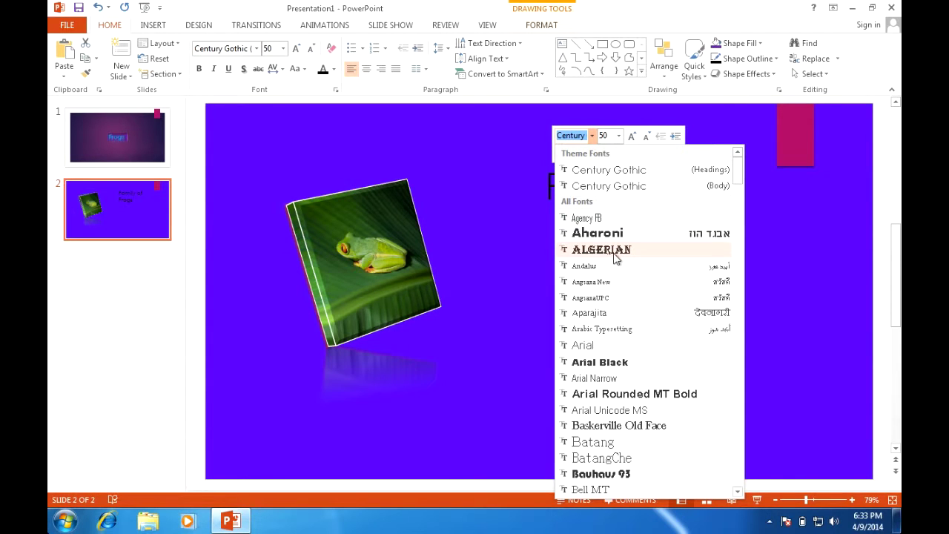
click(613, 252)
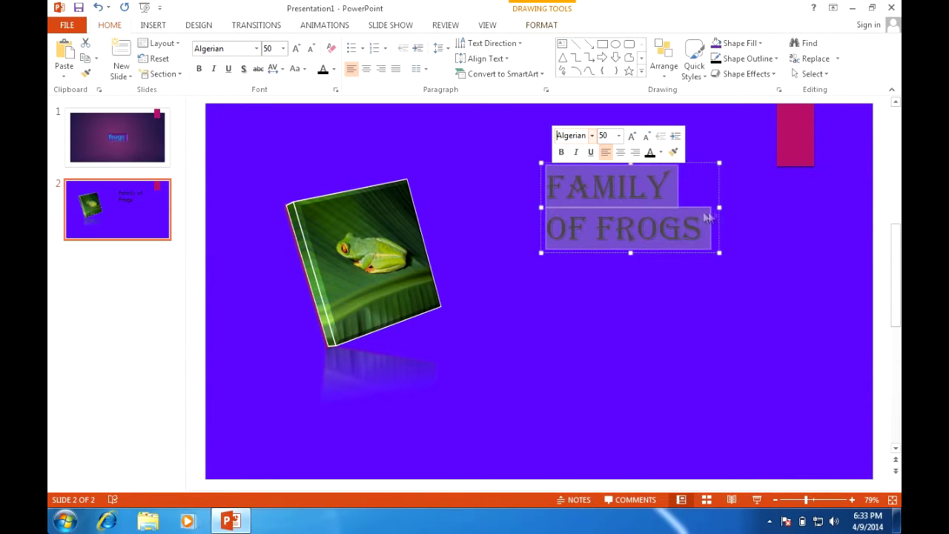
Widen the "Family of Frogs" text box so the text fits on one line and move it beside the frog picture.
click(739, 200)
click(667, 213)
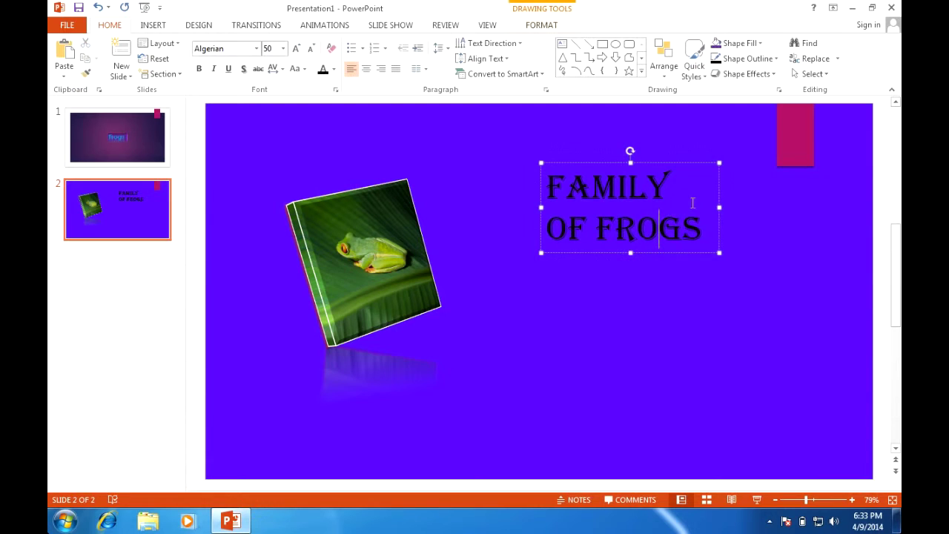
drag(719, 208, 873, 207)
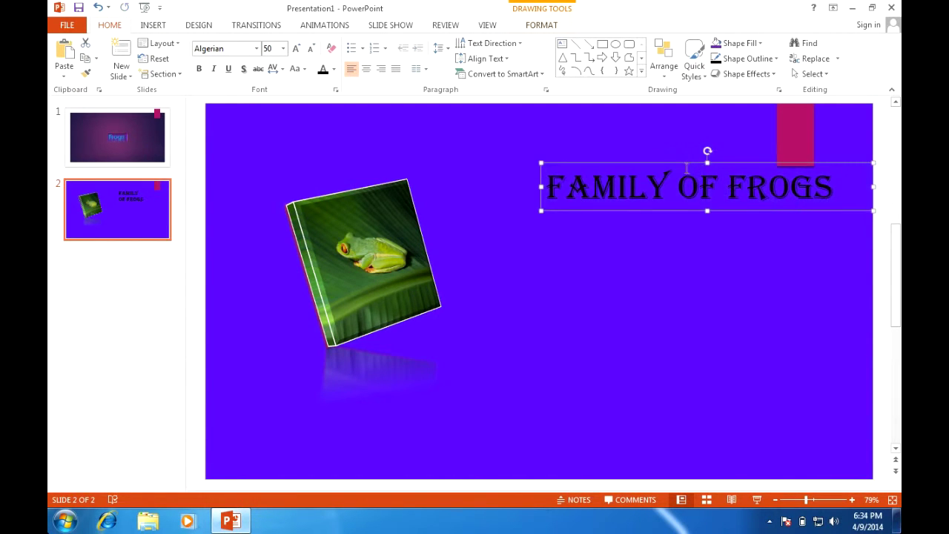
drag(687, 169, 561, 166)
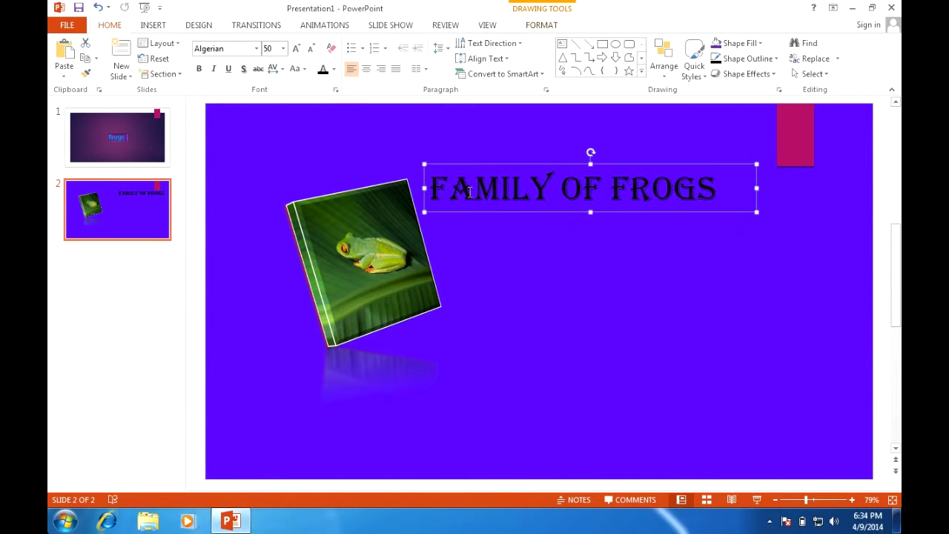
Move the frog picture toward the slide's center so it overlaps the beginning of the "Family of Frogs" text.
drag(397, 224, 522, 214)
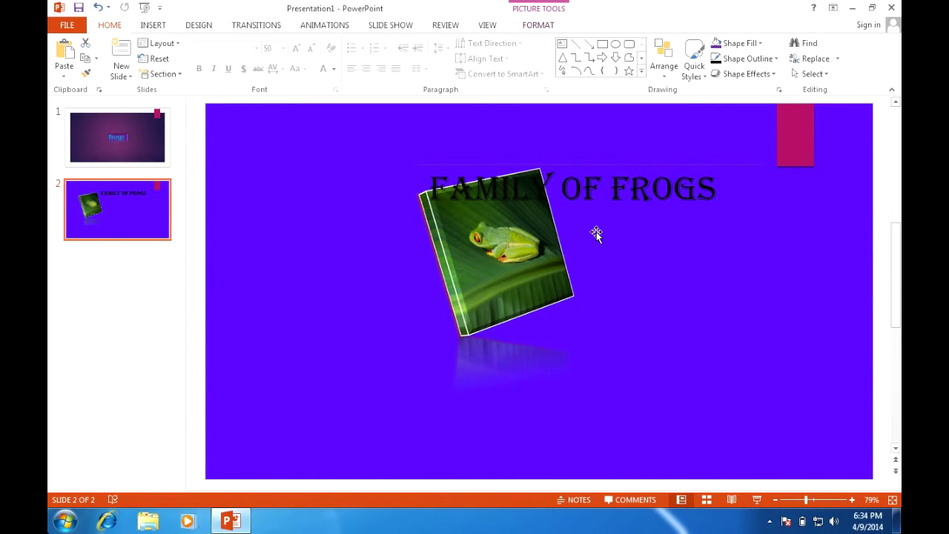
click(596, 233)
click(535, 247)
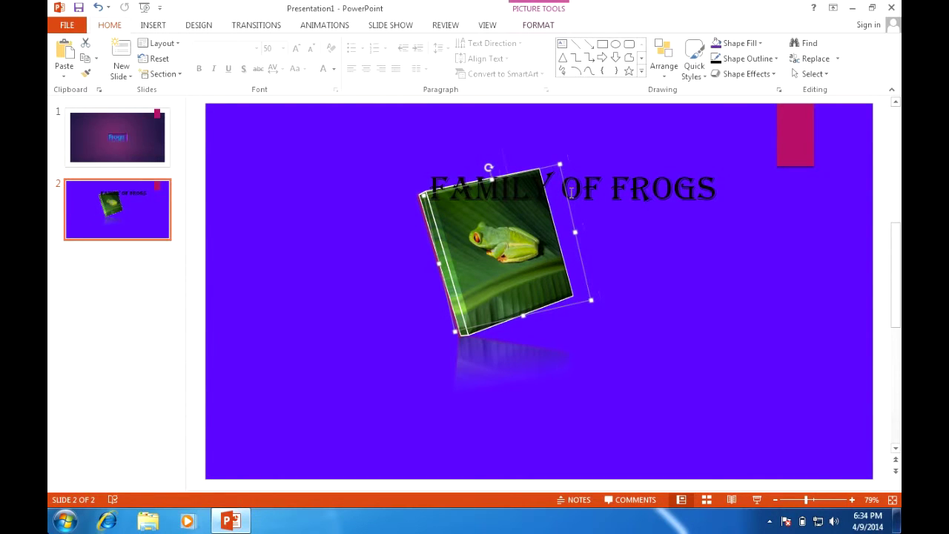
Change the font color of the whole "Family of Frogs" text to white.
click(697, 188)
key(shift+Right)
key(ctrl+a)
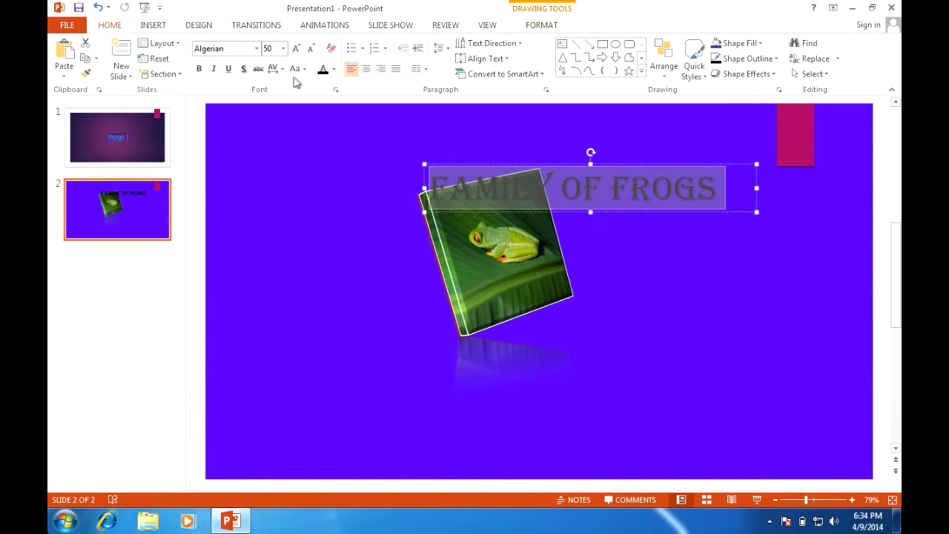
click(333, 69)
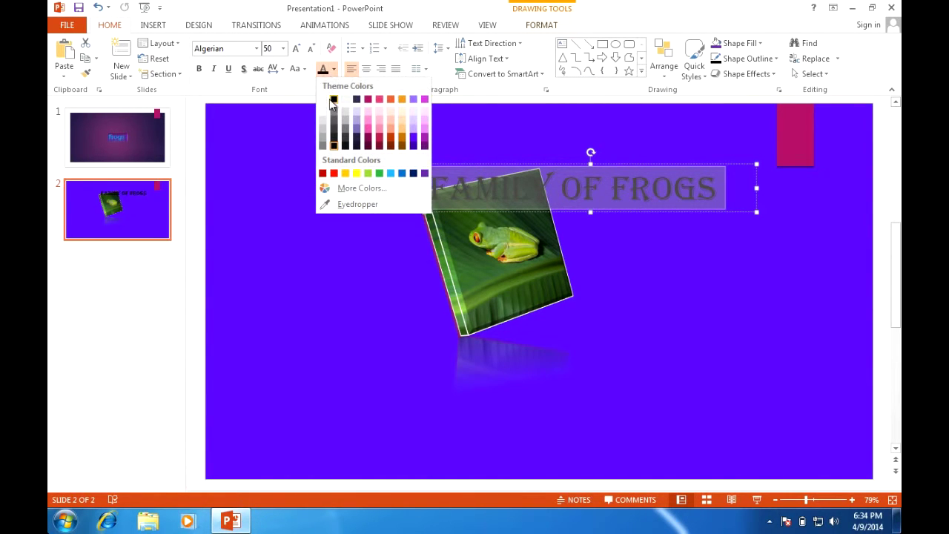
click(323, 103)
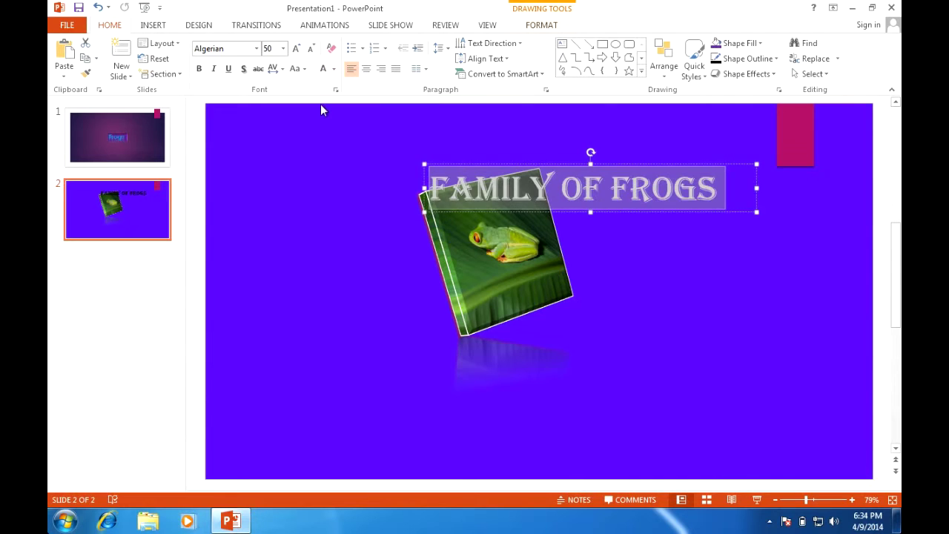
click(651, 261)
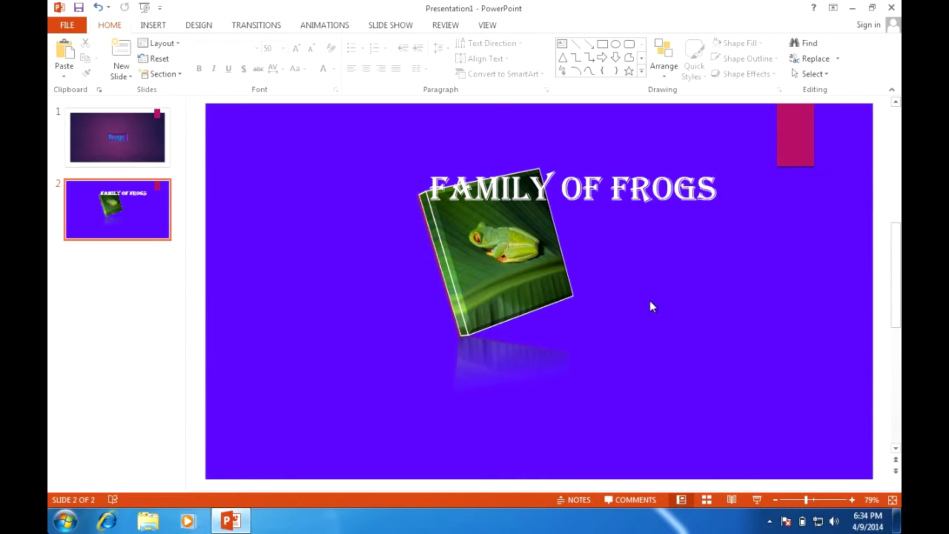
Bring the frog picture forward over the "Family of Frogs" text and send it backward again.
click(552, 288)
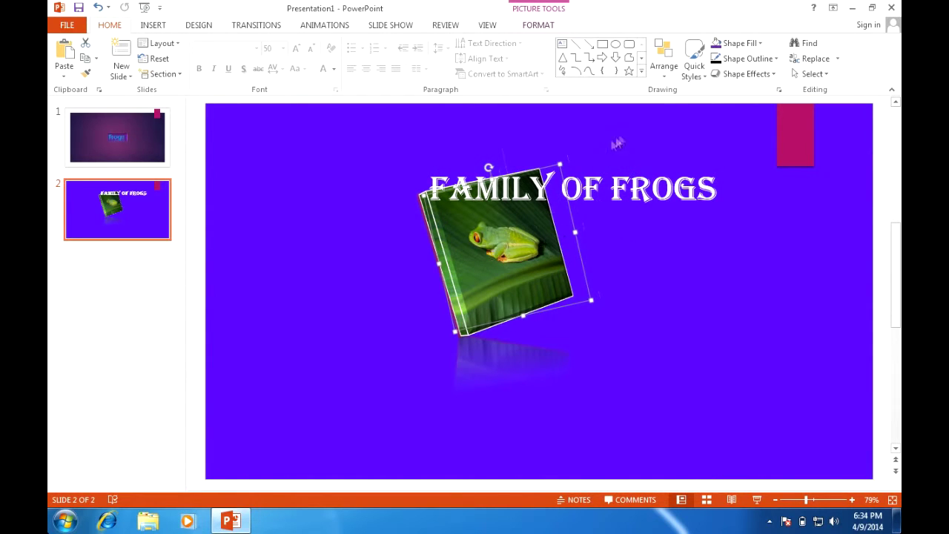
click(669, 74)
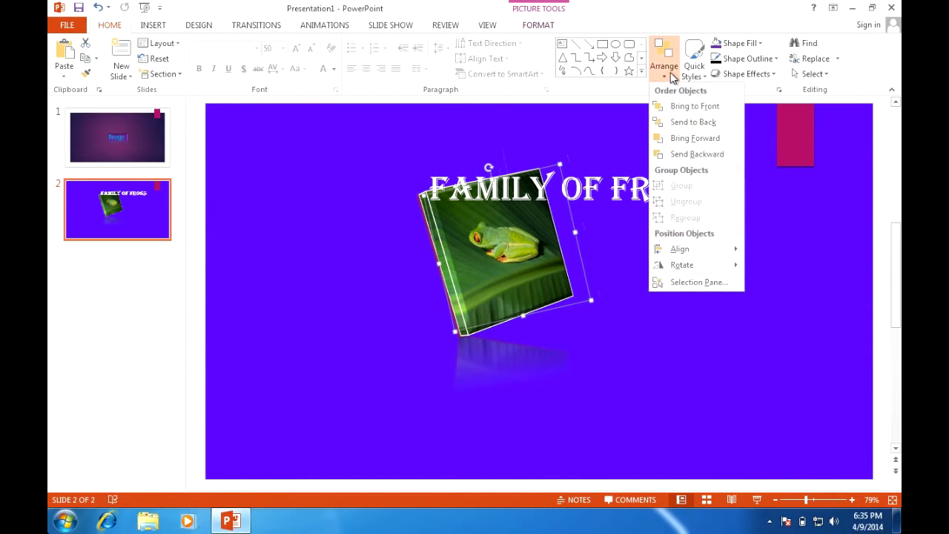
click(708, 139)
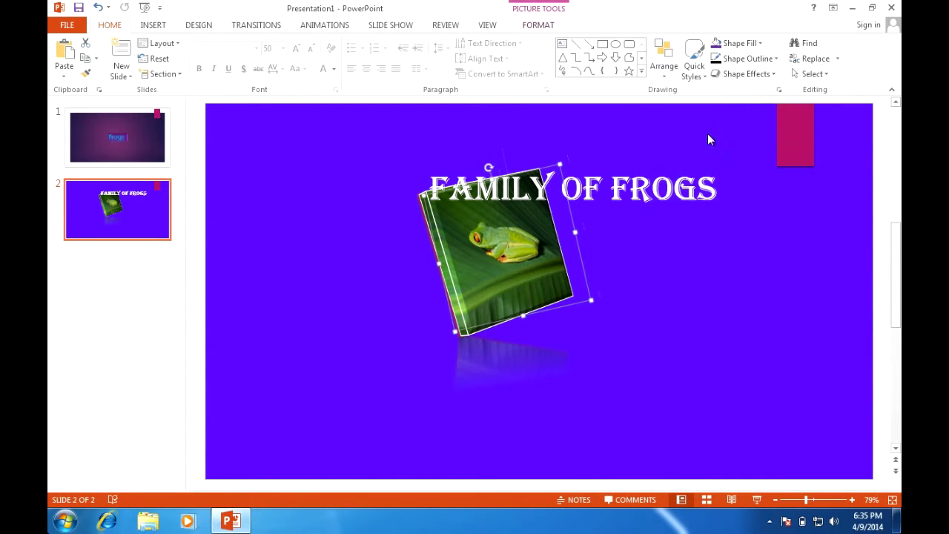
click(500, 230)
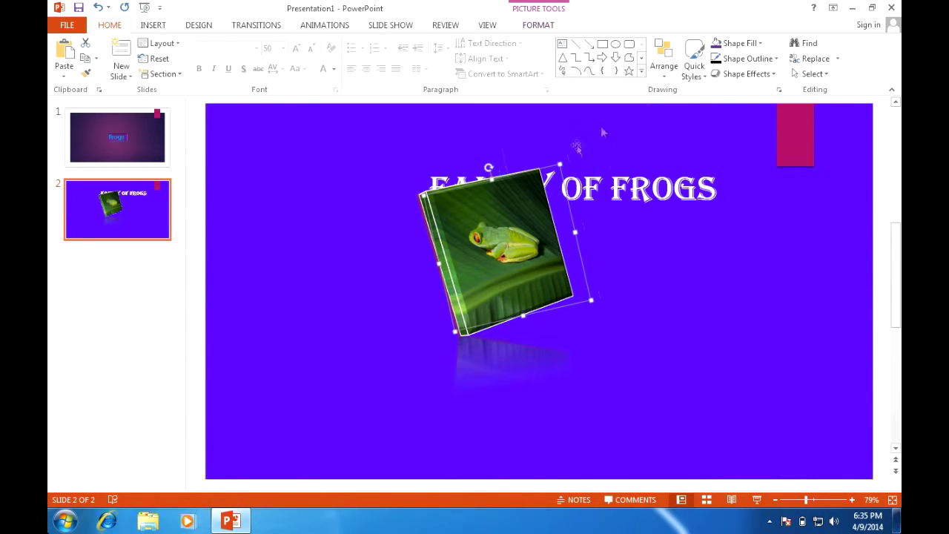
click(668, 72)
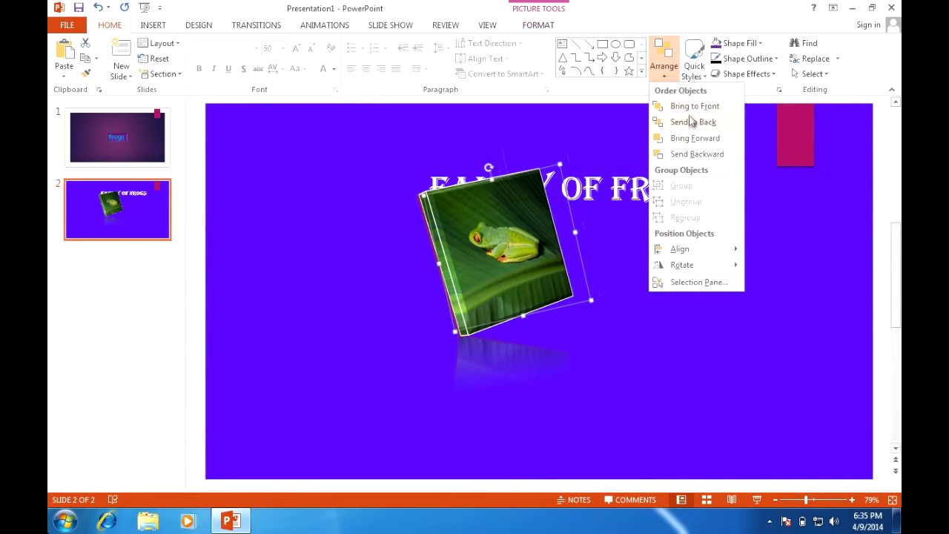
click(689, 154)
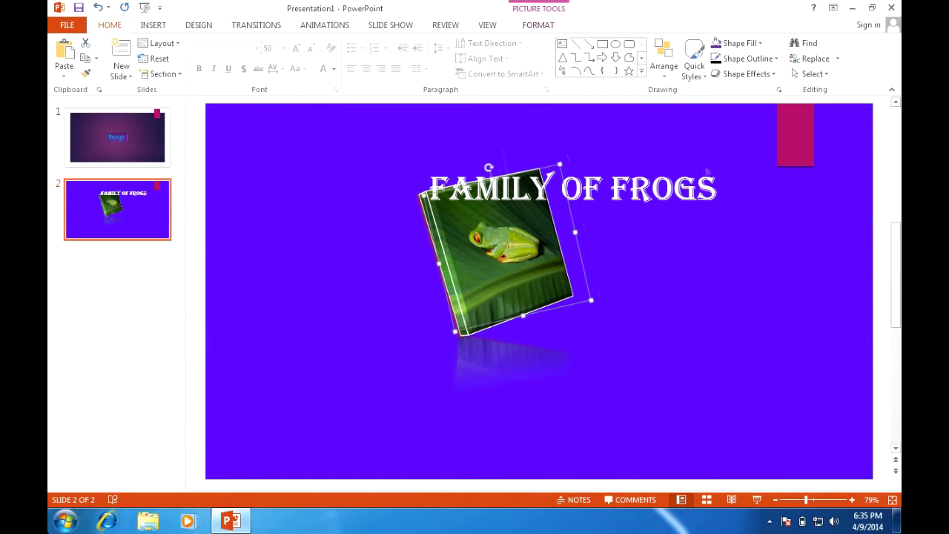
Send the "Family of Frogs" text box behind the frog picture and bring it forward again.
click(689, 194)
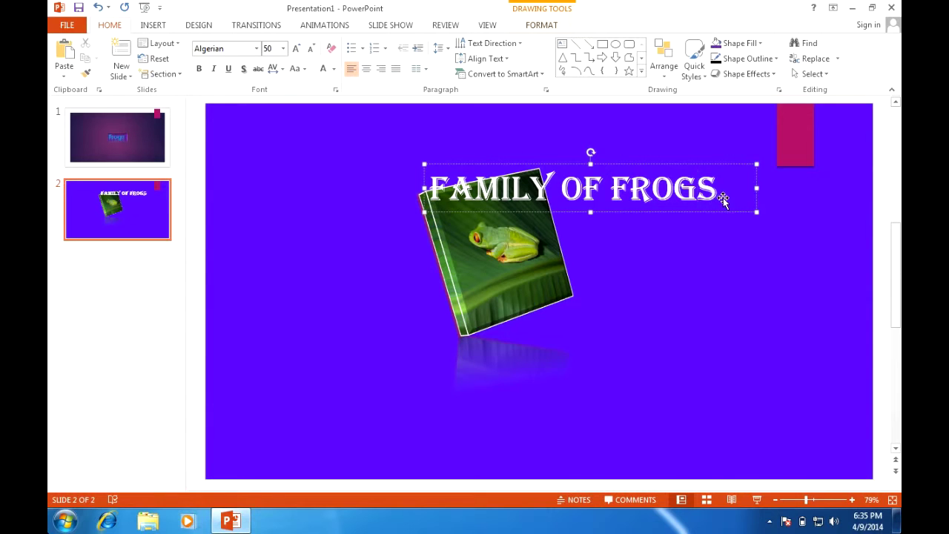
click(718, 170)
click(672, 76)
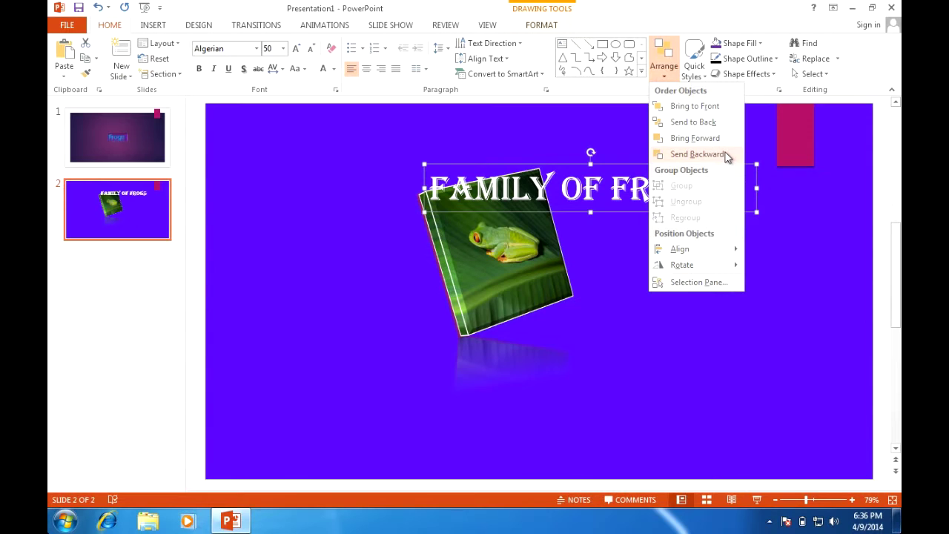
click(711, 129)
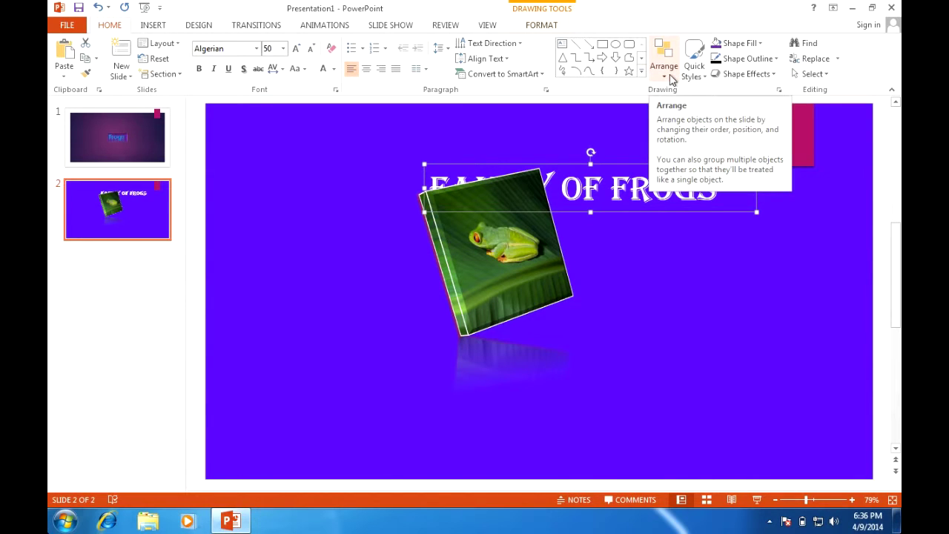
click(671, 79)
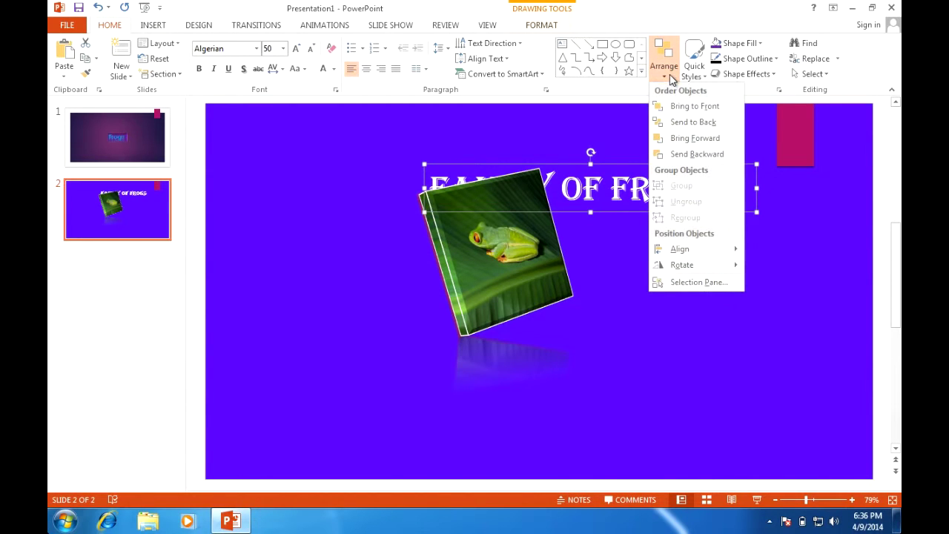
click(697, 137)
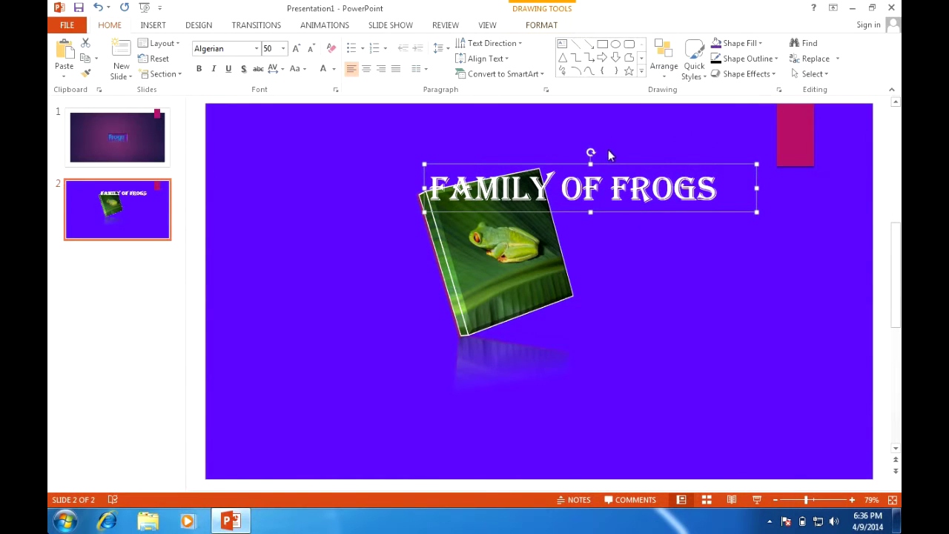
Add a third slide with the Comparison layout after the frog picture slide.
click(125, 76)
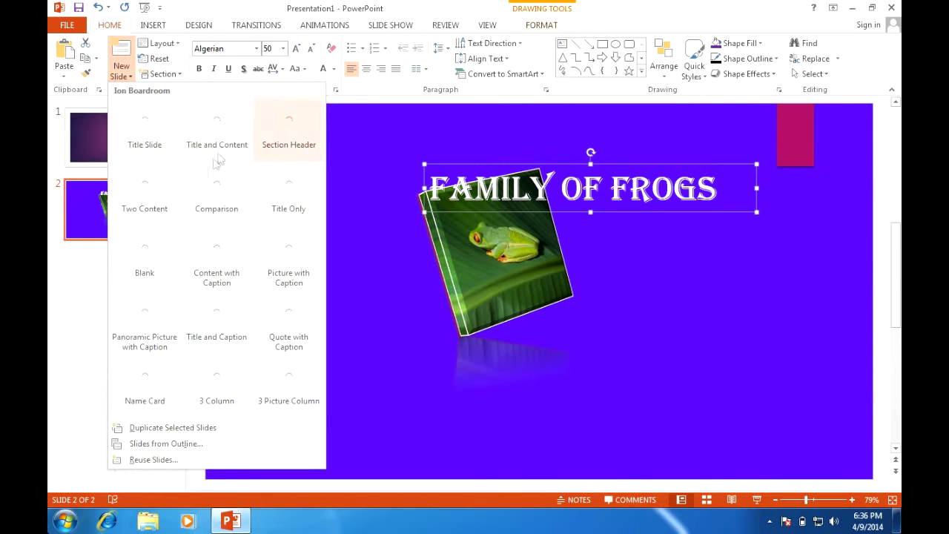
click(220, 217)
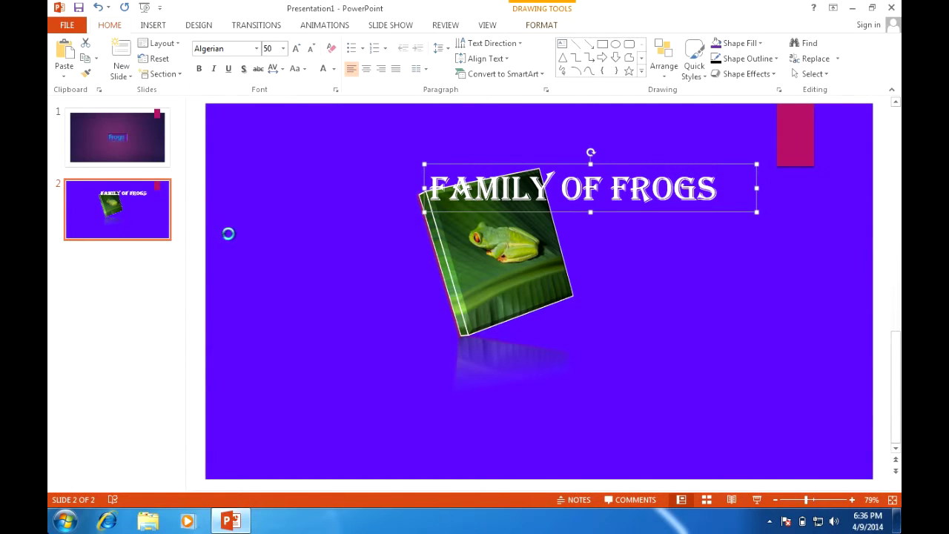
click(117, 287)
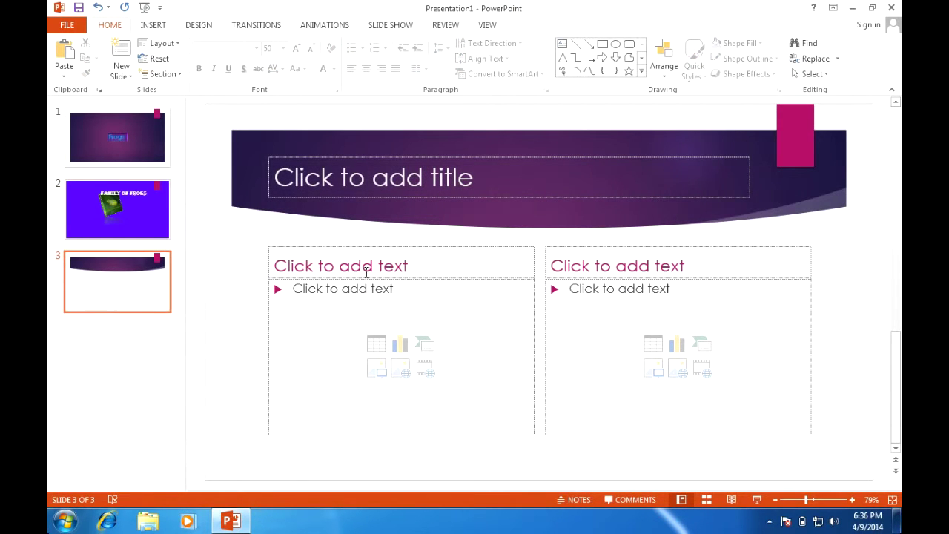
Enter "Male Frogs" as the left column heading and "Female Frogs" as the right column heading on the comparison slide.
click(435, 268)
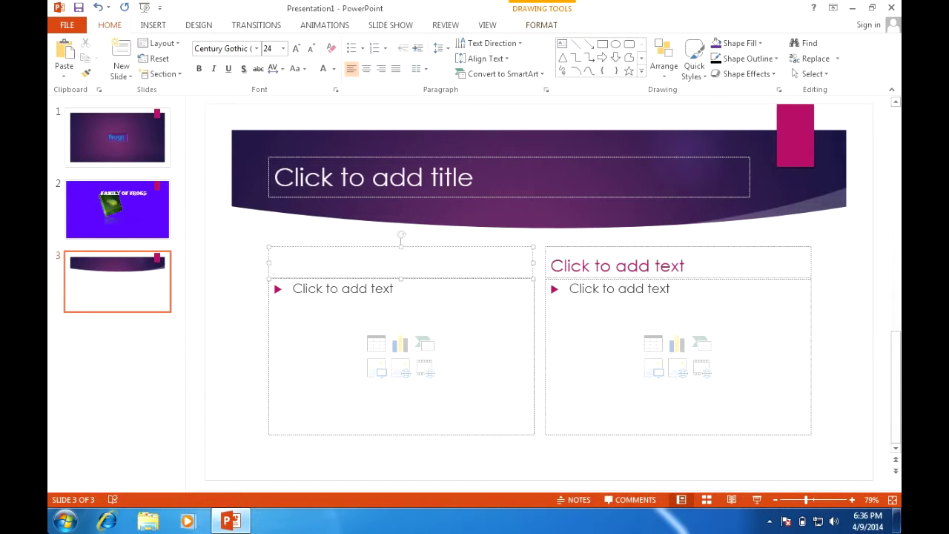
text(Male Frog)
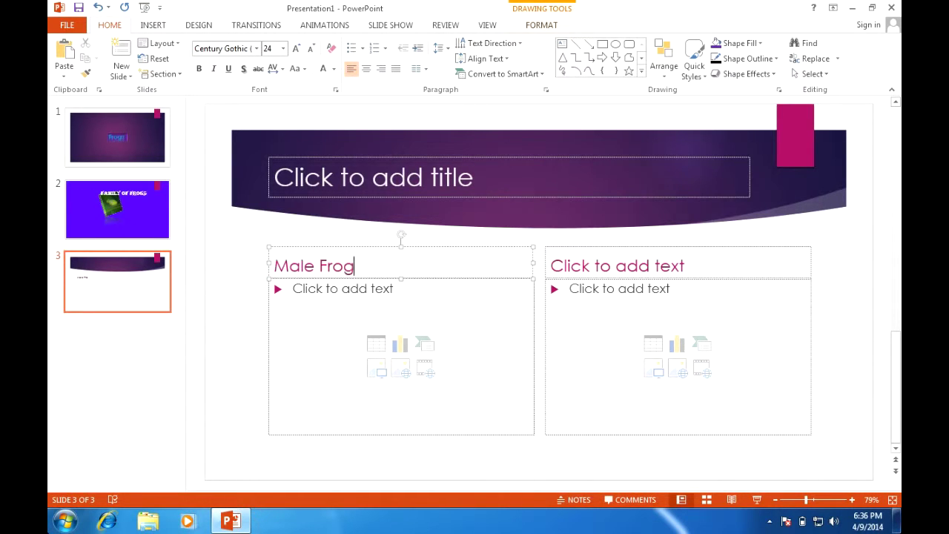
text(s)
click(677, 259)
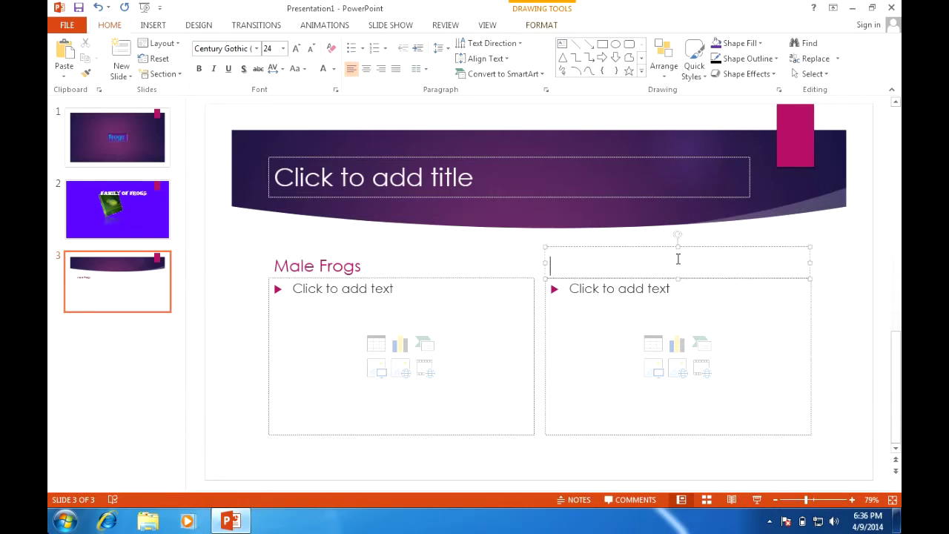
text(Female)
key(BackSpace)
key(BackSpace)
text(le)
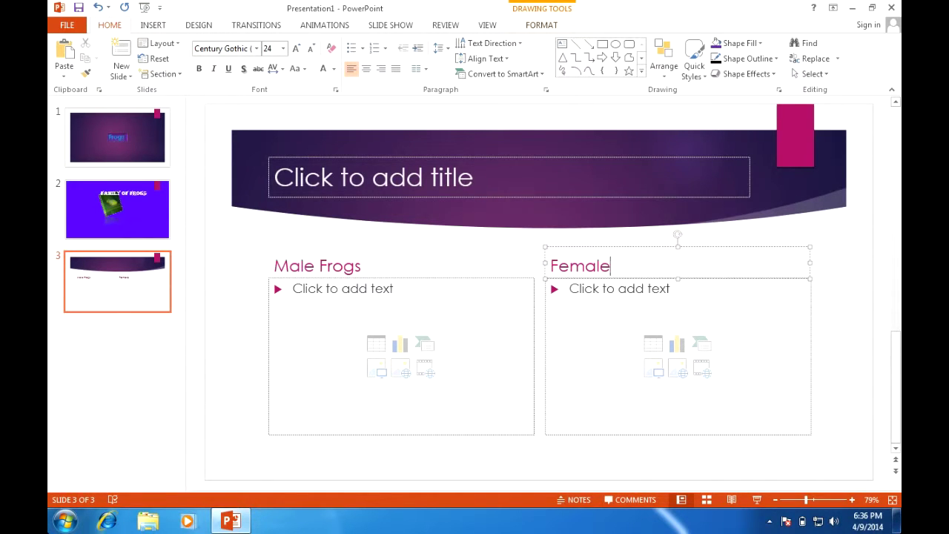
text( Frogs)
click(126, 76)
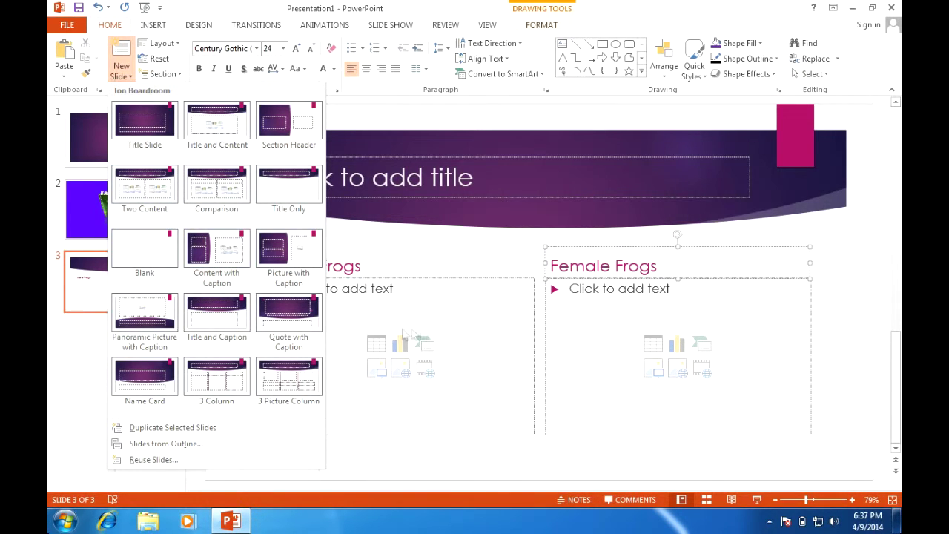
click(465, 333)
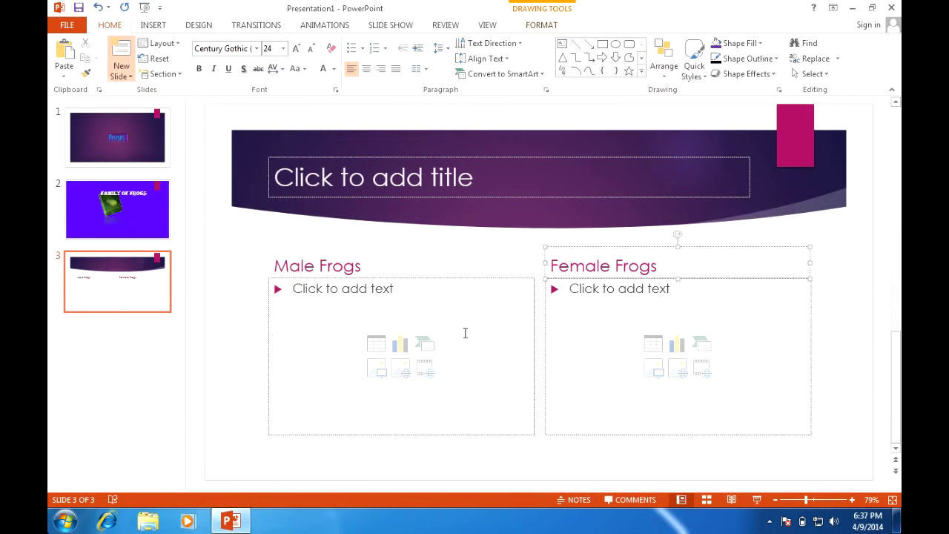
Insert a 3-D Column chart into the content placeholder under "Male Frogs".
click(399, 344)
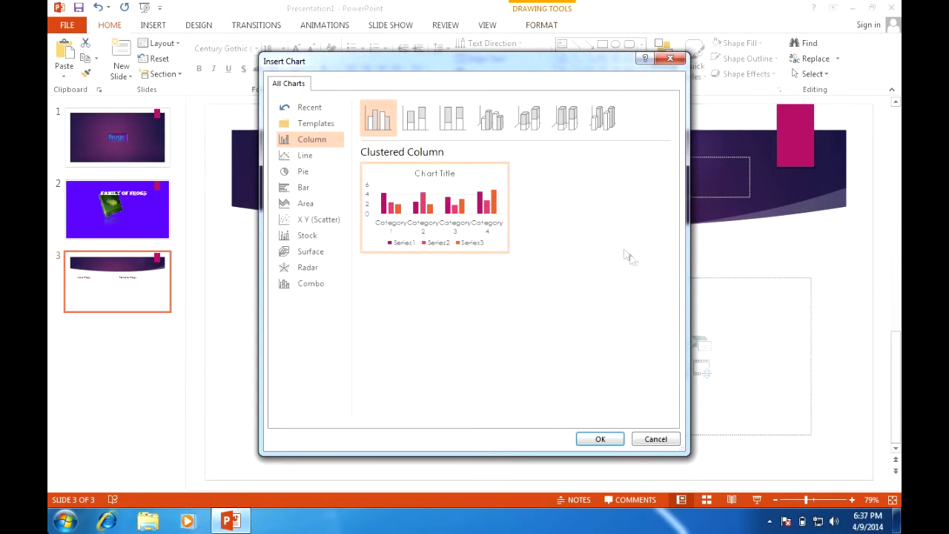
click(602, 122)
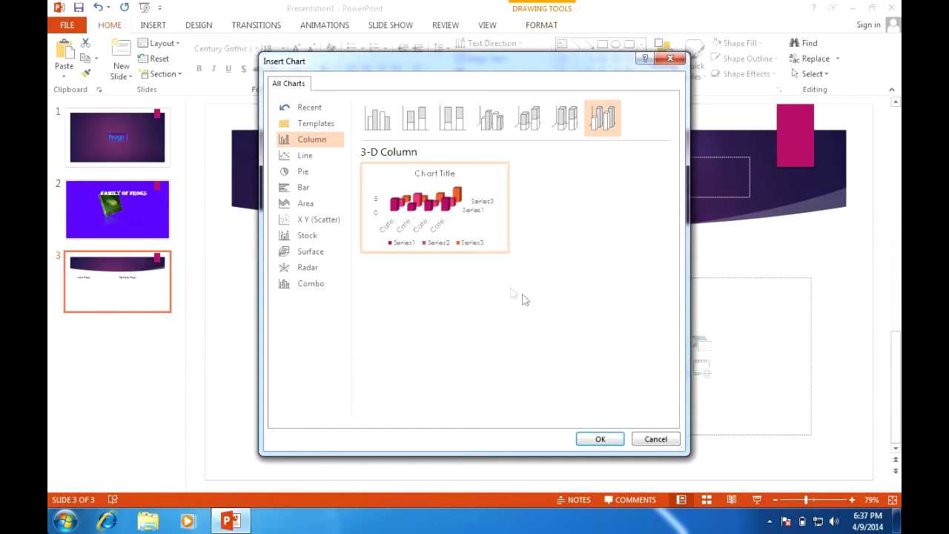
click(596, 440)
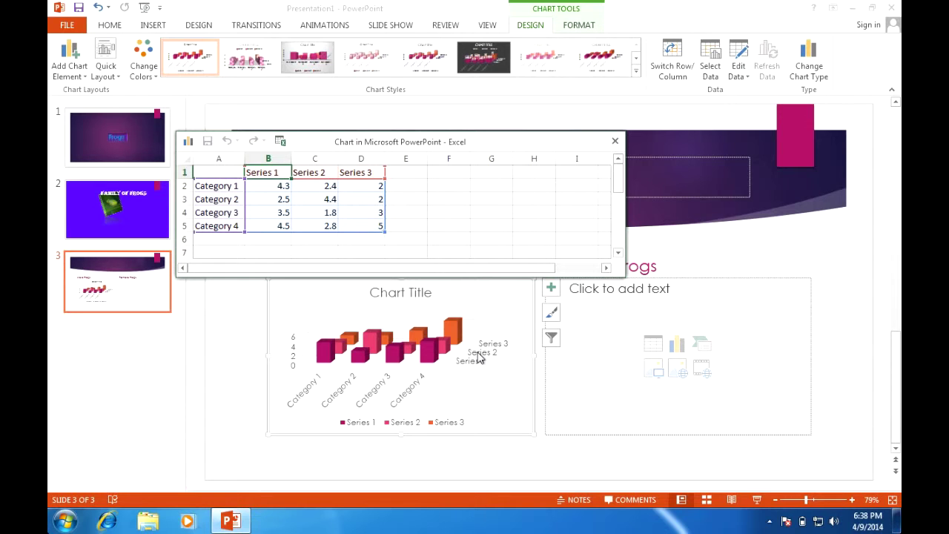
Replace the "Category 1" label in cell A2 of the chart data with "Ages".
click(220, 186)
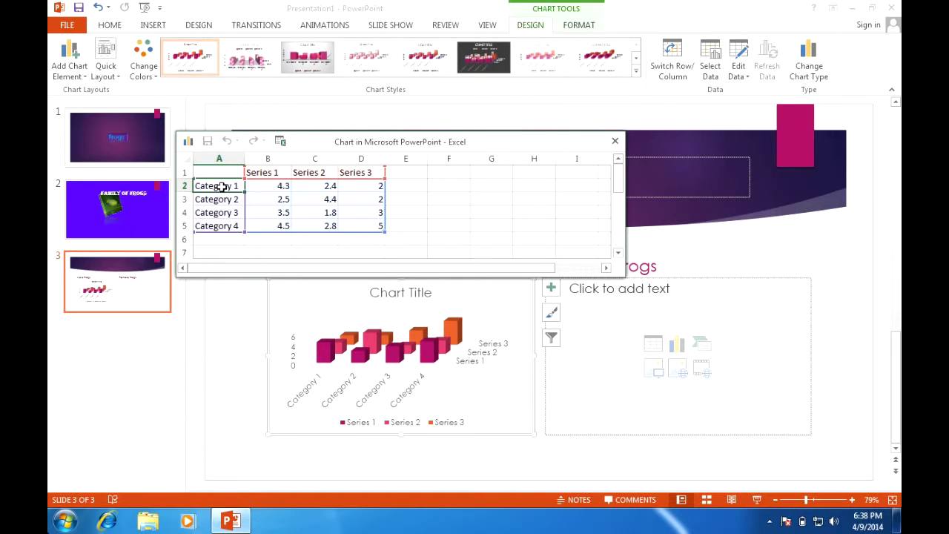
key(Delete)
text(Ages)
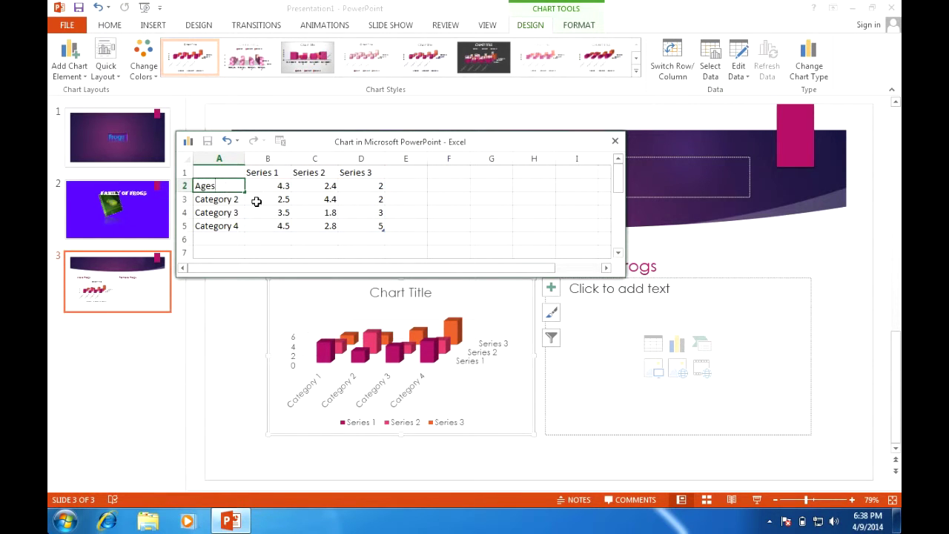
click(234, 200)
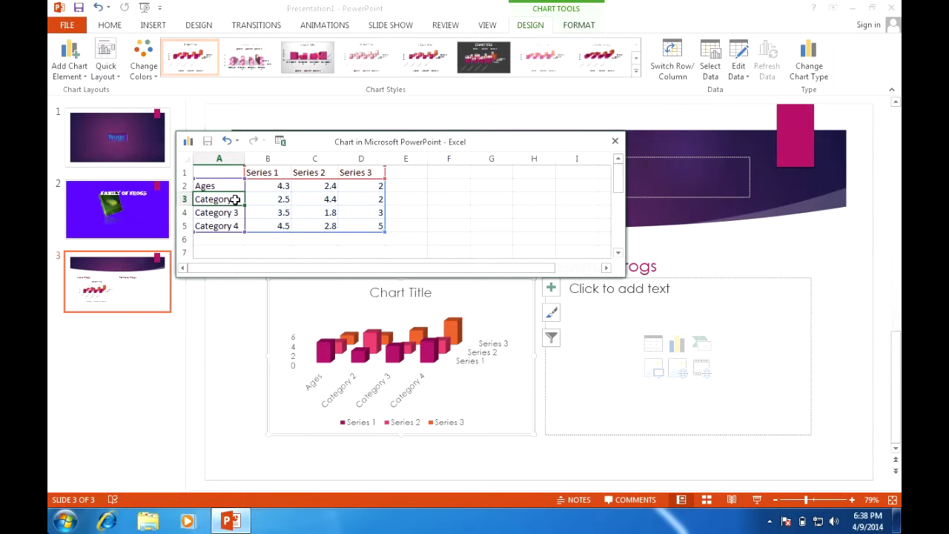
Replace the "Category 2" label in cell A3 with "Color" and the "Category 3" label in A4 with "Weight".
key(BackSpace)
text(Color)
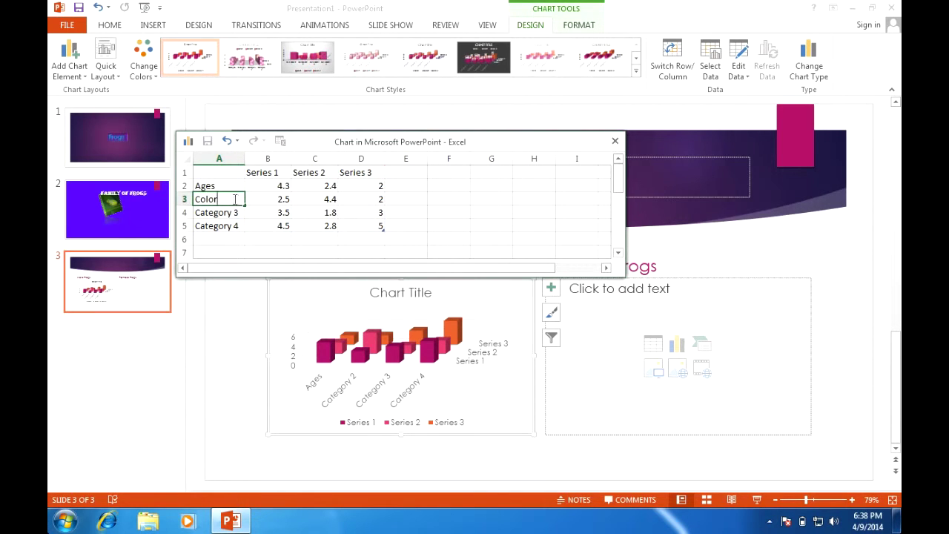
click(235, 214)
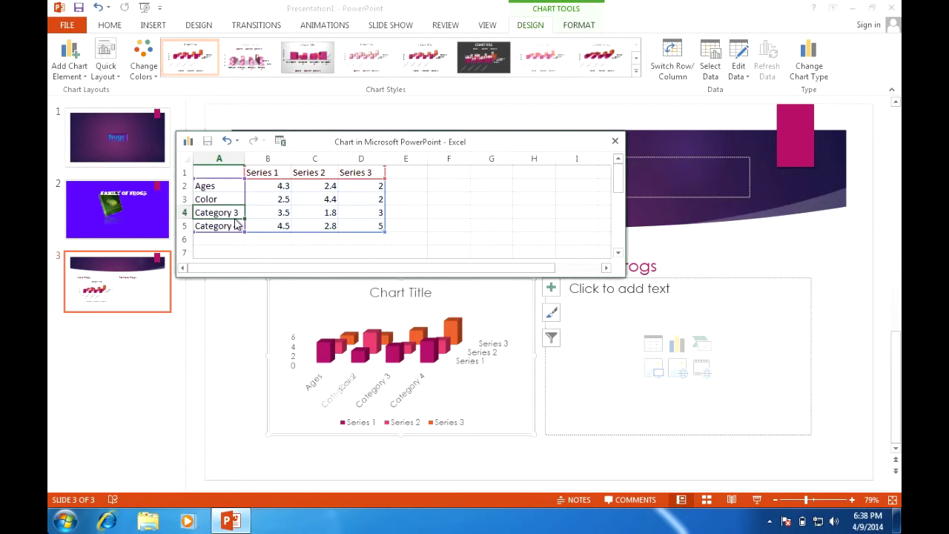
key(BackSpace)
text(Wet)
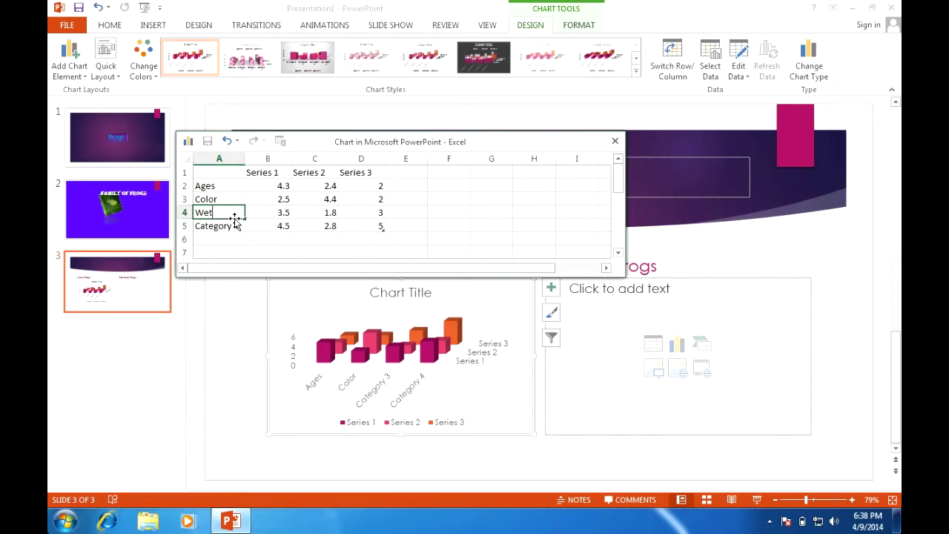
text(ight)
key(Return)
Clear the "Category 4" label and its three series values from row 5 of the chart data.
key(BackSpace)
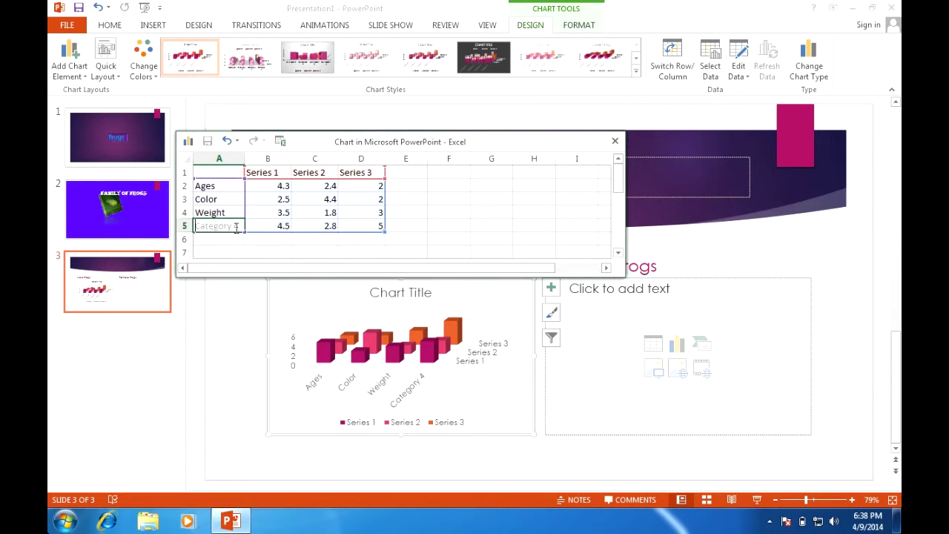
click(269, 230)
key(Delete)
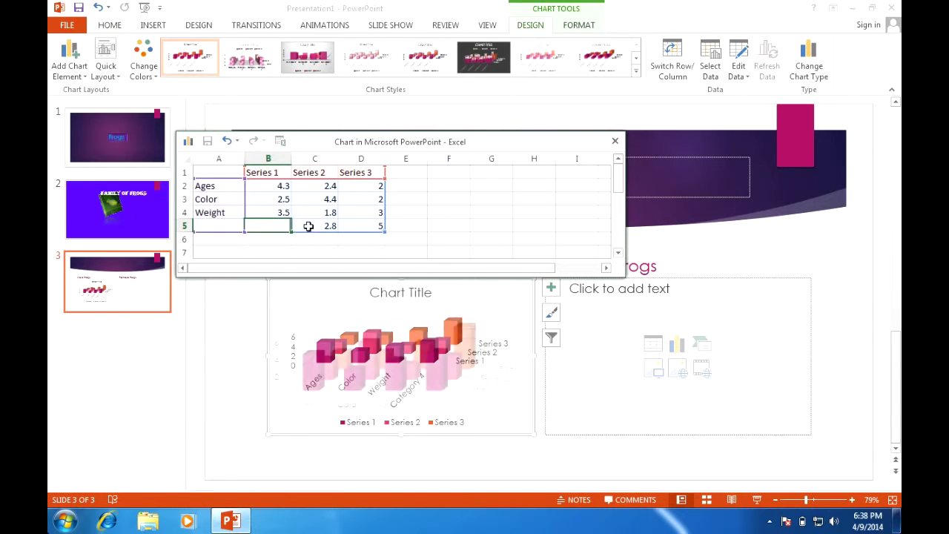
click(319, 226)
key(Delete)
click(357, 230)
key(Delete)
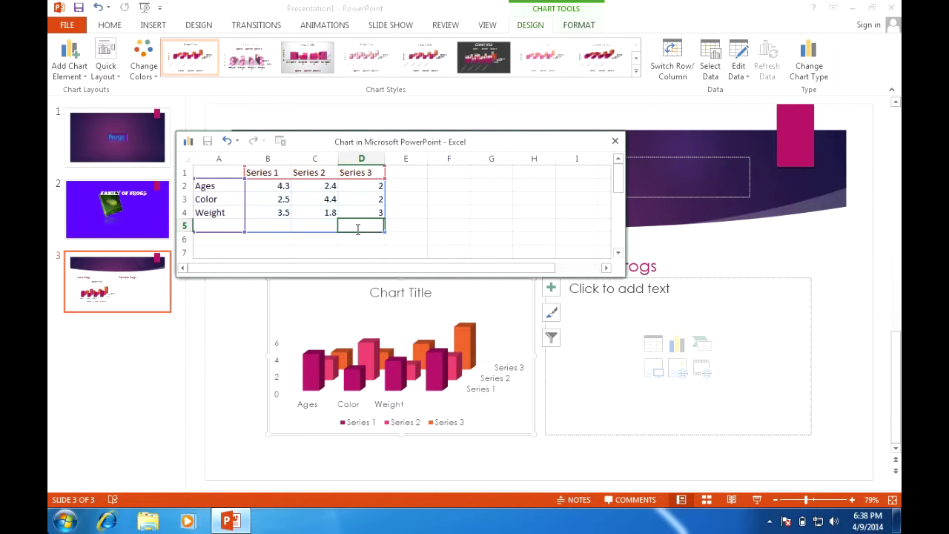
Replace the "Series 1" heading in cell B1 with "Males" and clear the "Series 2" and "Series 3" headings.
click(284, 172)
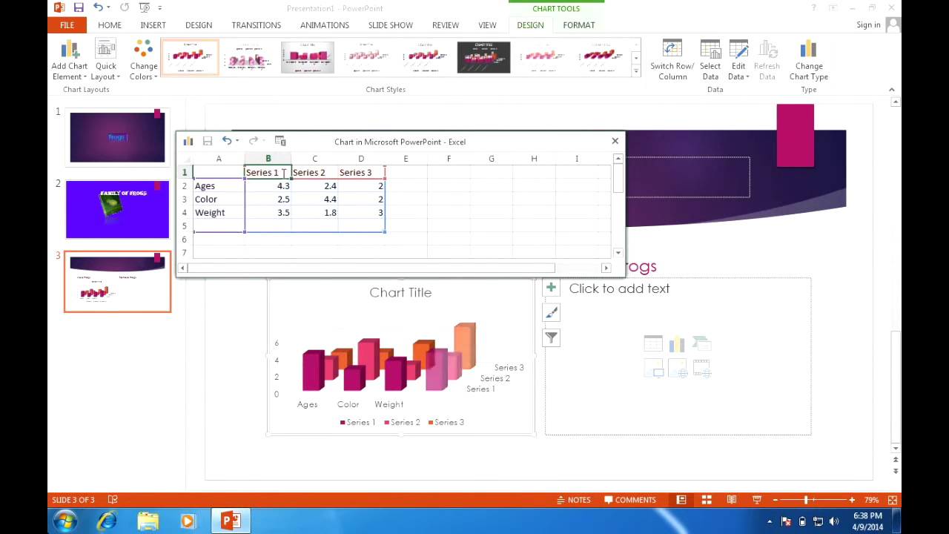
key(Delete)
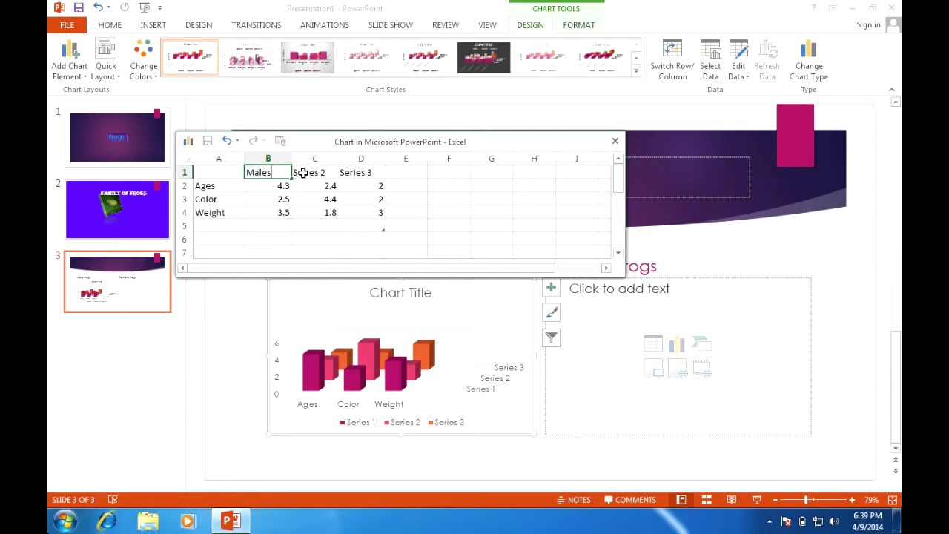
click(302, 172)
key(Delete)
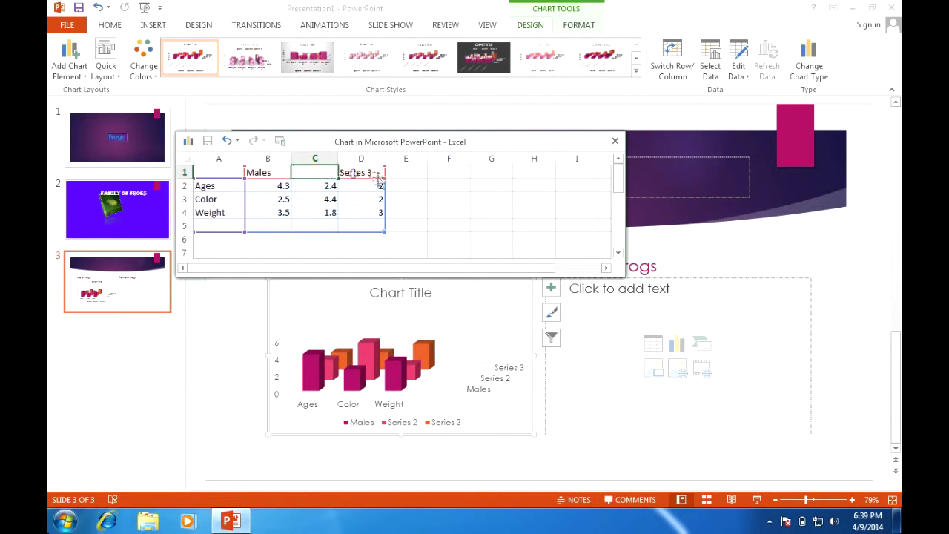
click(374, 174)
key(Delete)
Clear the remaining values in cells C2 to D4 of the chart data and close the data sheet.
click(335, 187)
key(Delete)
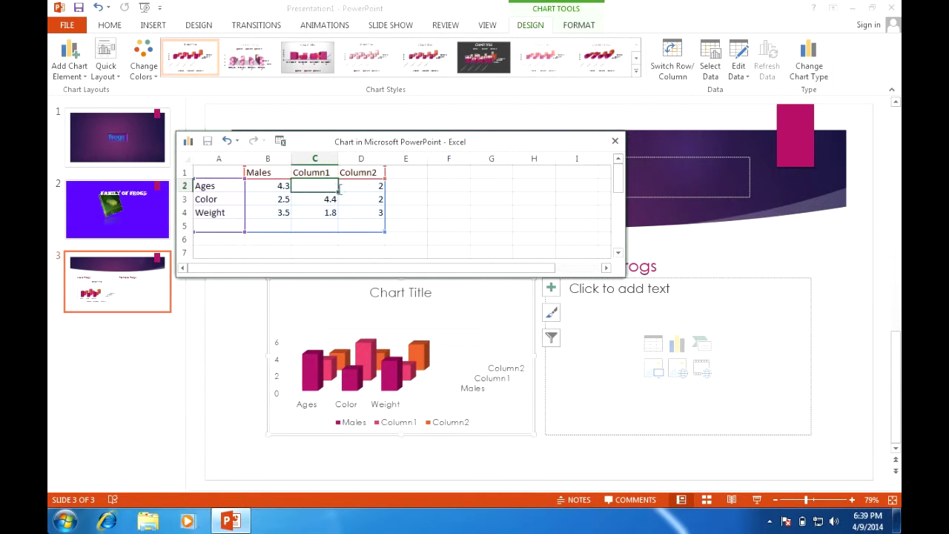
click(370, 186)
key(Delete)
click(335, 198)
click(363, 199)
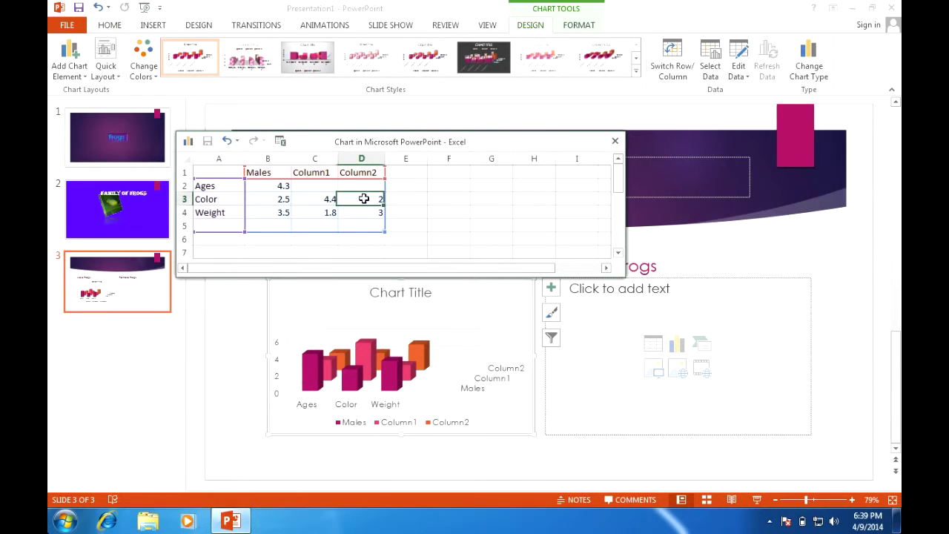
key(Delete)
click(332, 199)
key(Delete)
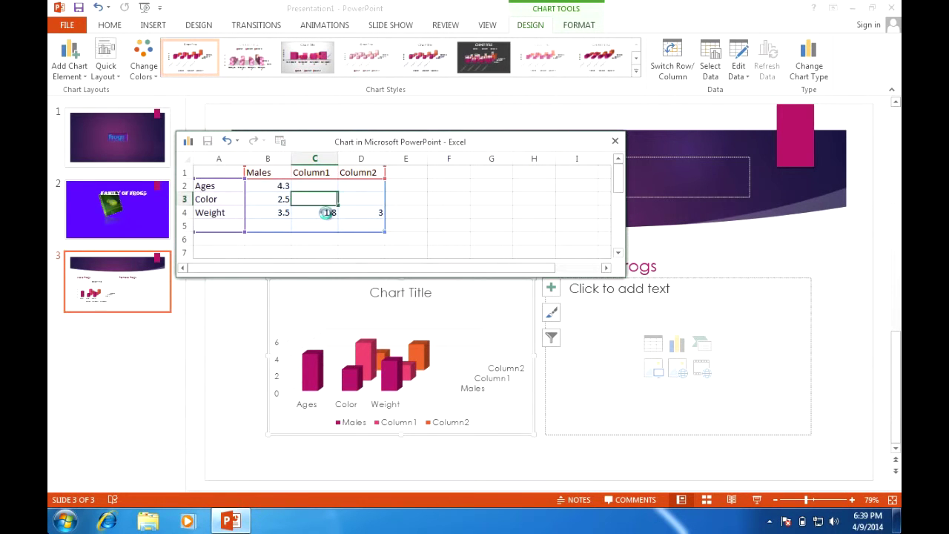
click(326, 213)
key(Delete)
click(364, 214)
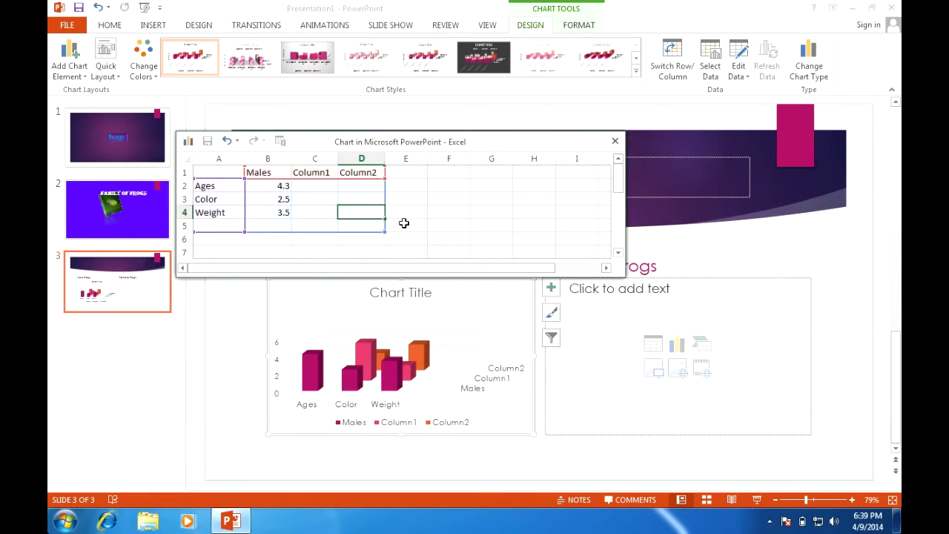
click(433, 222)
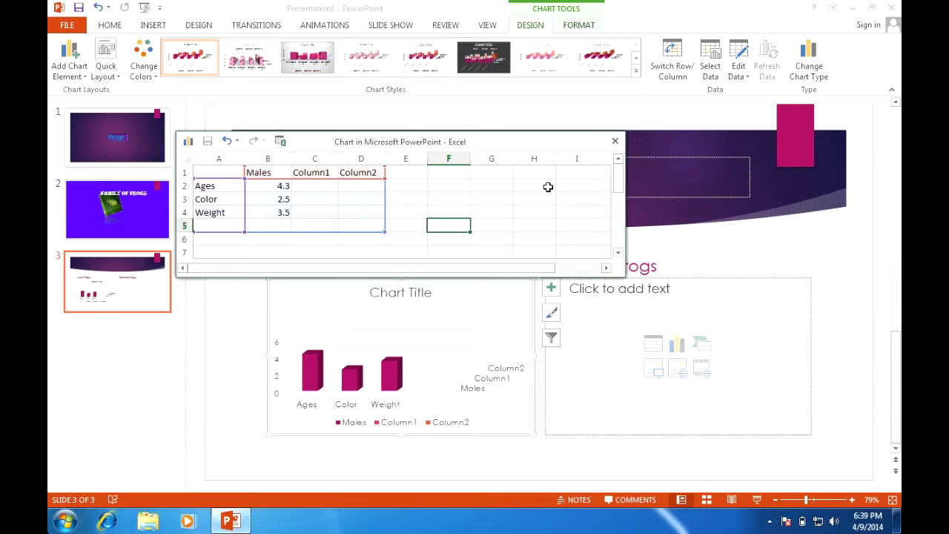
click(614, 140)
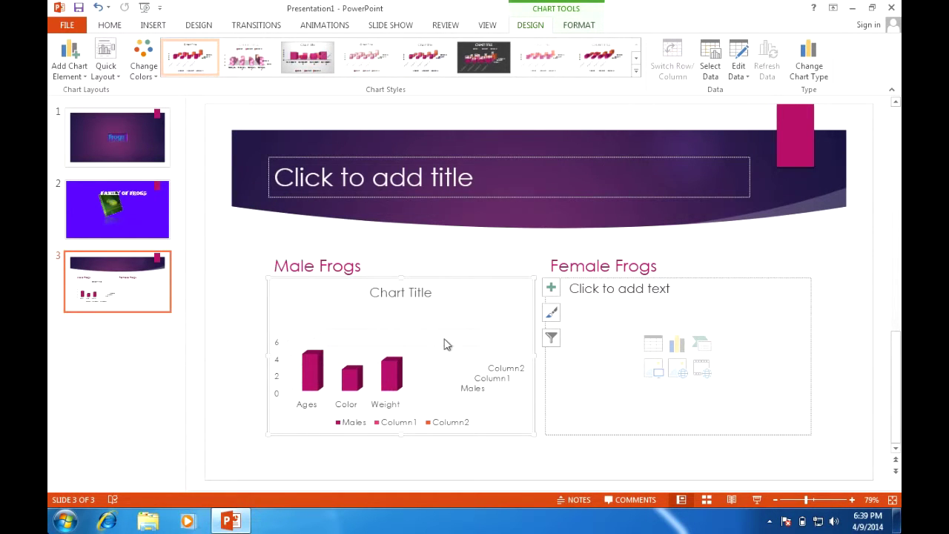
Delete the "Chart Title" text box from the column chart under "Male Frogs".
click(408, 293)
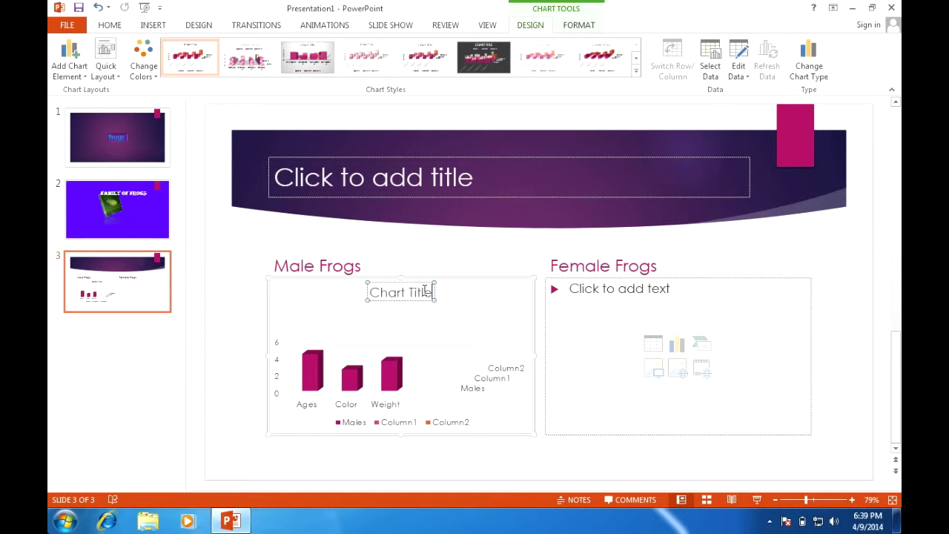
key(BackSpace)
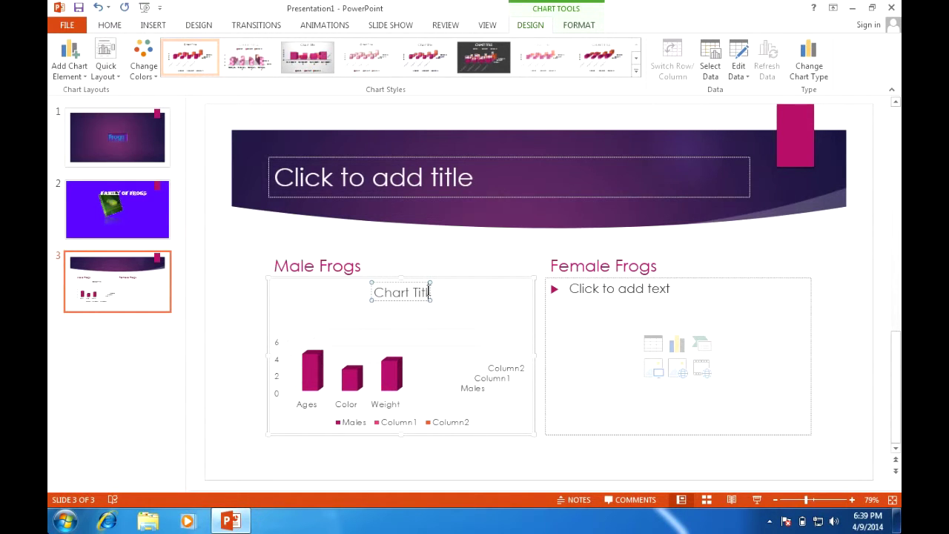
key(BackSpace)
key(Escape)
key(Delete)
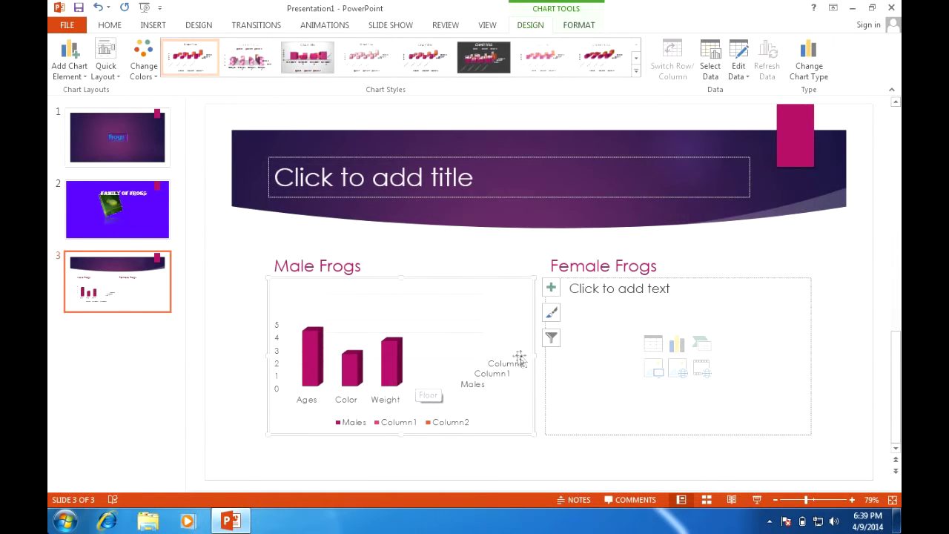
Insert a Pie chart into the content placeholder under "Female Frogs" and close its data sheet.
click(673, 343)
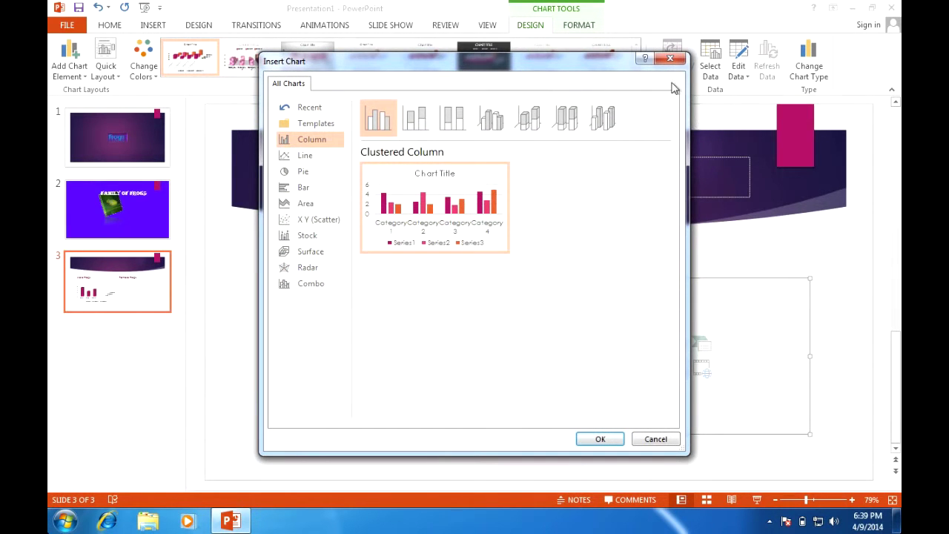
click(670, 57)
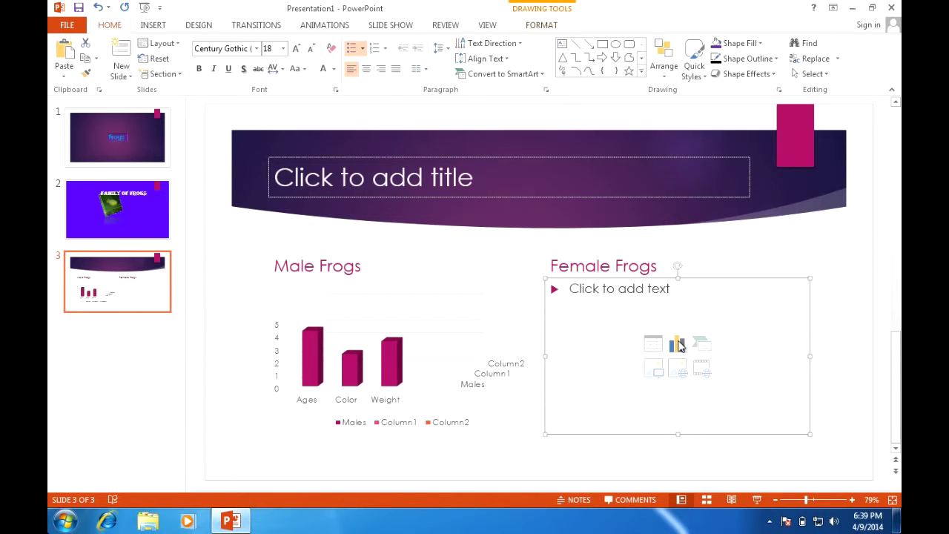
click(681, 344)
mouse_move(413, 231)
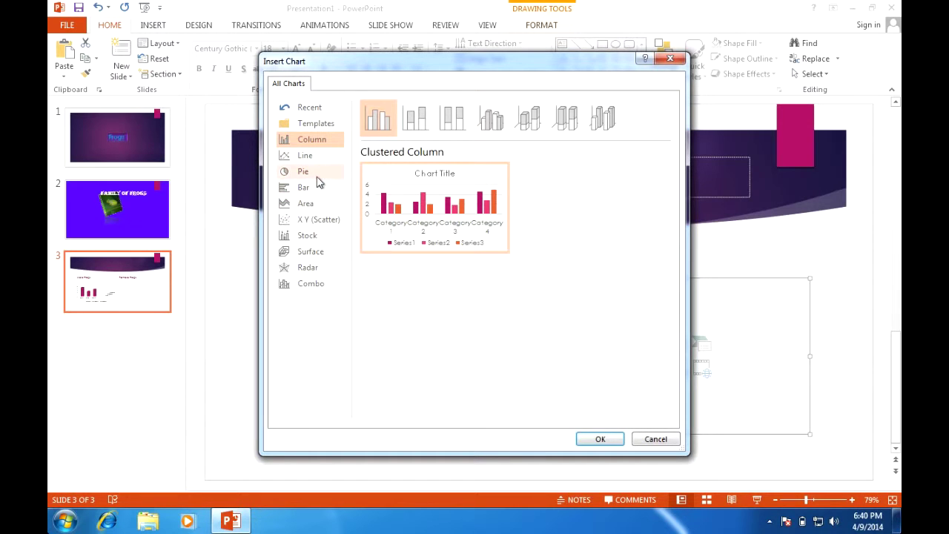
click(320, 171)
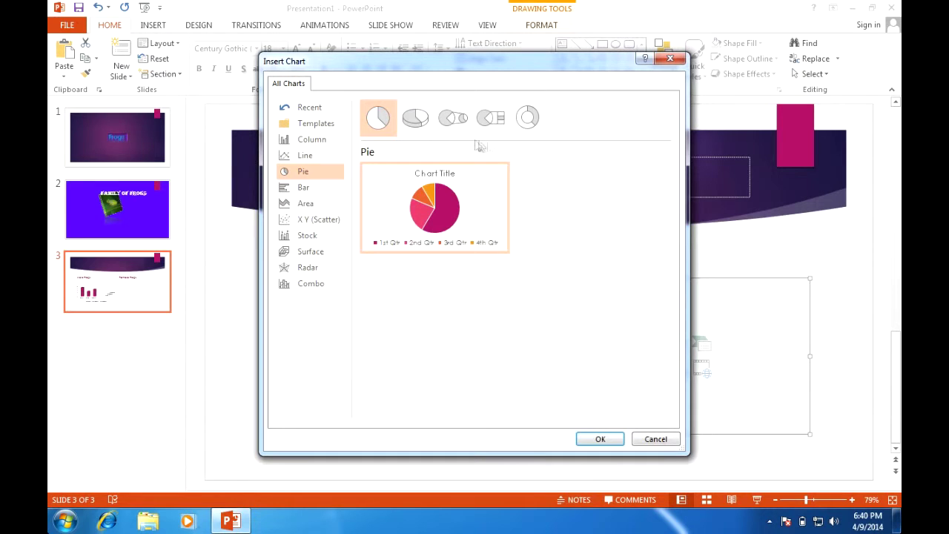
click(616, 441)
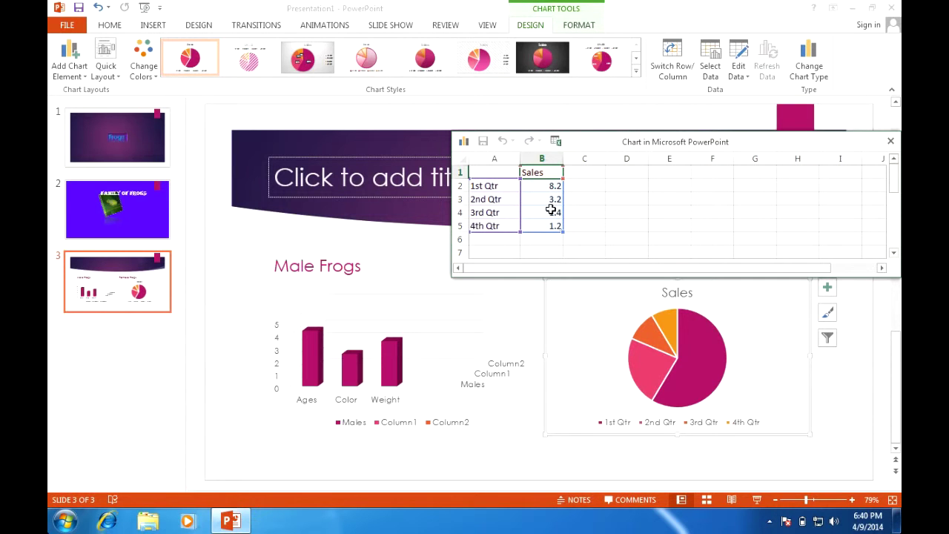
click(890, 142)
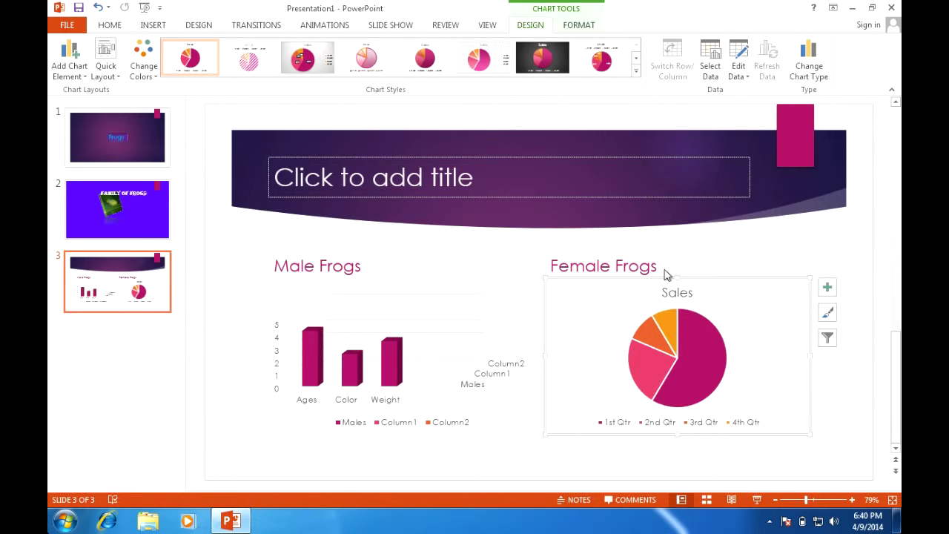
Delete the pie chart under "Female Frogs" from the comparison slide.
click(663, 270)
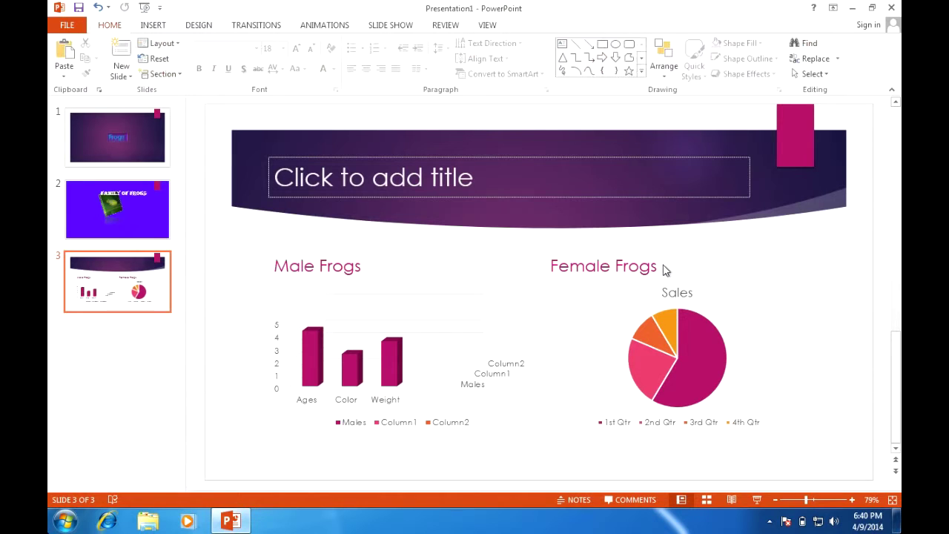
click(671, 330)
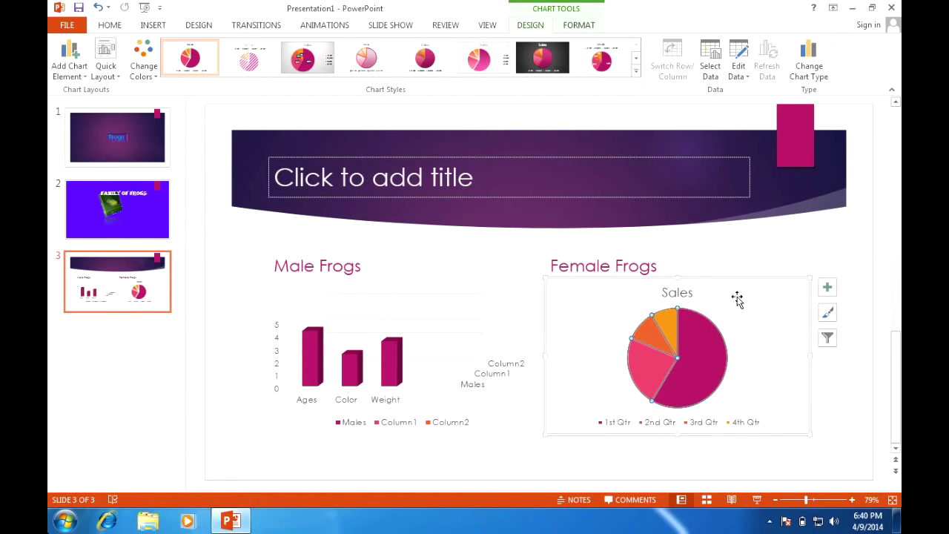
key(Delete)
key(Delete)
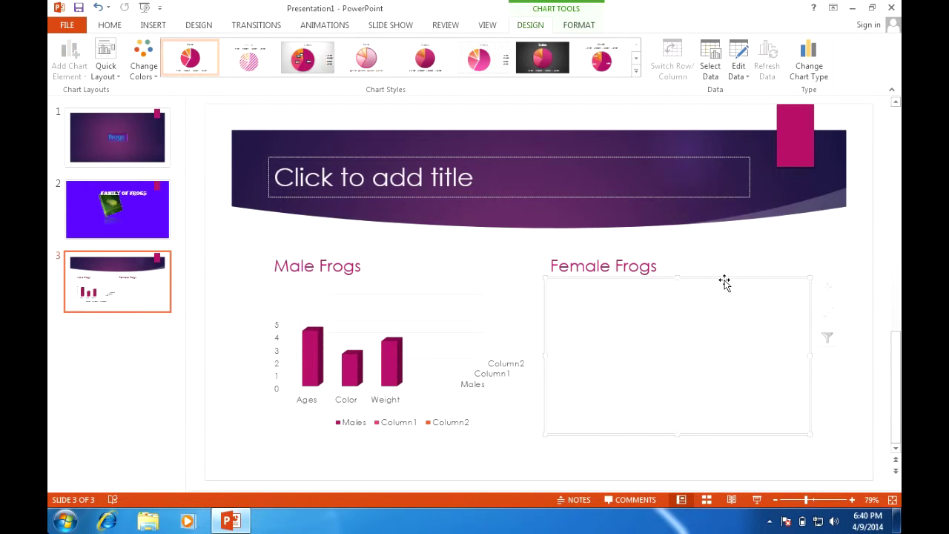
Preview the pie chart subtypes through Doughnut, and insert the plain Pie chart in the empty placeholder under "Female Frogs".
click(676, 346)
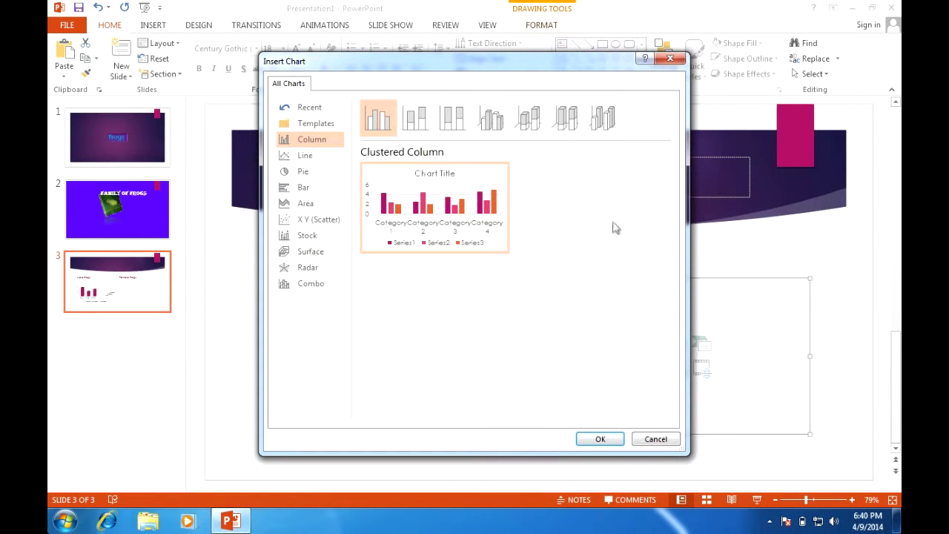
click(298, 173)
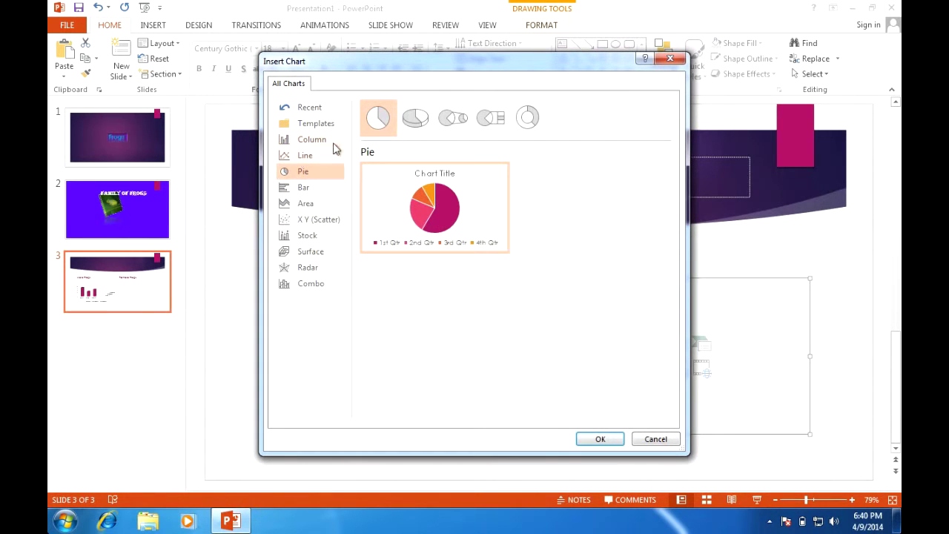
click(415, 120)
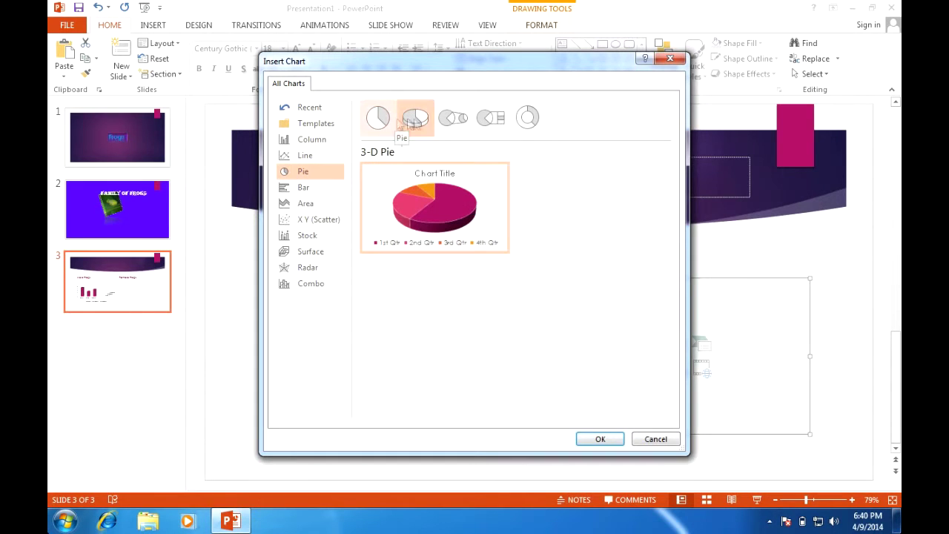
click(451, 119)
click(502, 120)
click(528, 118)
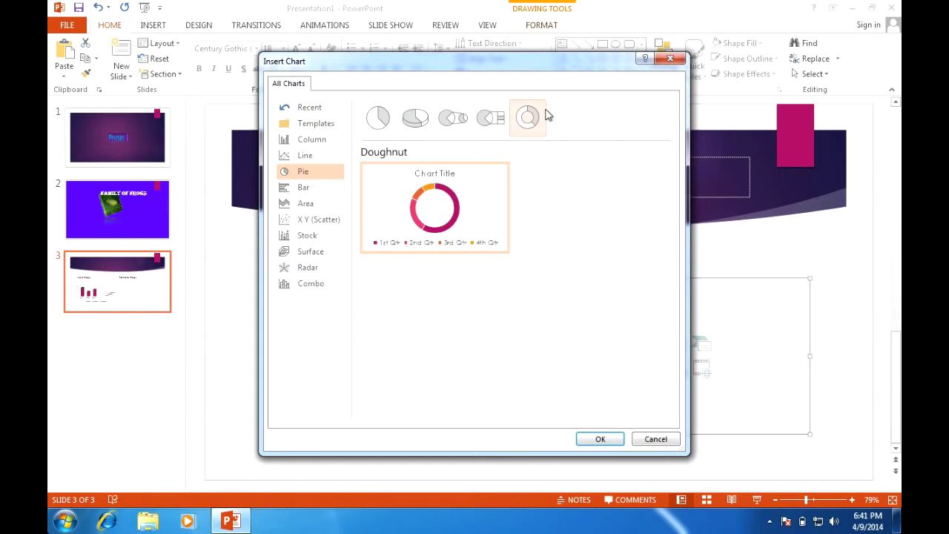
click(377, 120)
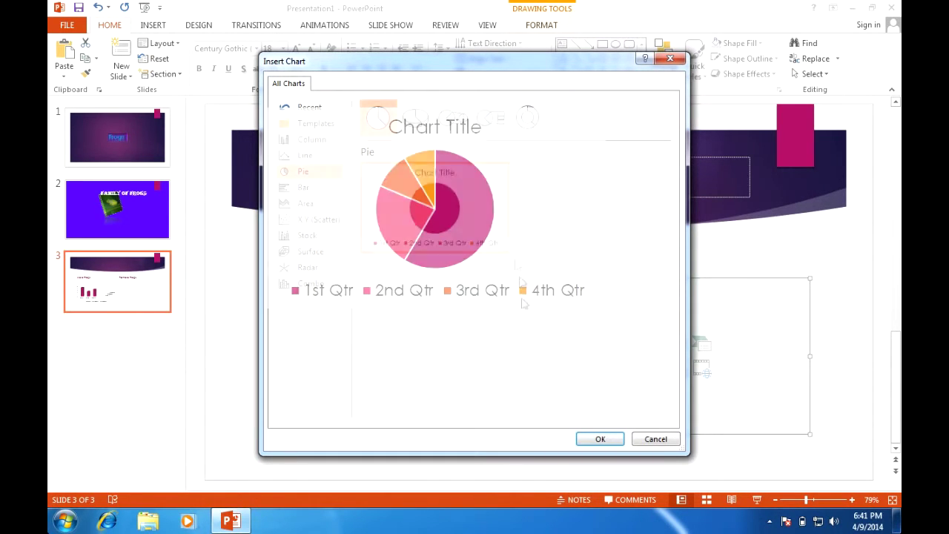
click(599, 438)
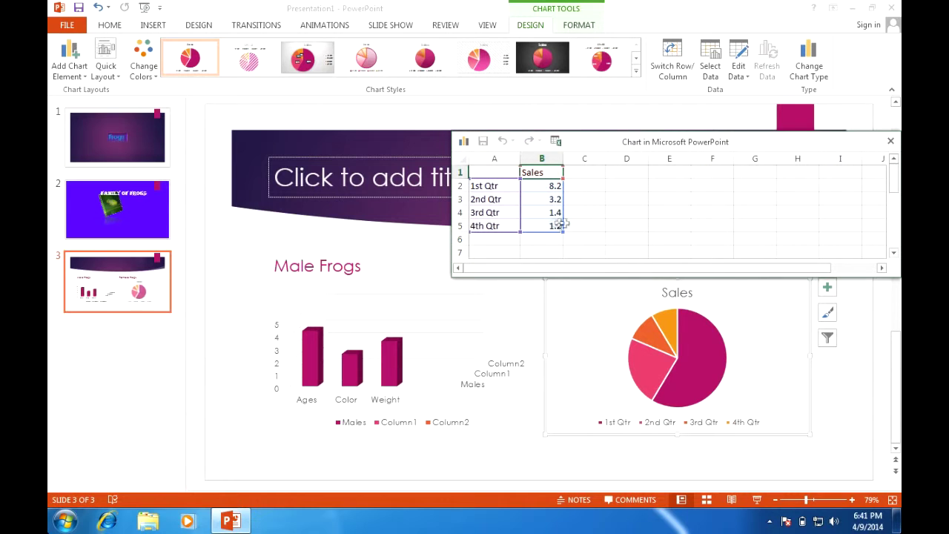
Set the pie chart's four quarter values to 100, 45, 82 and 200, and close the data sheet.
click(495, 186)
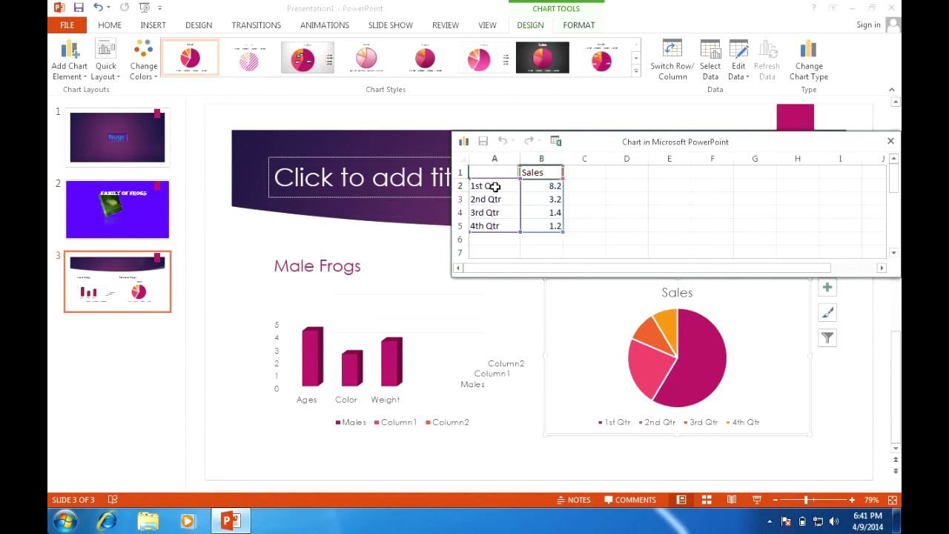
click(536, 186)
text(1)
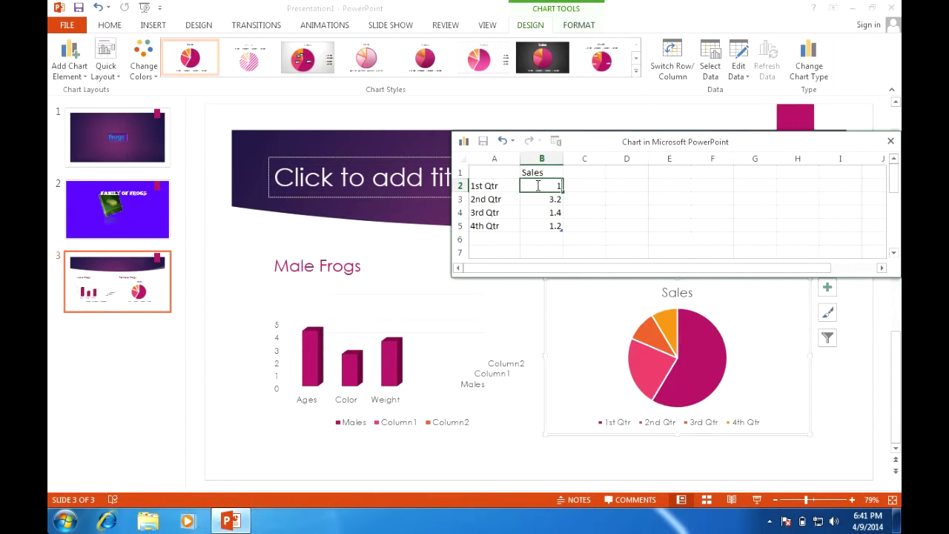
text(00)
click(527, 200)
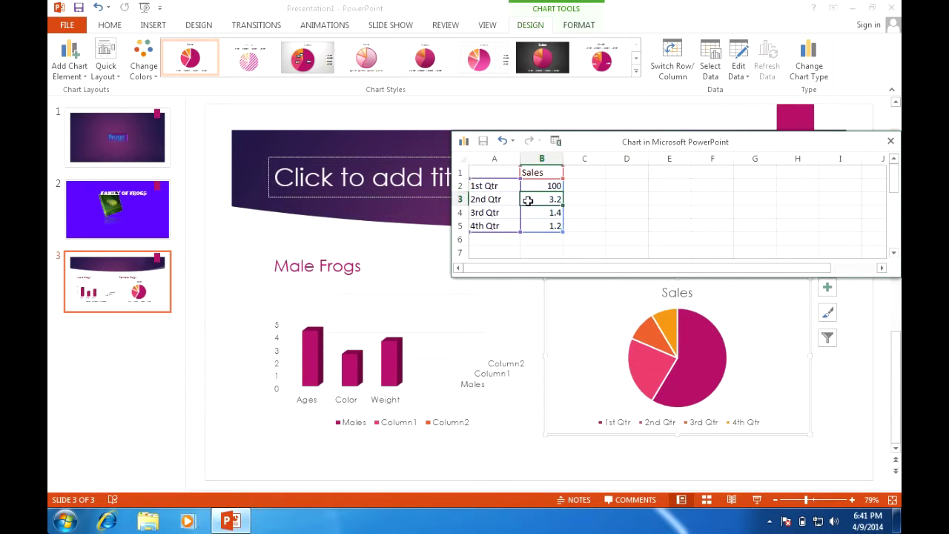
text(45)
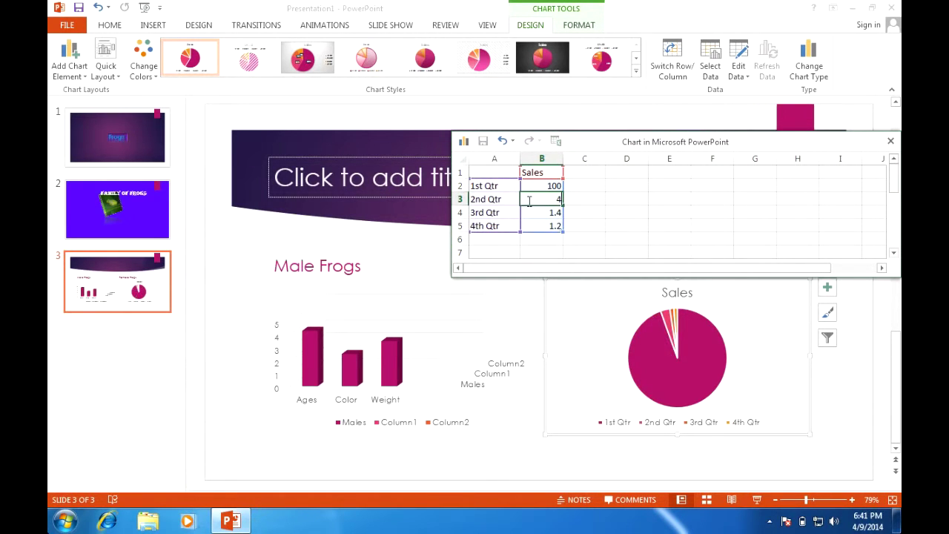
click(539, 212)
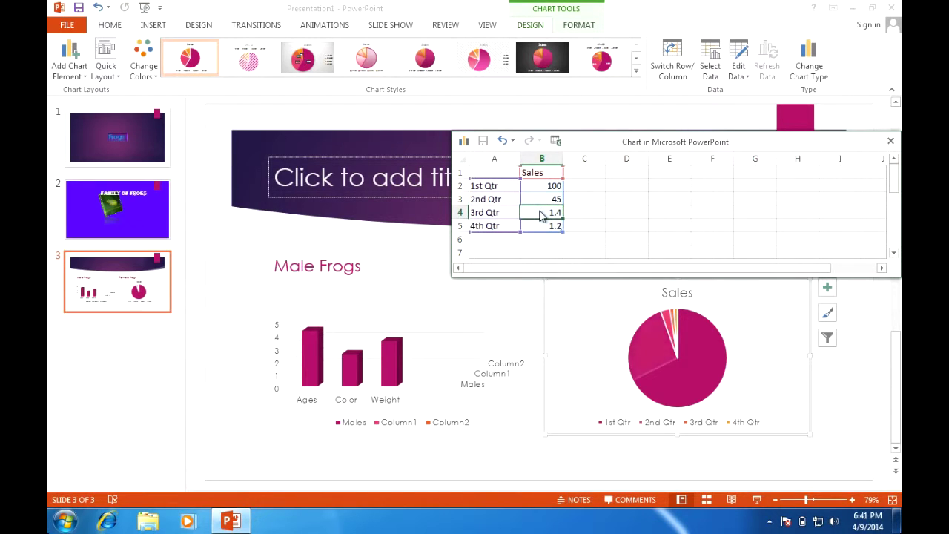
text(82)
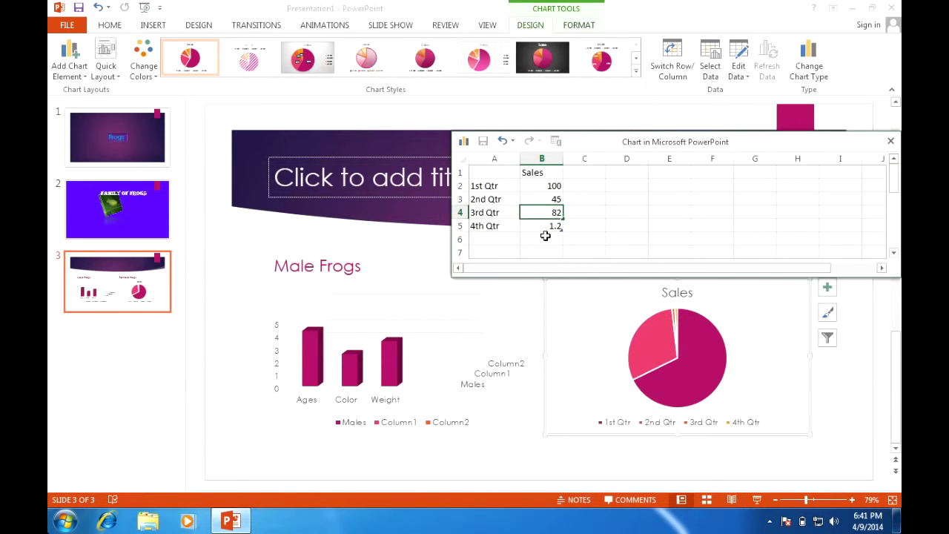
click(544, 228)
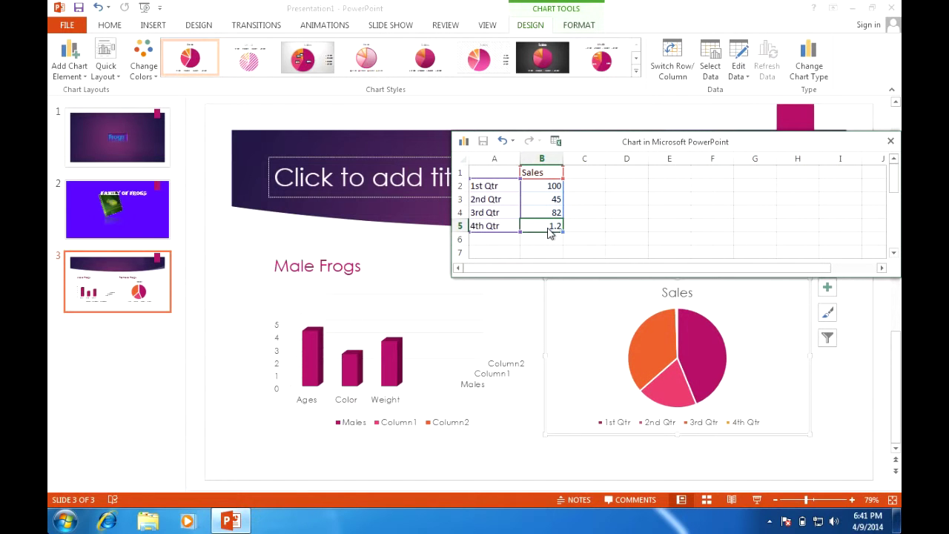
text(100)
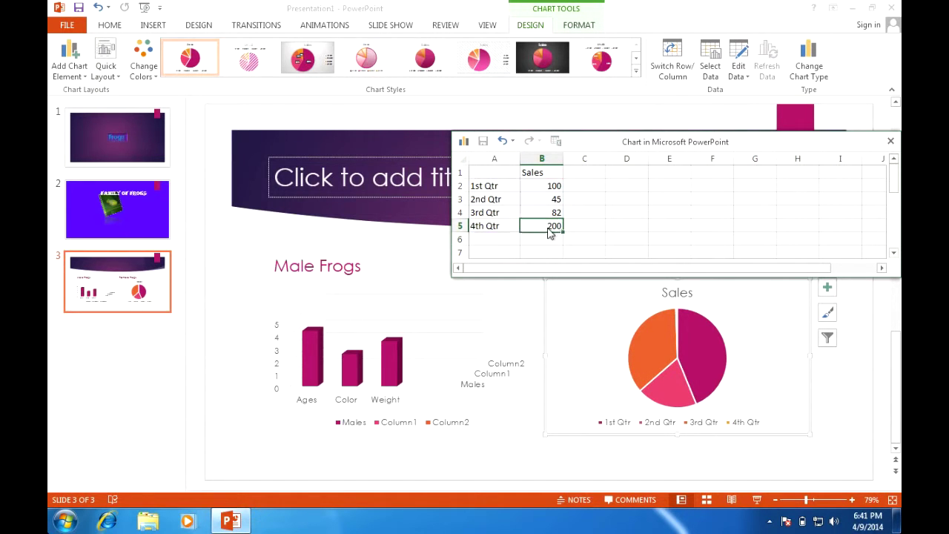
key(Return)
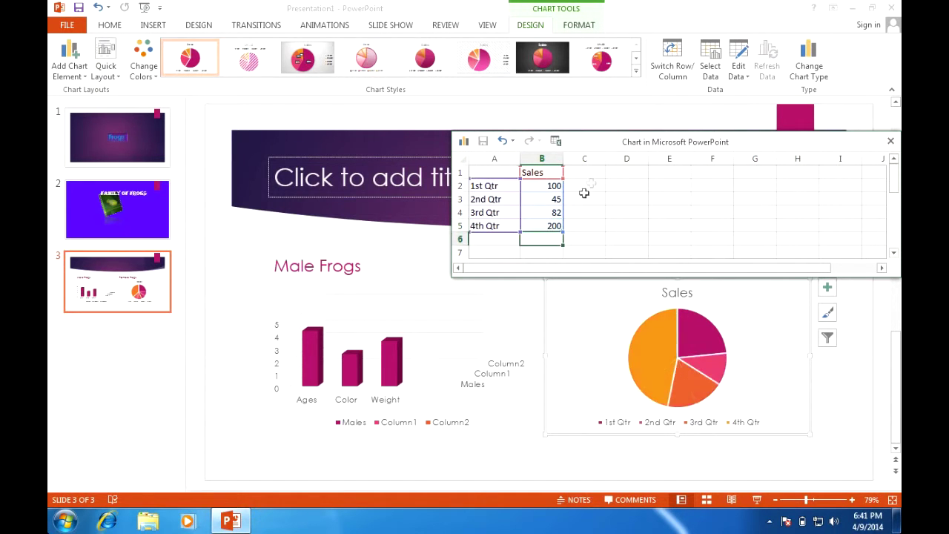
click(890, 143)
Extend the heading above the pie chart to read "Female Frogs Sales".
click(672, 267)
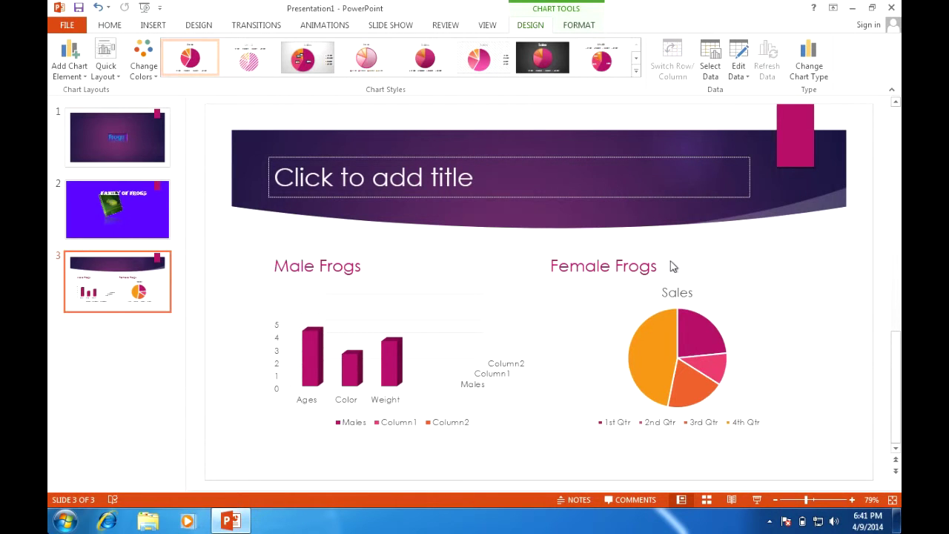
click(656, 269)
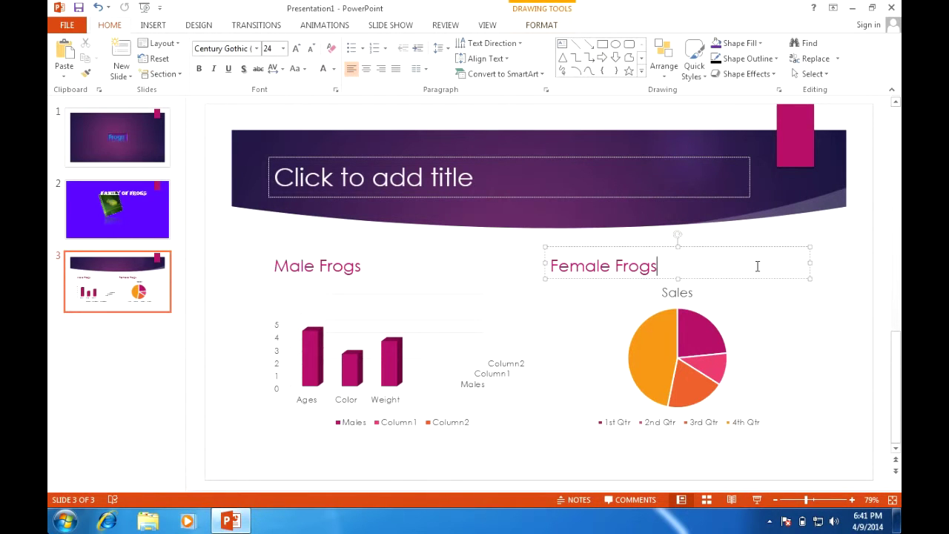
text(Sl)
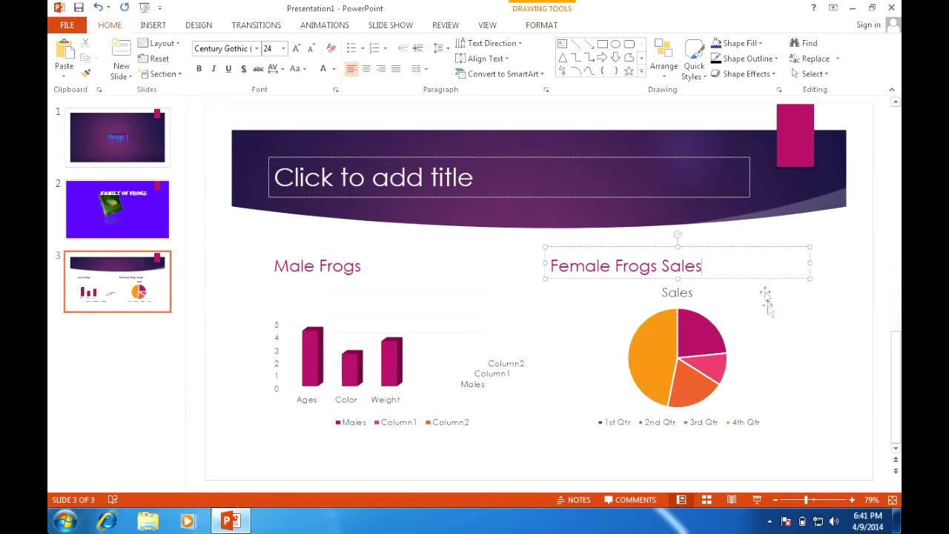
Browse the formatting options and chart styles available for the pie chart.
click(776, 333)
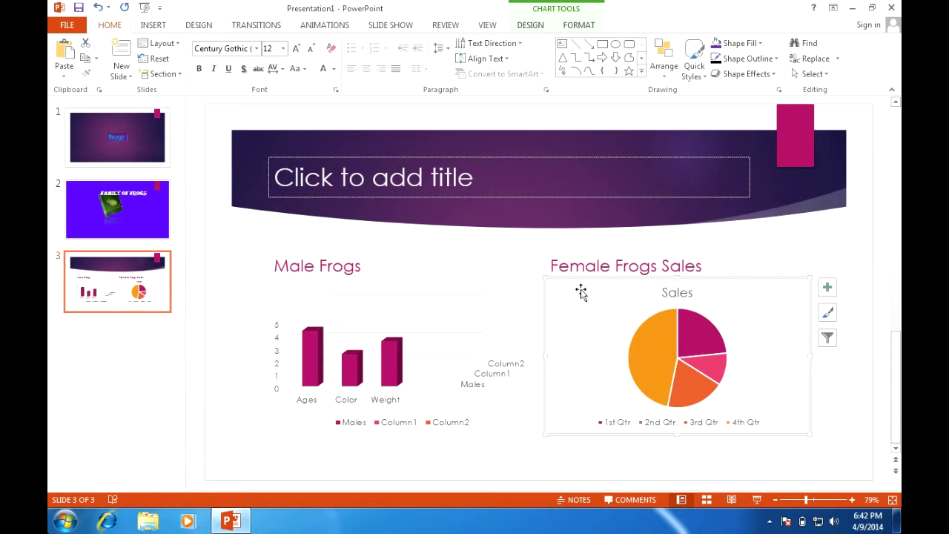
click(665, 347)
click(738, 283)
click(586, 27)
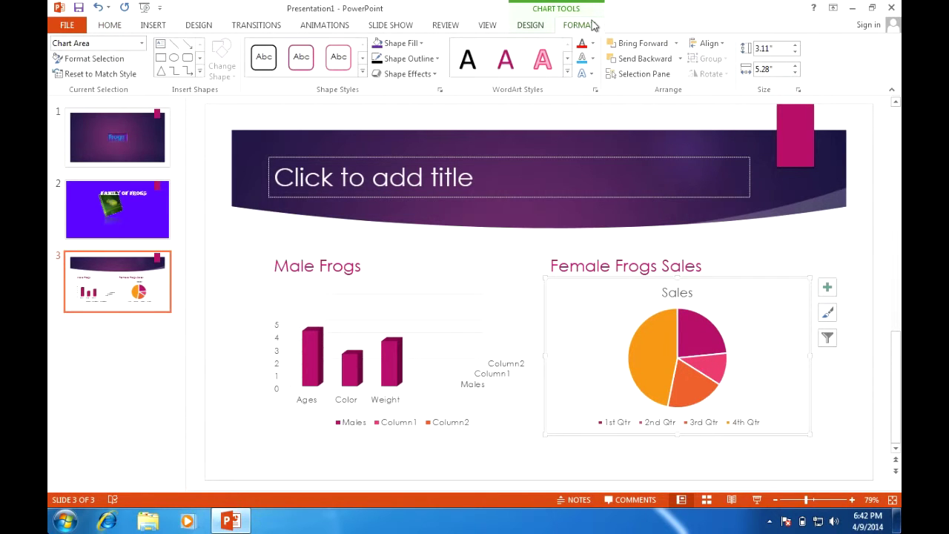
click(530, 25)
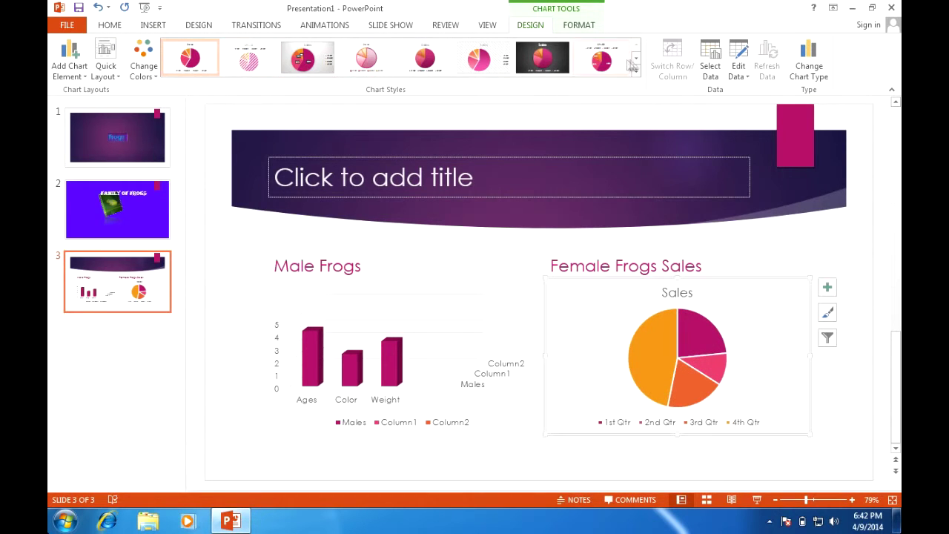
click(634, 60)
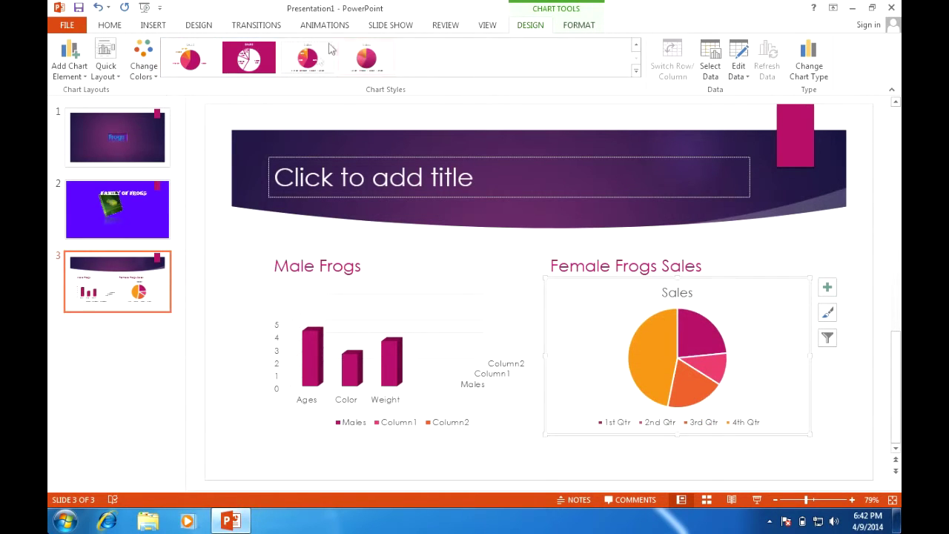
click(635, 47)
Give the pie chart's title and legend text a dark fill and a light blue outline.
click(591, 25)
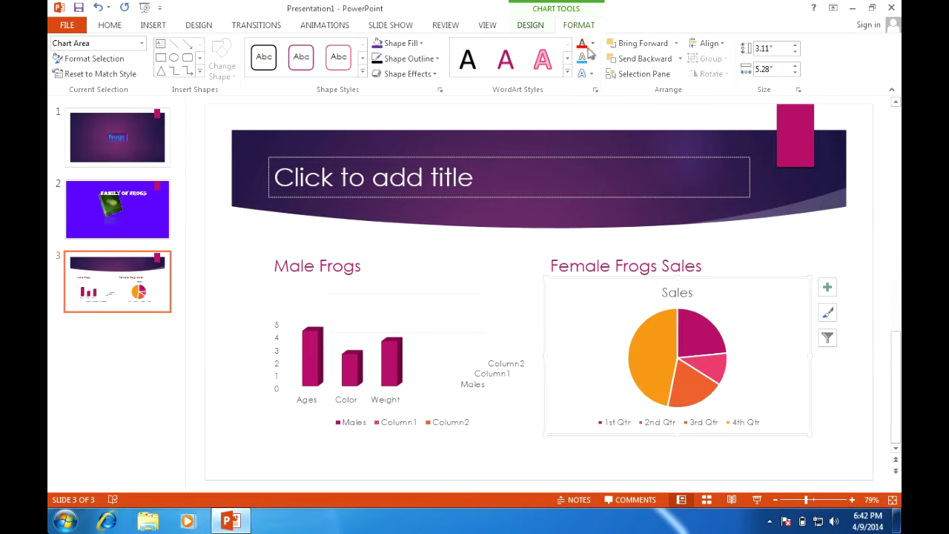
click(593, 46)
click(594, 99)
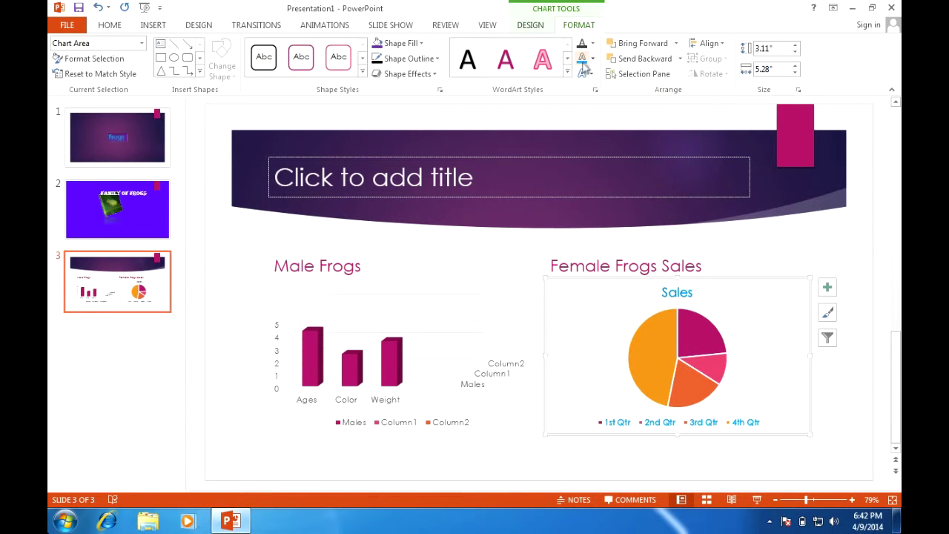
click(586, 74)
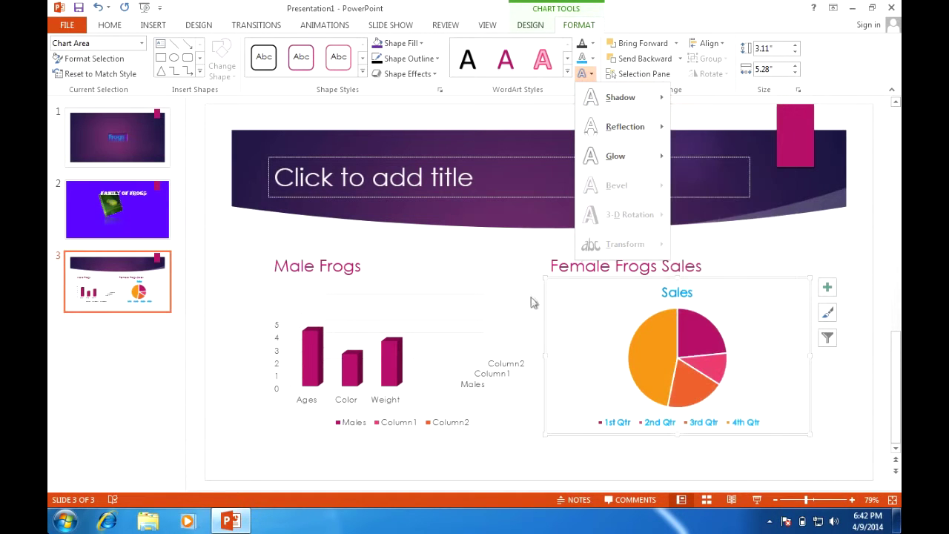
click(417, 86)
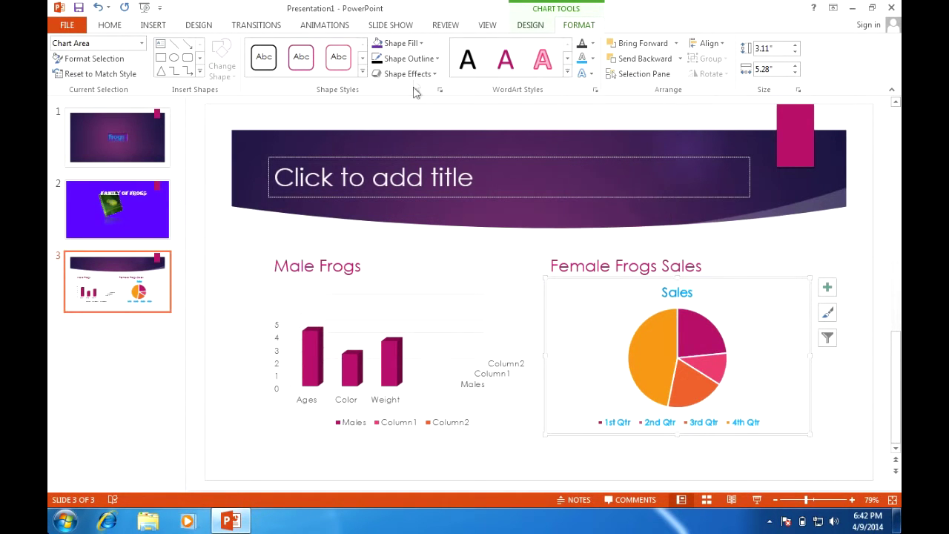
Apply a dark outline and a shadow effect to the pie chart's chart area.
click(436, 59)
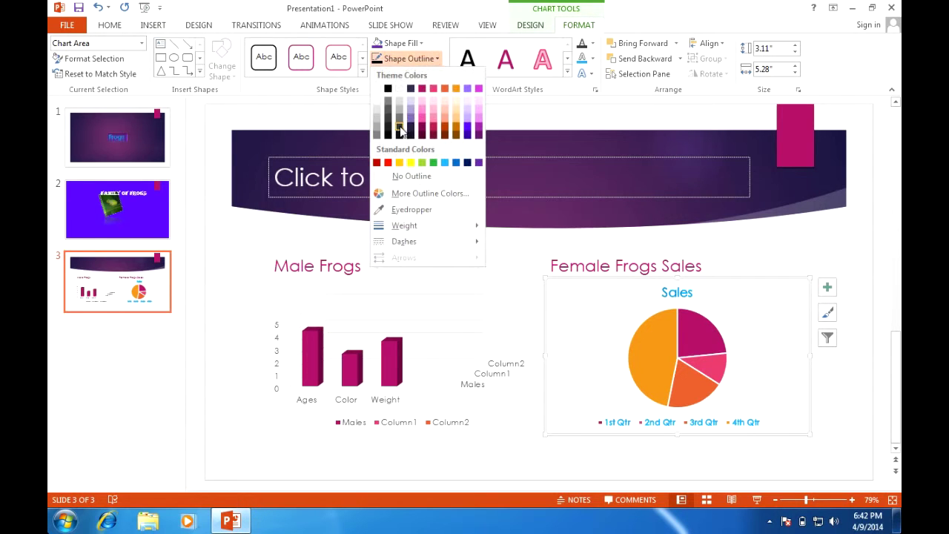
click(401, 127)
click(422, 75)
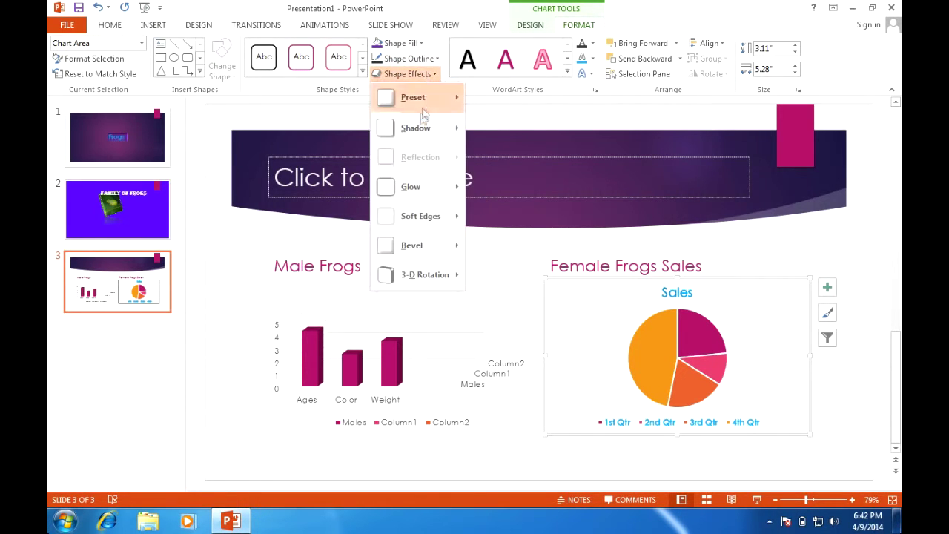
mouse_move(422, 128)
click(522, 199)
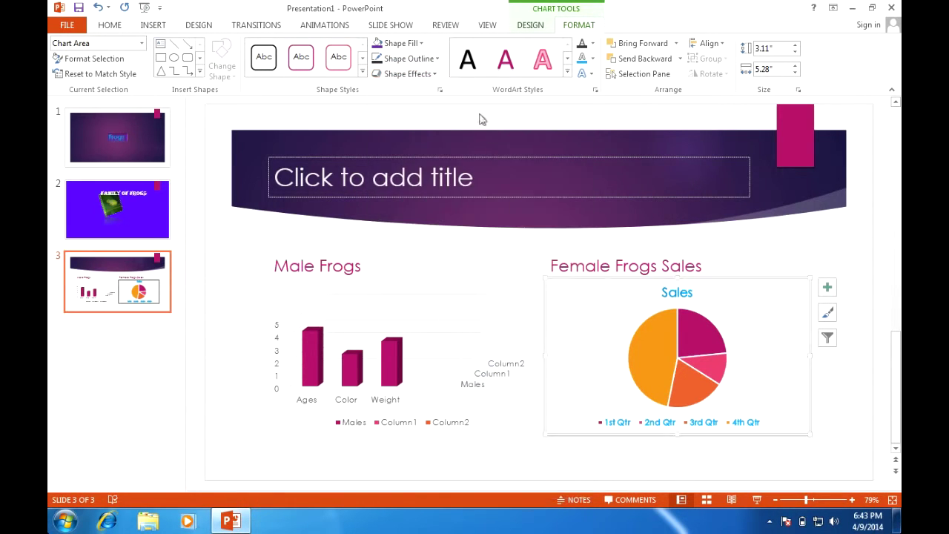
Fill the pie chart's background with a near-black theme color.
click(420, 44)
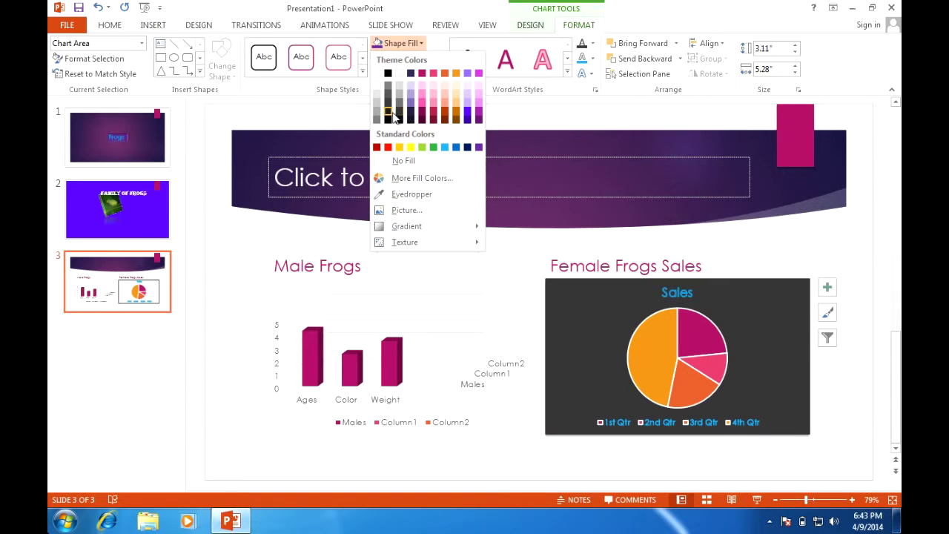
click(398, 113)
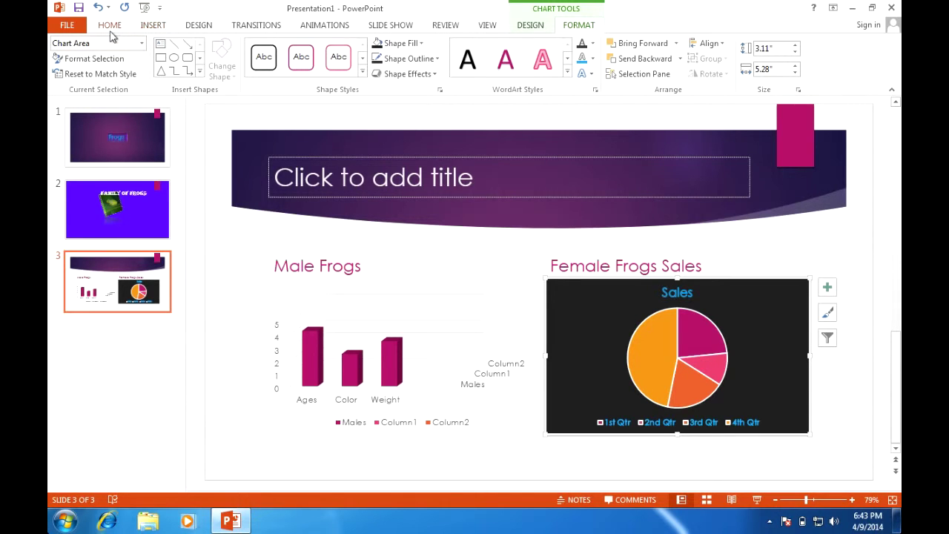
click(109, 31)
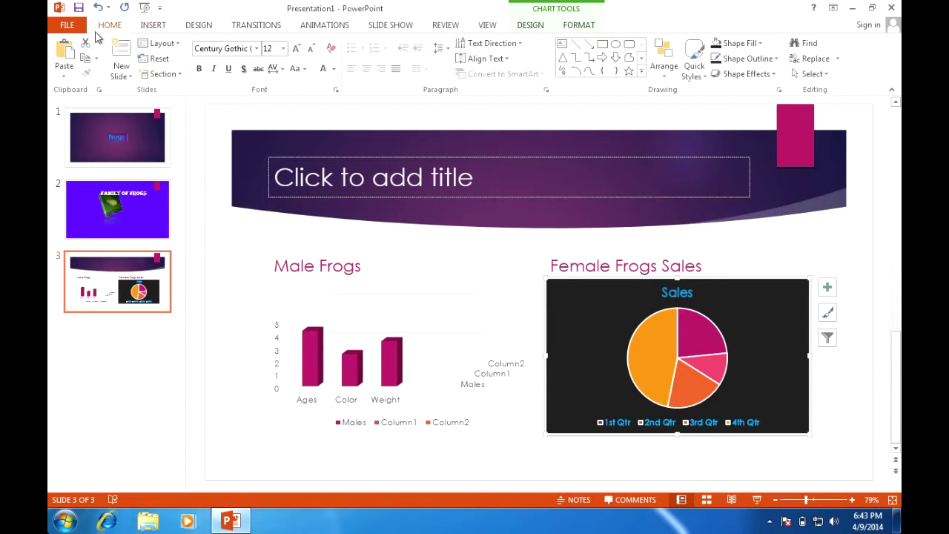
click(131, 77)
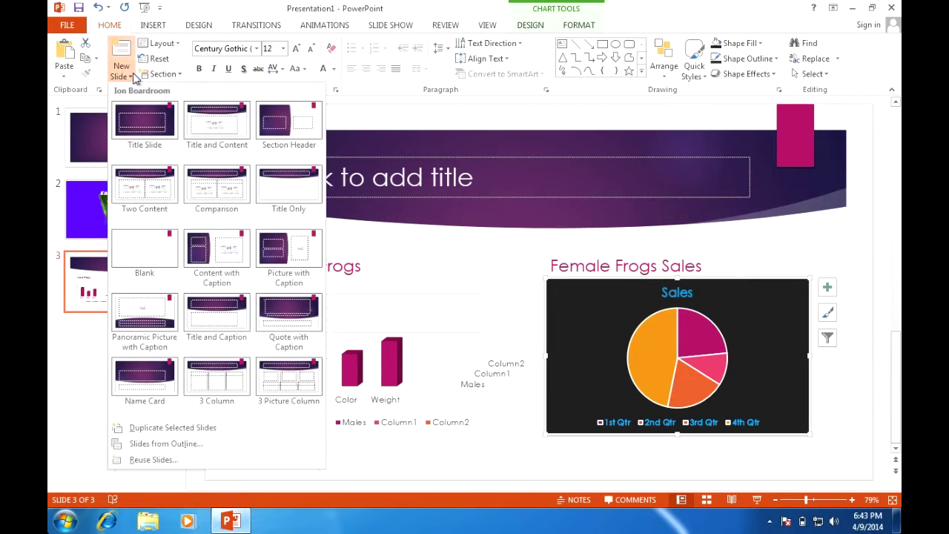
click(51, 338)
Apply the Swivel animation to the "Frogs" title box on slide 1.
click(131, 148)
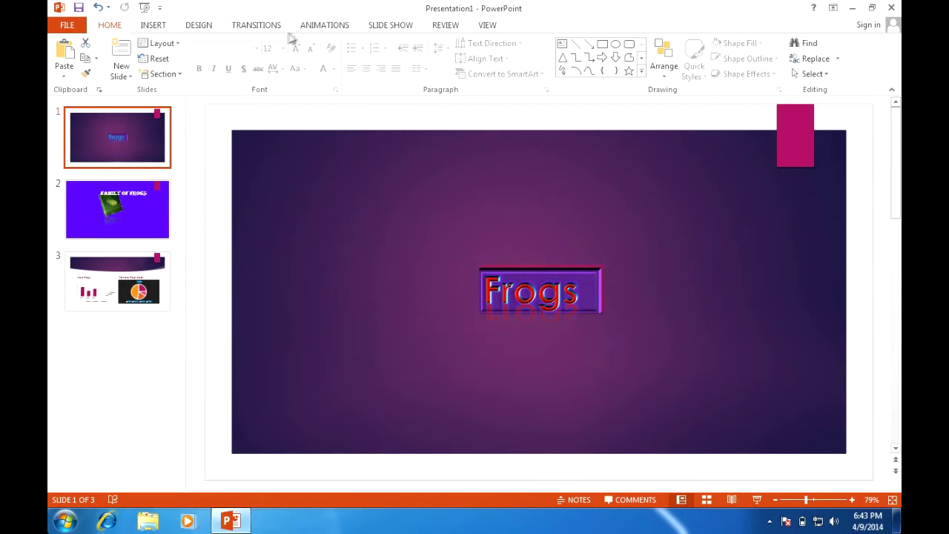
click(323, 25)
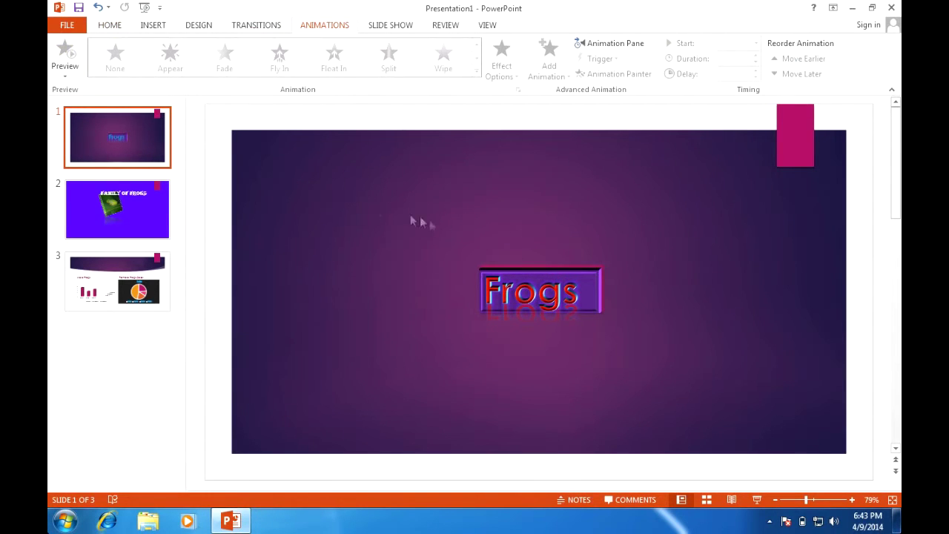
click(541, 273)
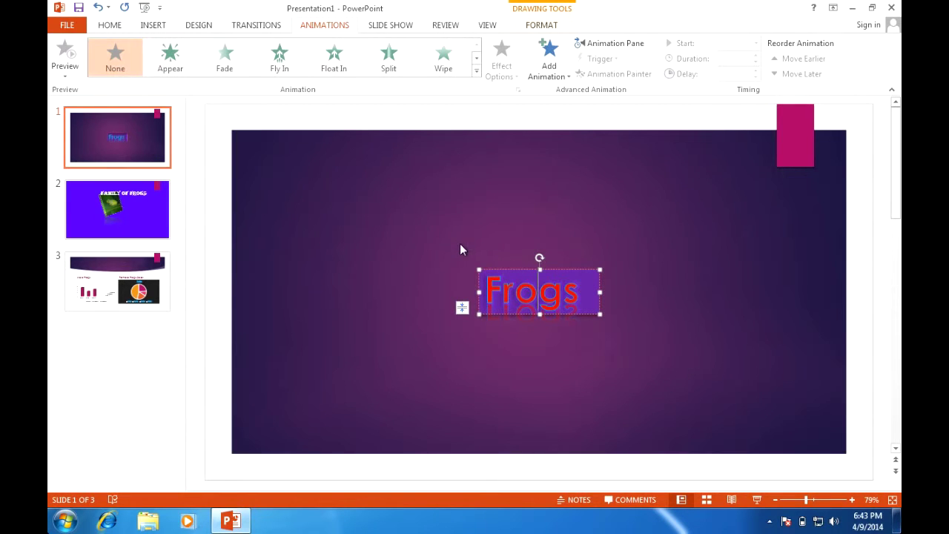
click(477, 57)
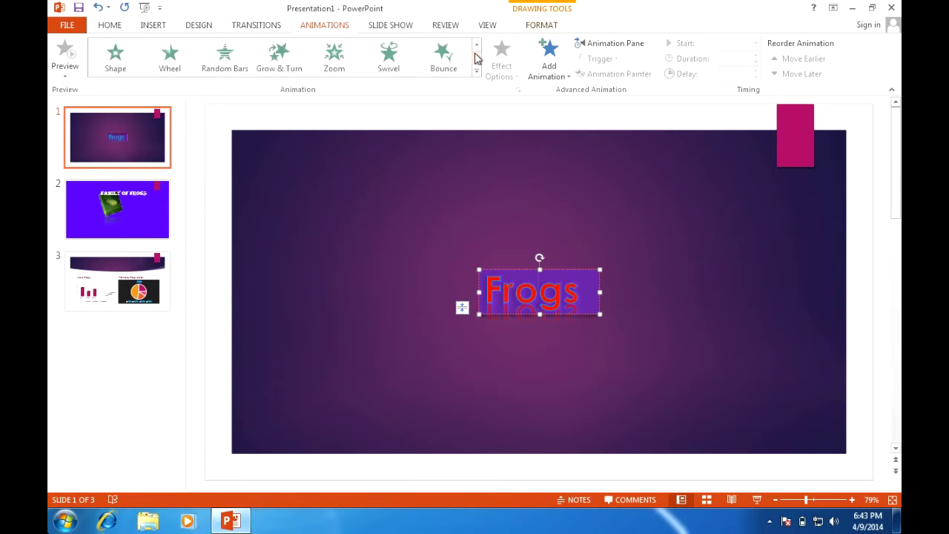
click(477, 58)
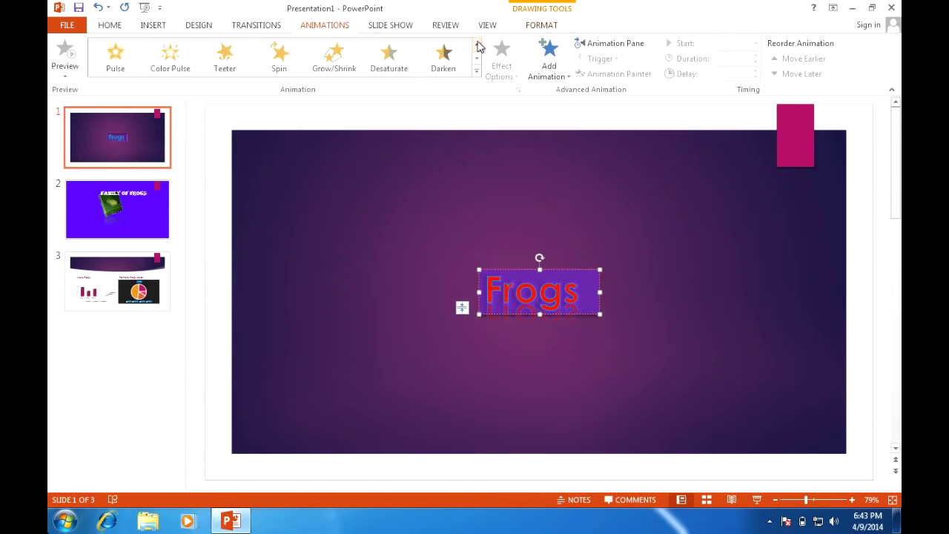
click(477, 44)
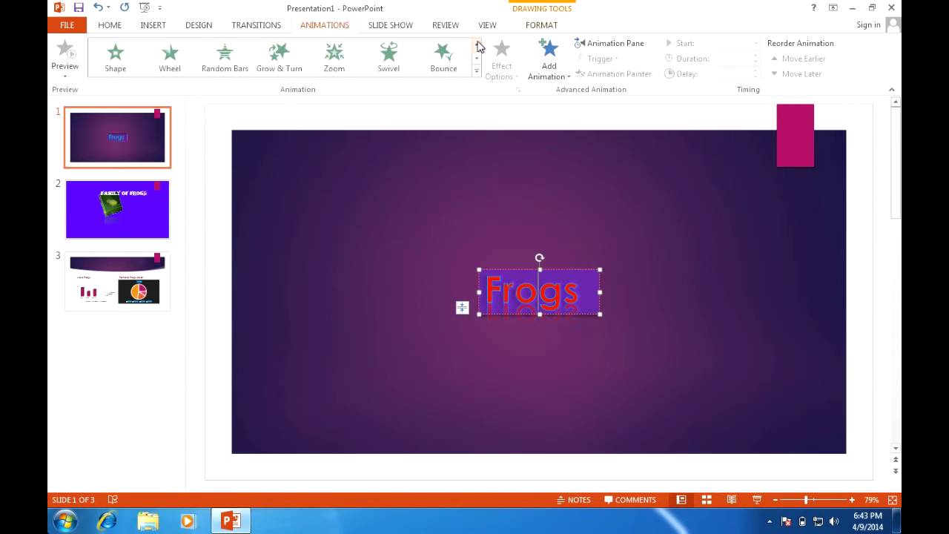
click(369, 67)
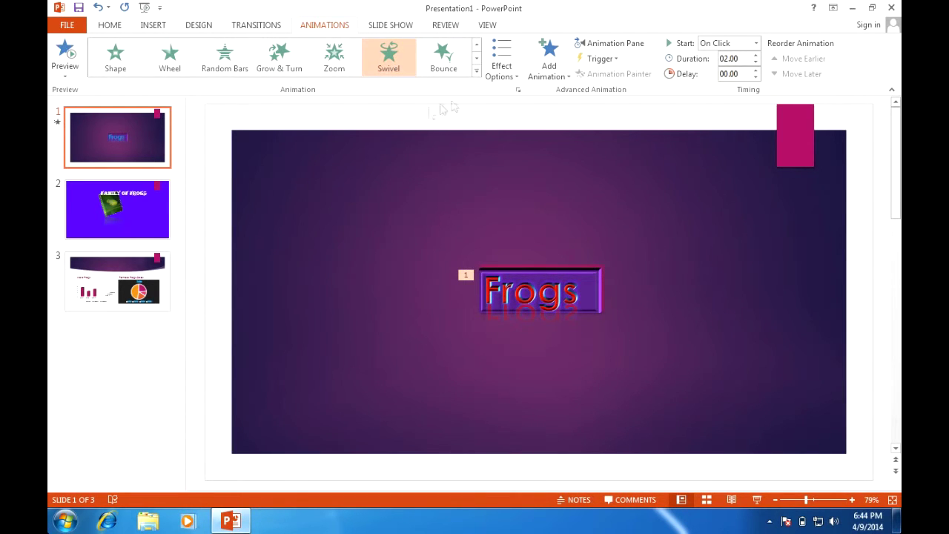
Set the duration of the "Frogs" title's Swivel animation to 0.75 seconds and preview it.
click(741, 61)
text(.75)
key(Return)
click(57, 65)
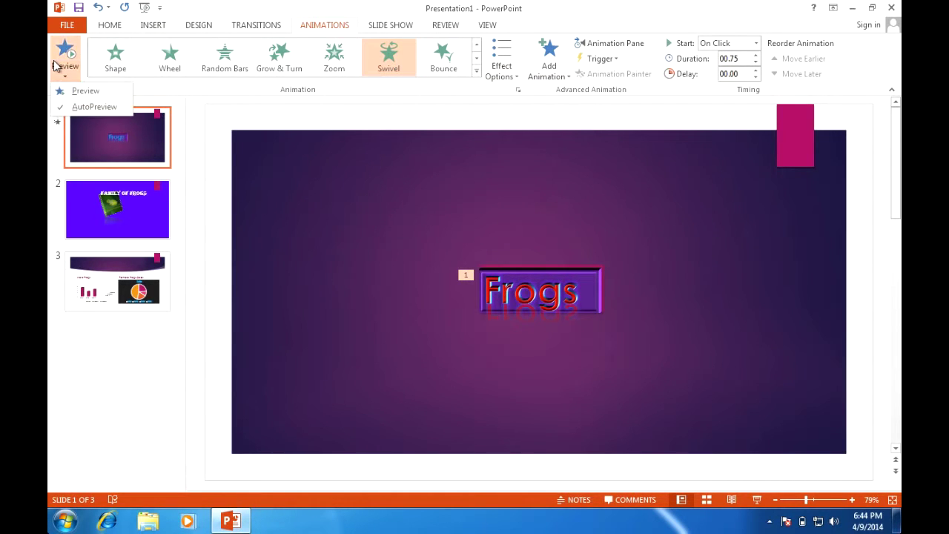
click(97, 95)
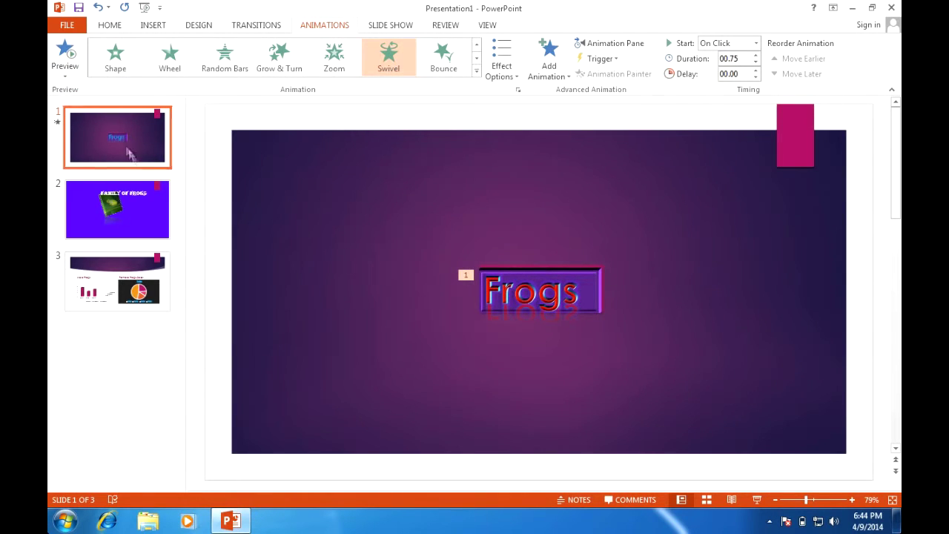
drag(131, 153, 192, 122)
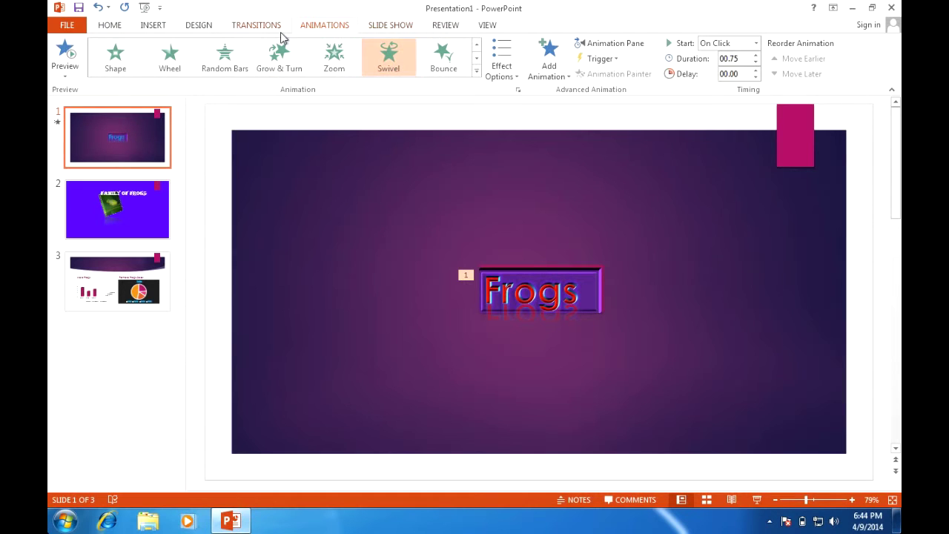
Apply the Curtains transition to slide 1.
click(256, 27)
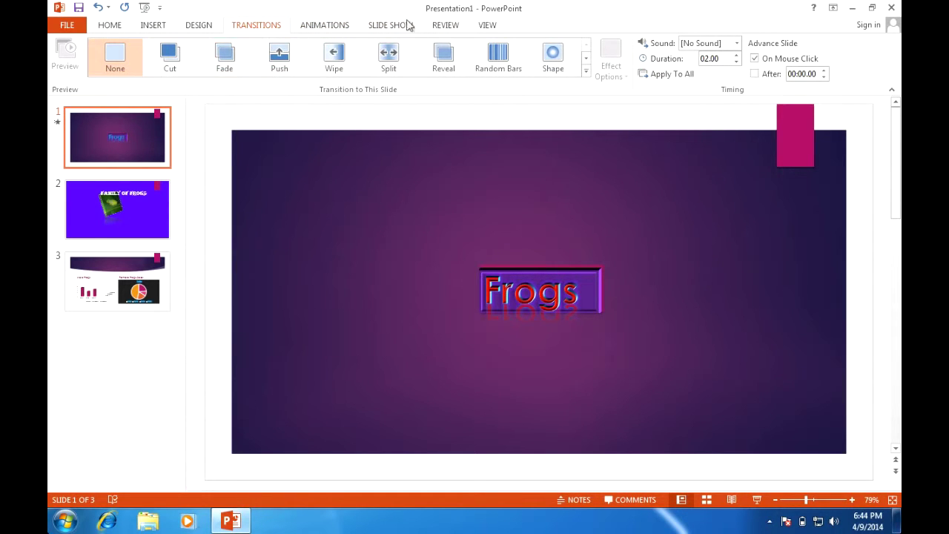
click(585, 73)
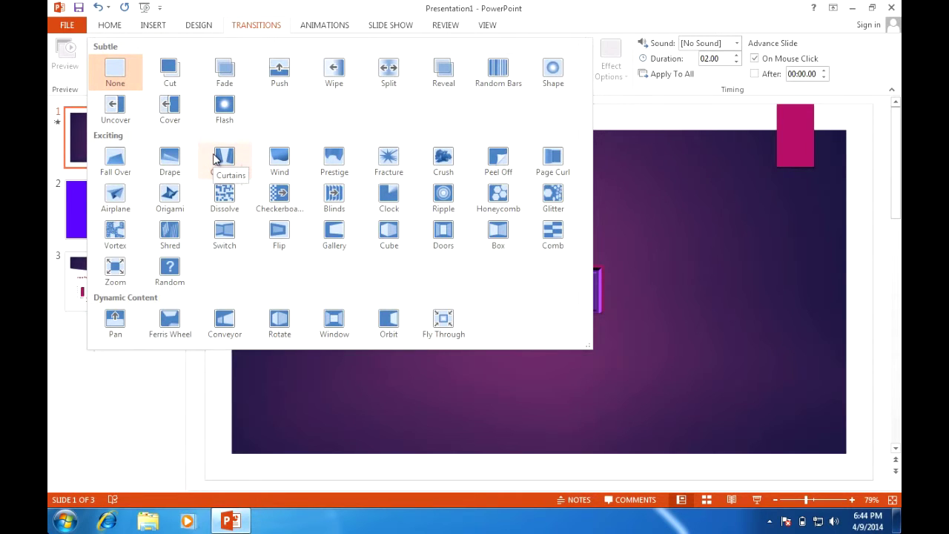
click(215, 158)
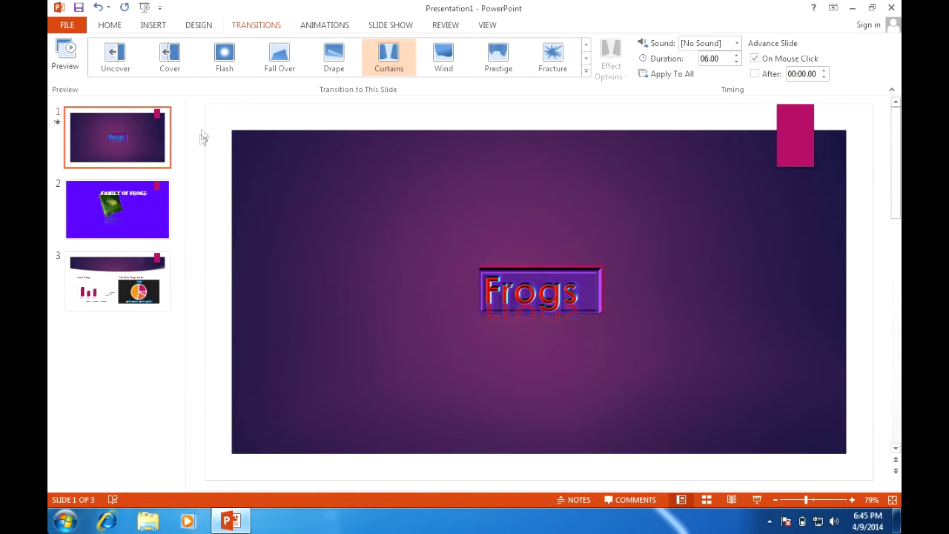
Apply the Fracture transition to slide 2.
click(163, 224)
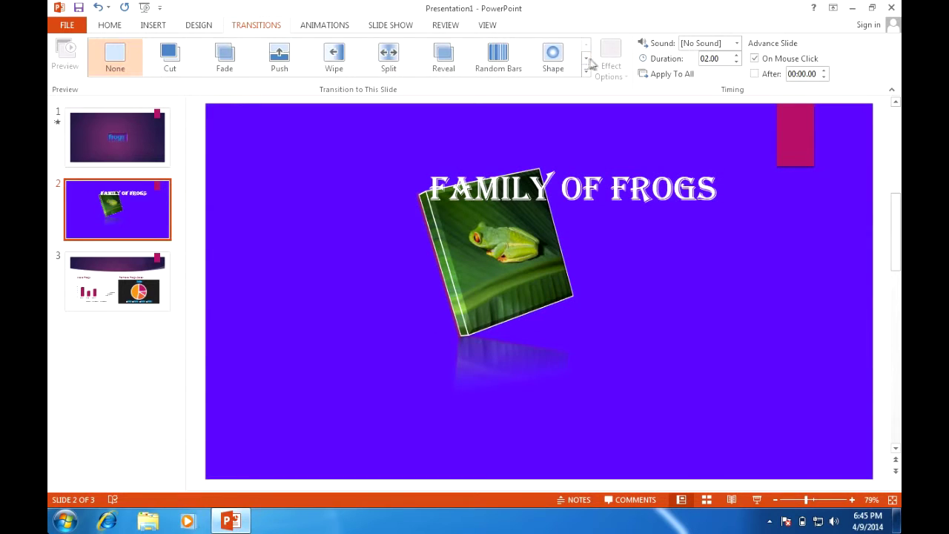
click(585, 58)
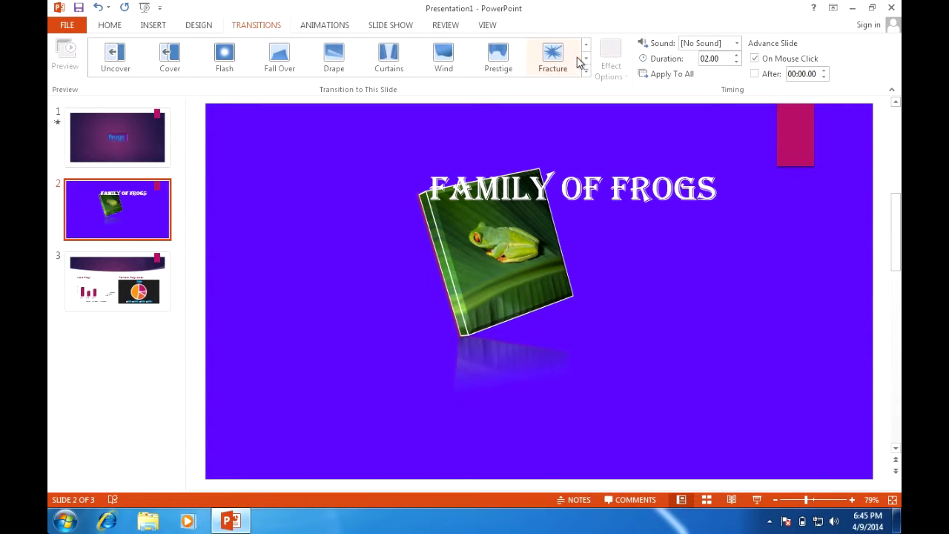
click(564, 59)
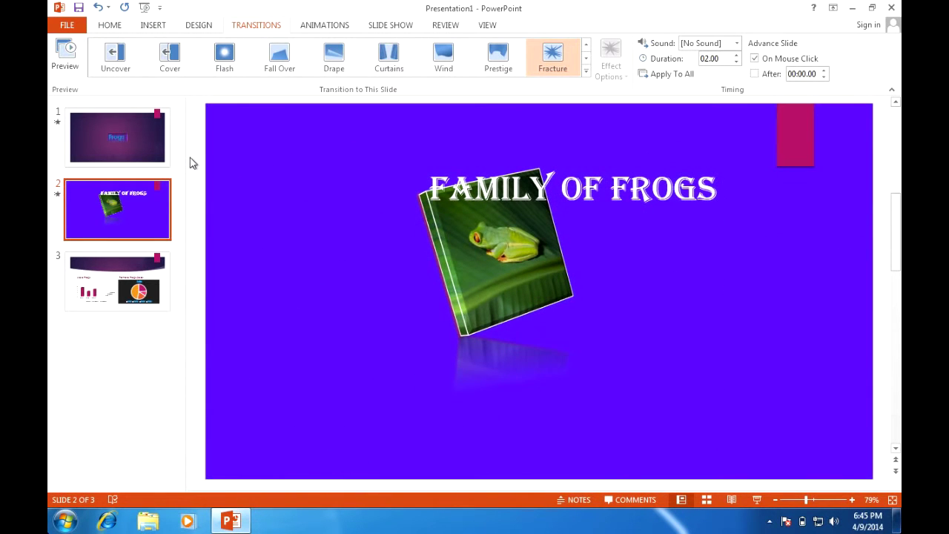
Apply the Pulse animation to the "Family of Frogs" title on slide 2 and preview it.
click(529, 189)
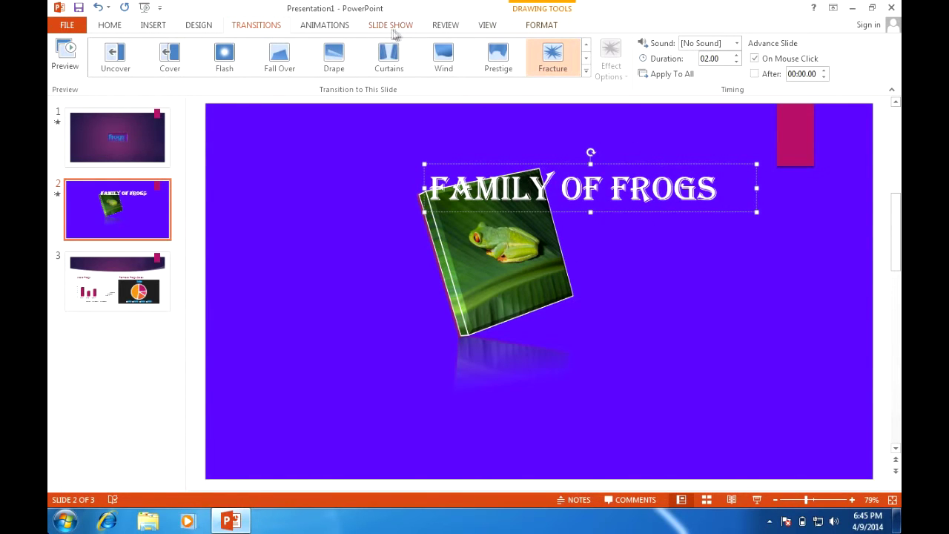
click(345, 30)
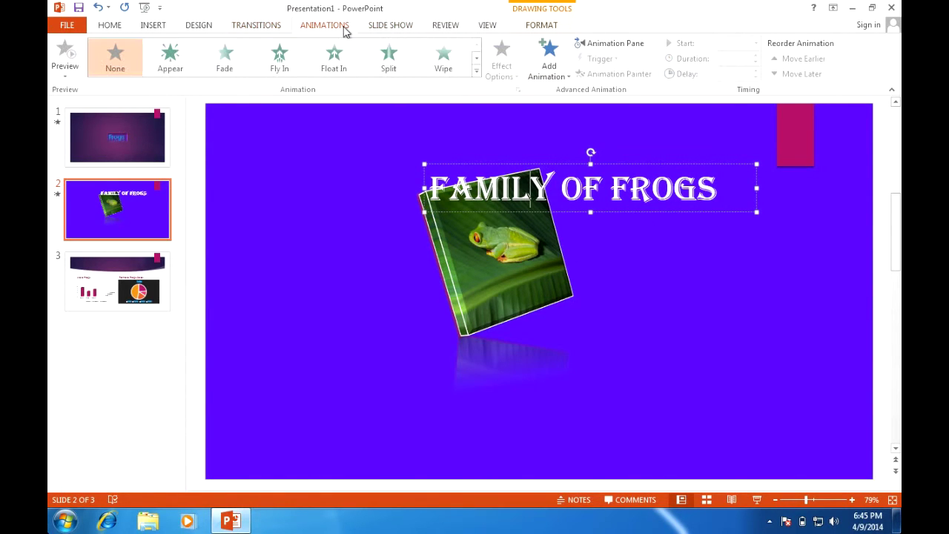
click(477, 60)
click(477, 60)
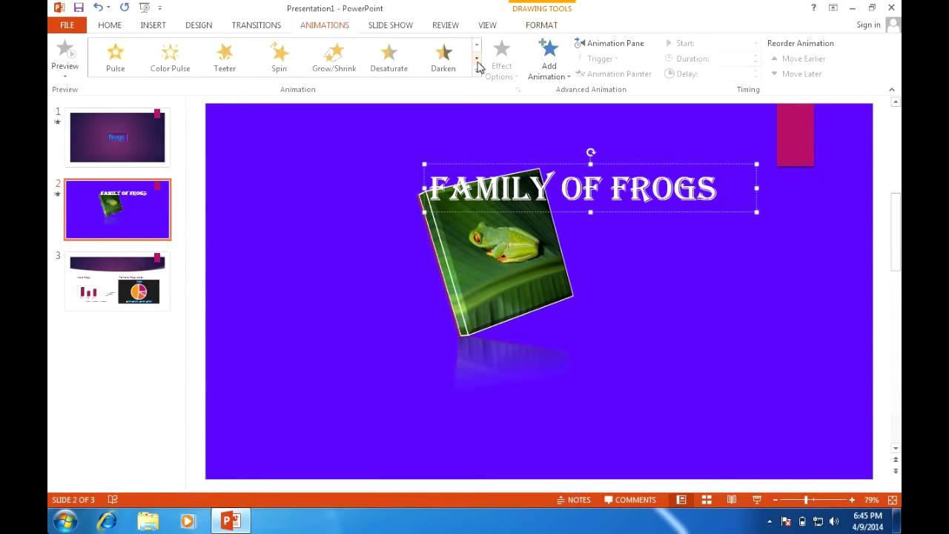
click(115, 58)
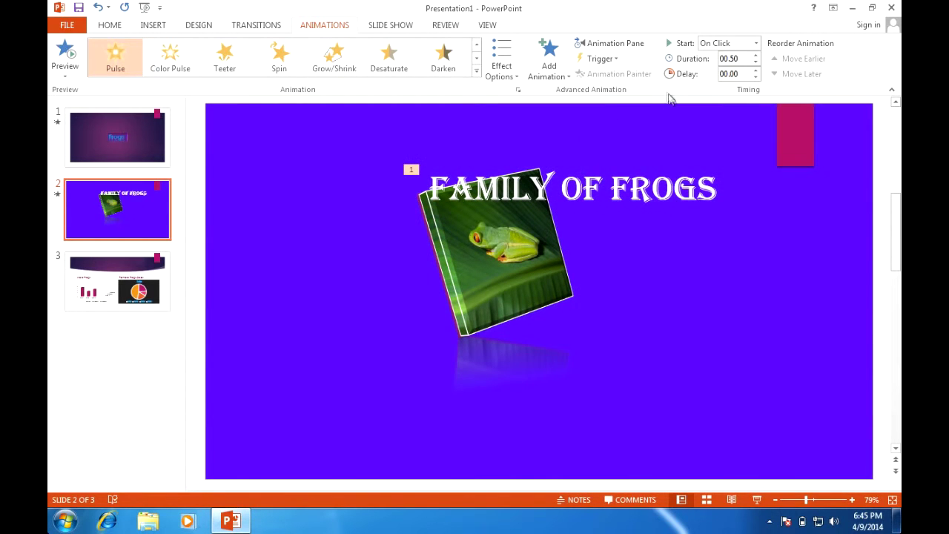
double_click(734, 60)
key(BackSpace)
click(65, 71)
click(78, 92)
Apply the Fly In animation to the frog picture on slide 2.
click(454, 237)
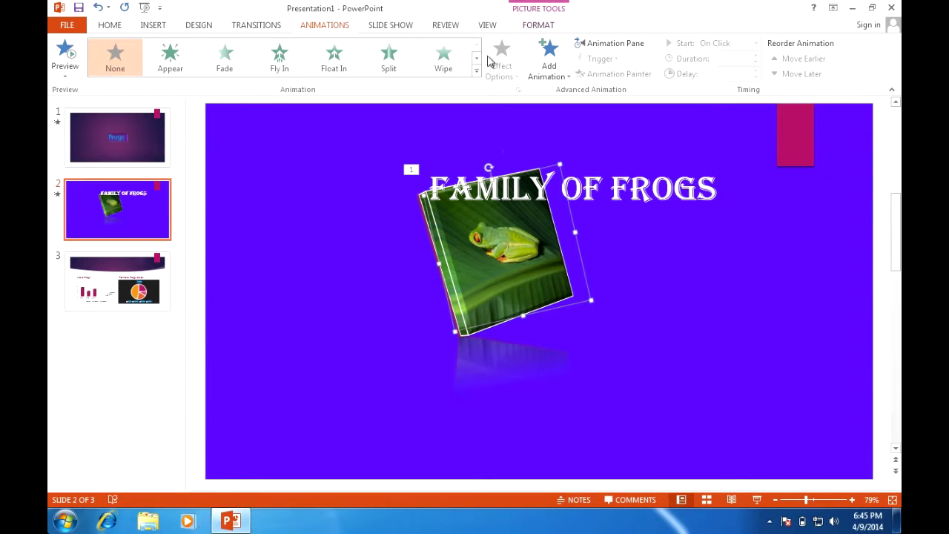
click(300, 65)
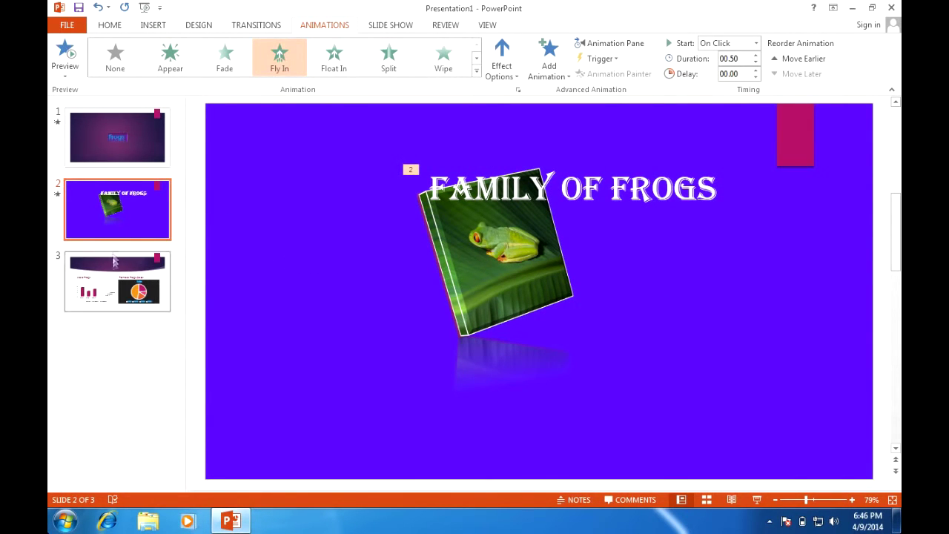
Apply the Vortex transition to slide 3, which holds the male and female frog charts.
click(113, 273)
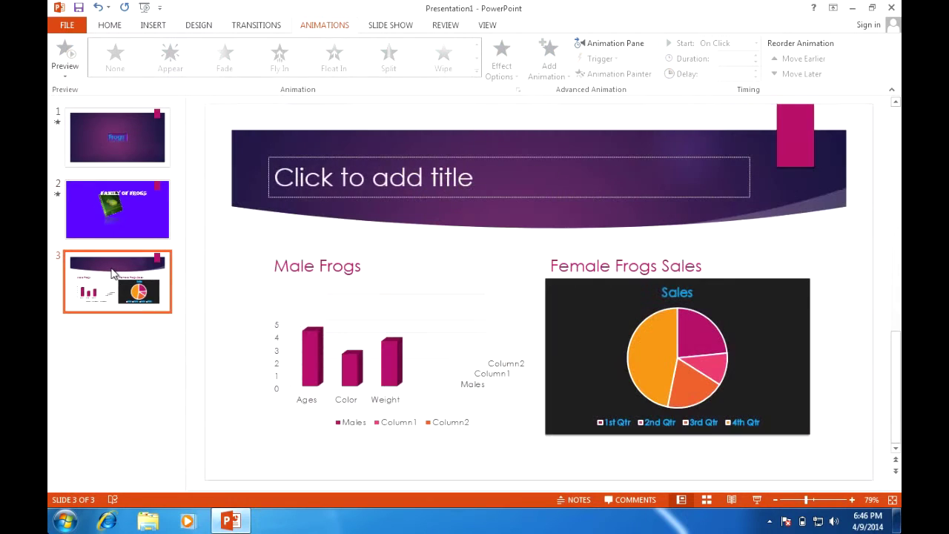
click(257, 27)
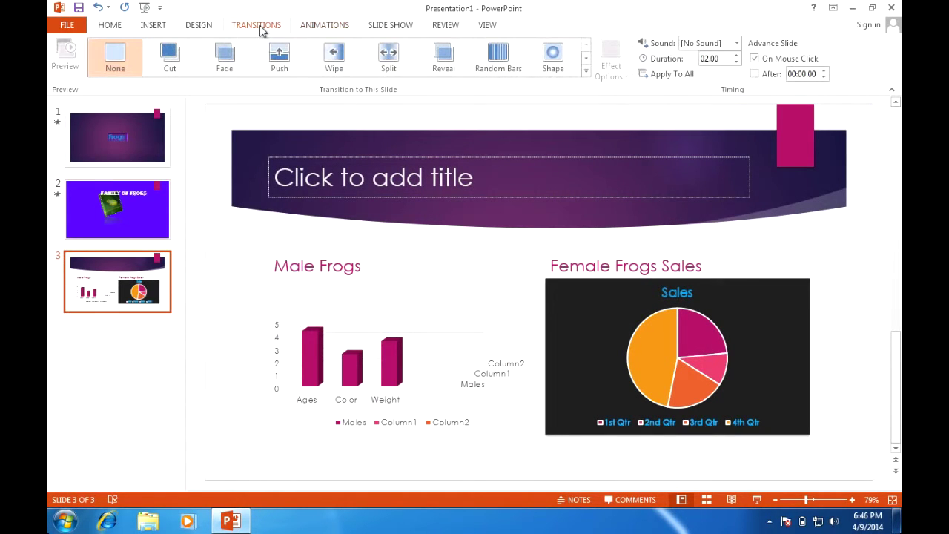
click(587, 57)
click(586, 59)
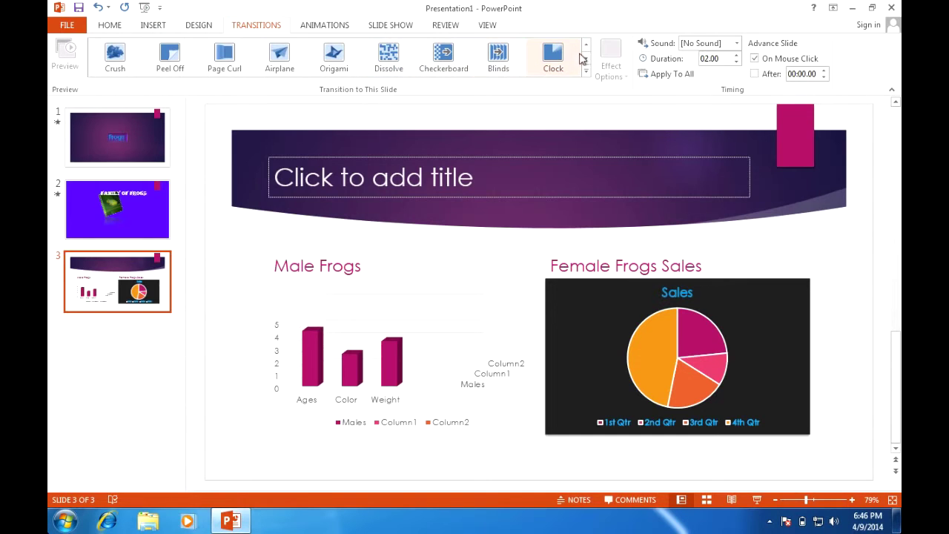
click(587, 60)
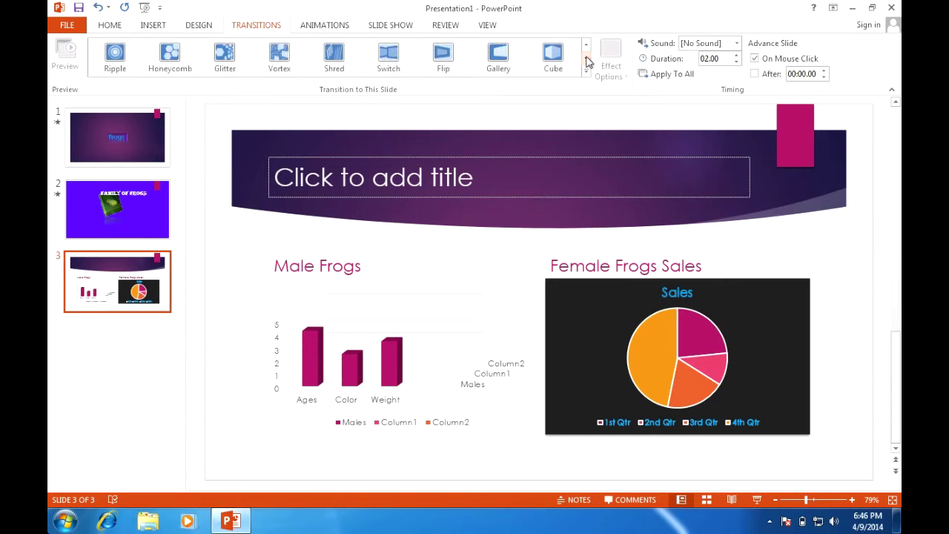
click(275, 67)
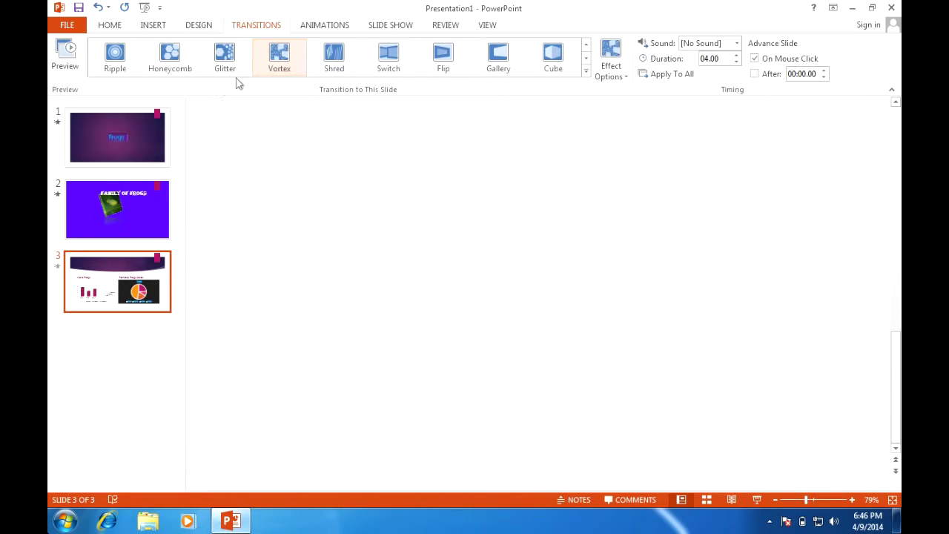
Play the slide show from the beginning to check the transitions and animations.
click(88, 124)
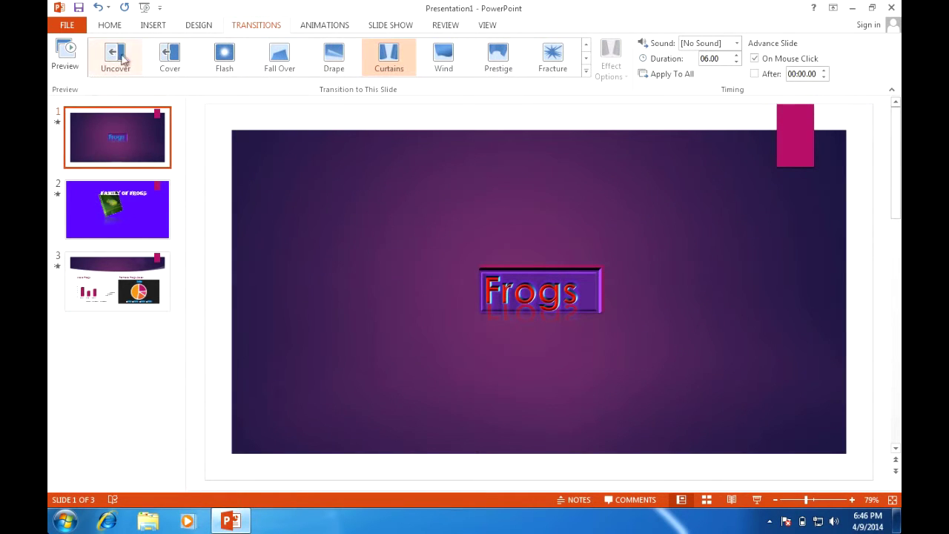
click(381, 26)
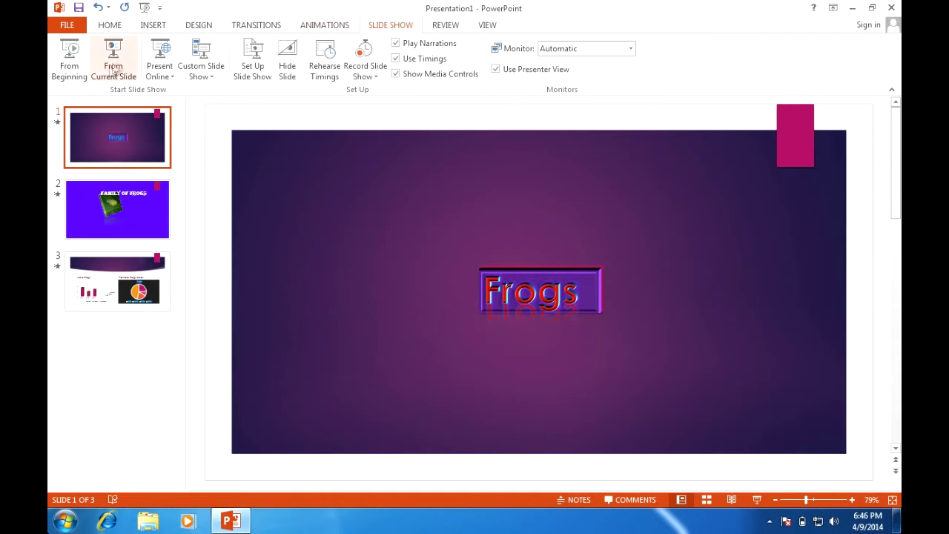
click(68, 56)
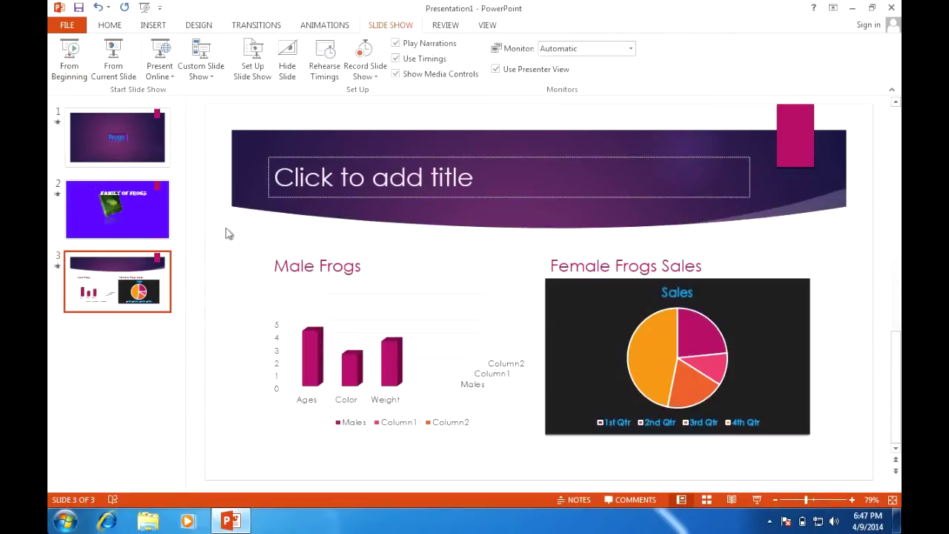
Return to slide 1 and examine the slide show setup options, leaving them without making changes.
click(148, 349)
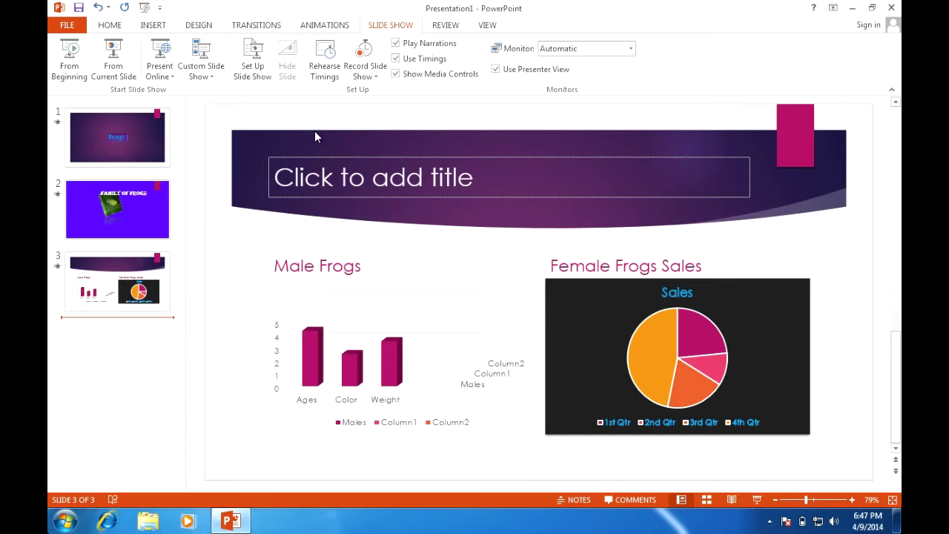
click(138, 144)
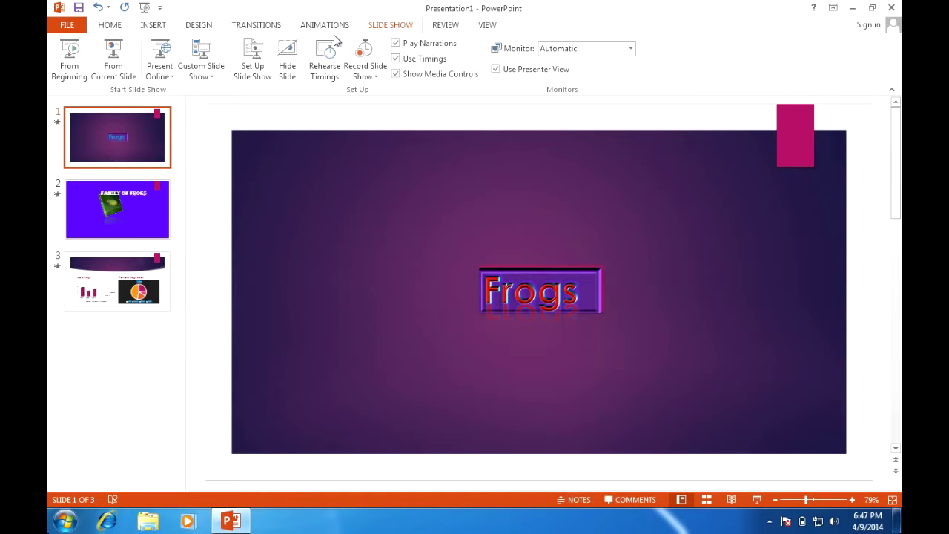
click(252, 80)
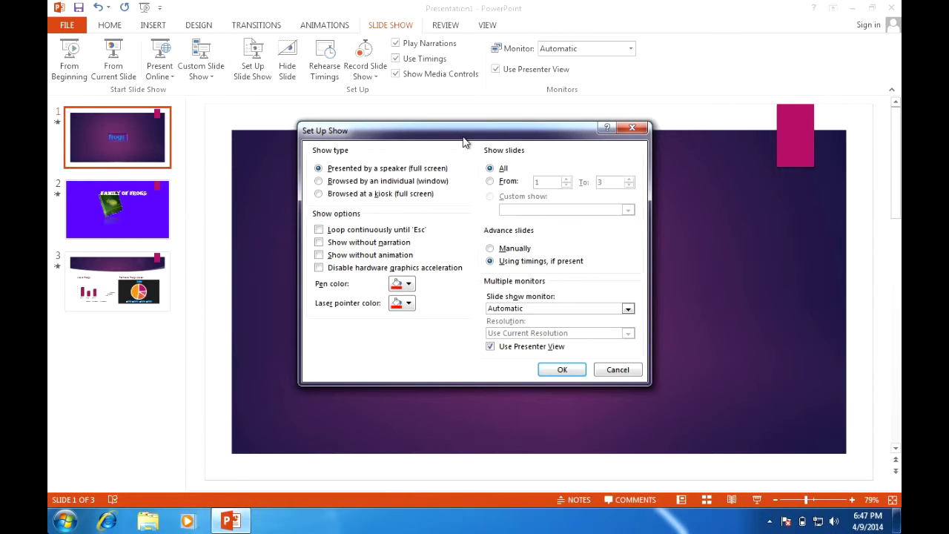
click(616, 369)
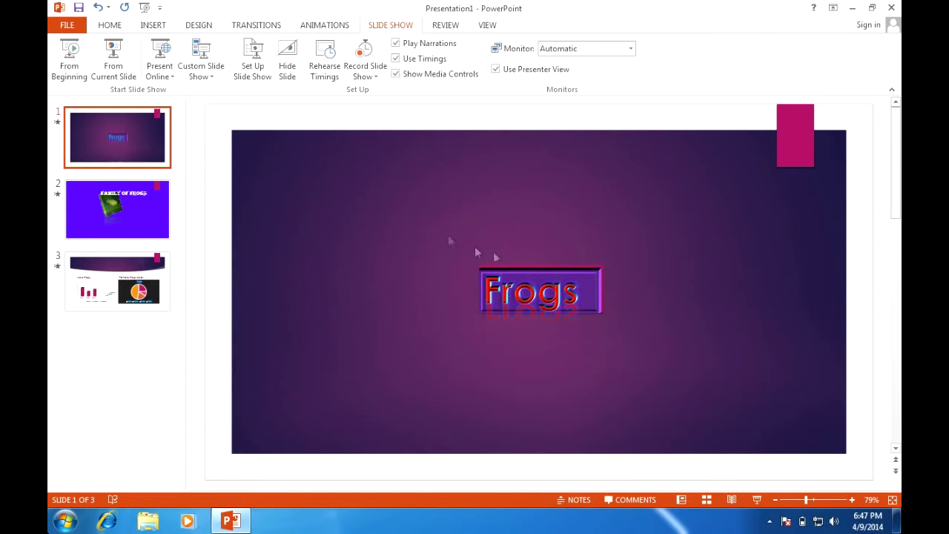
click(167, 26)
click(208, 25)
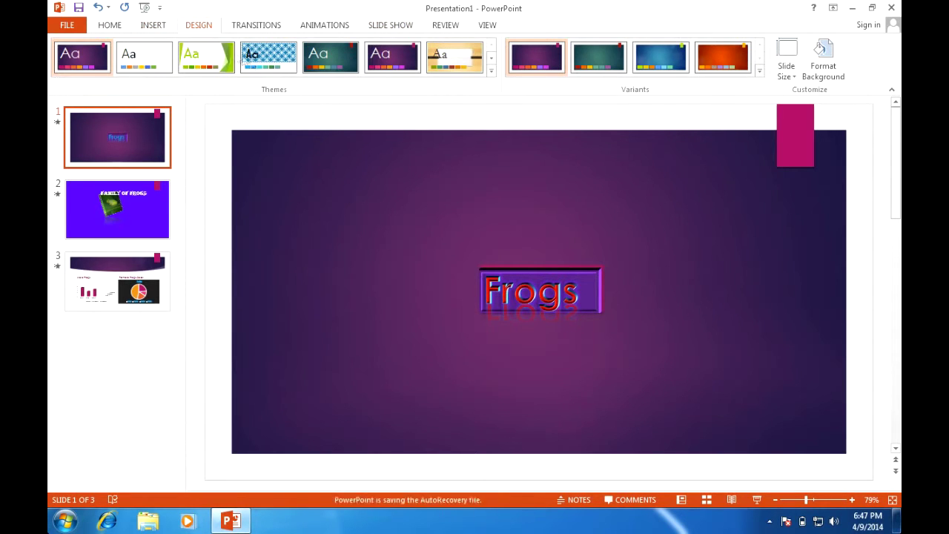
click(154, 25)
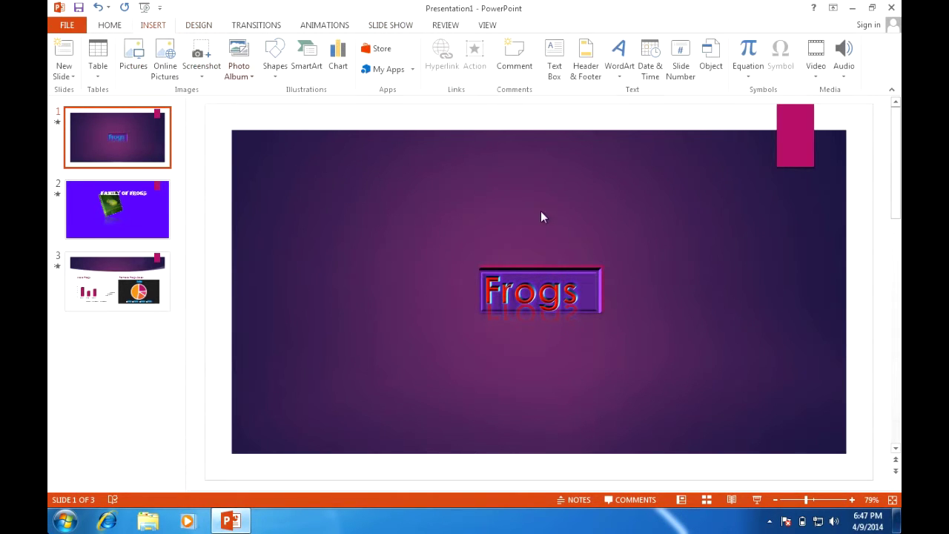
click(577, 278)
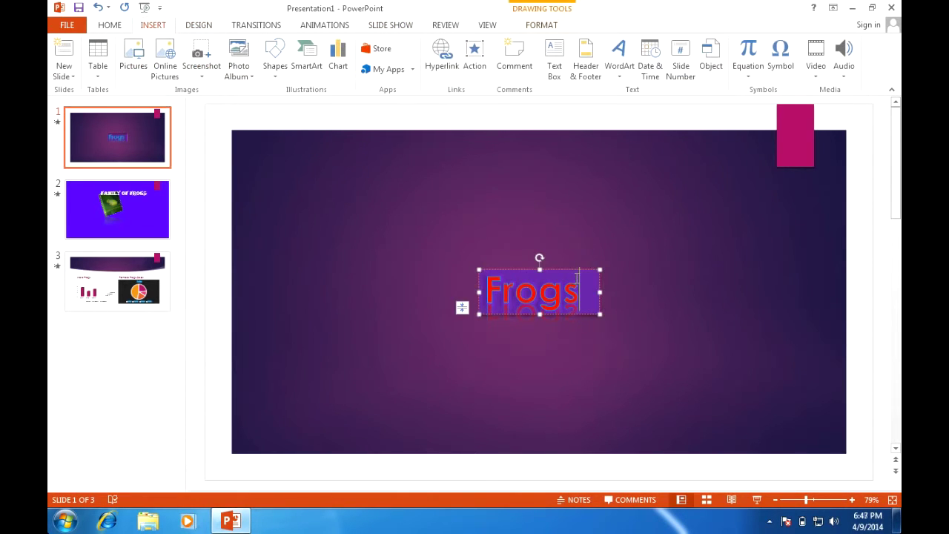
click(533, 24)
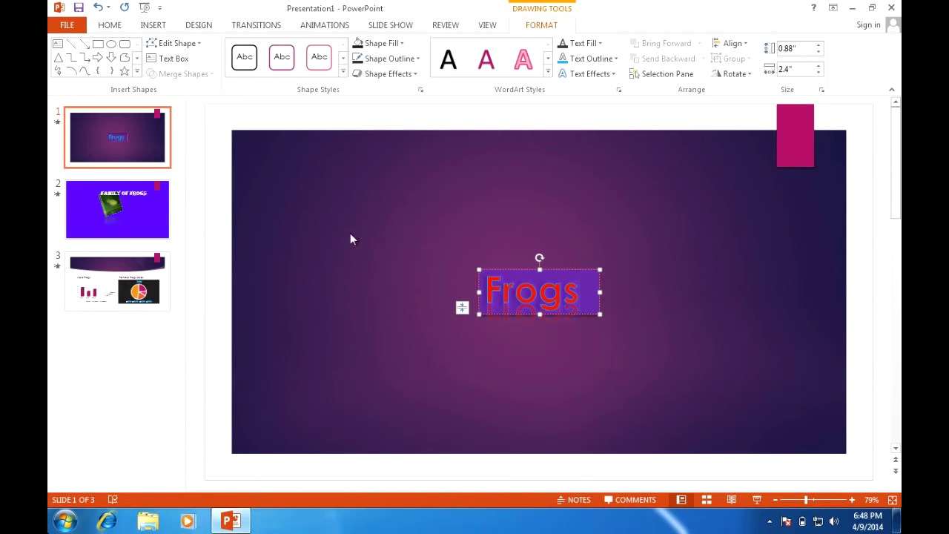
On slide 2, search Bing Image Search for "Frogs" as an online picture, allowing content that was not delivered securely.
click(157, 228)
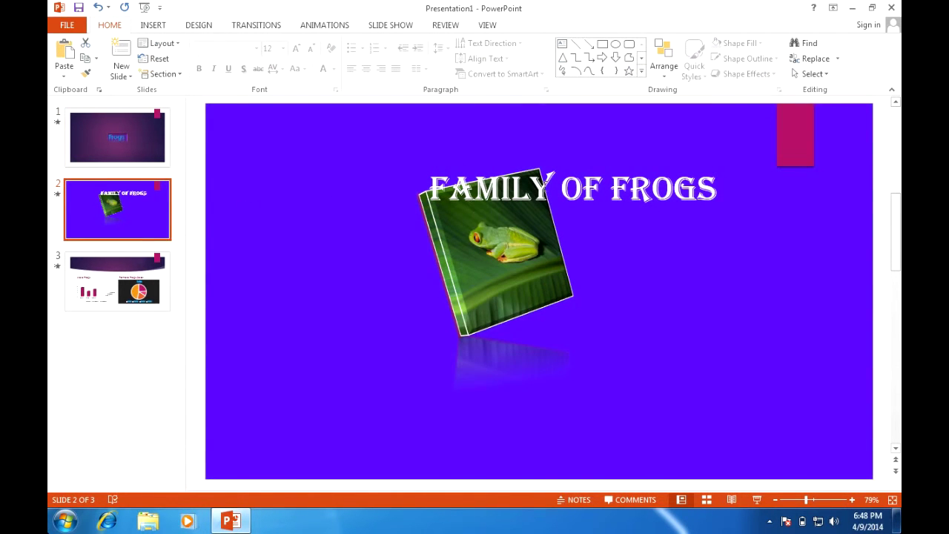
click(729, 190)
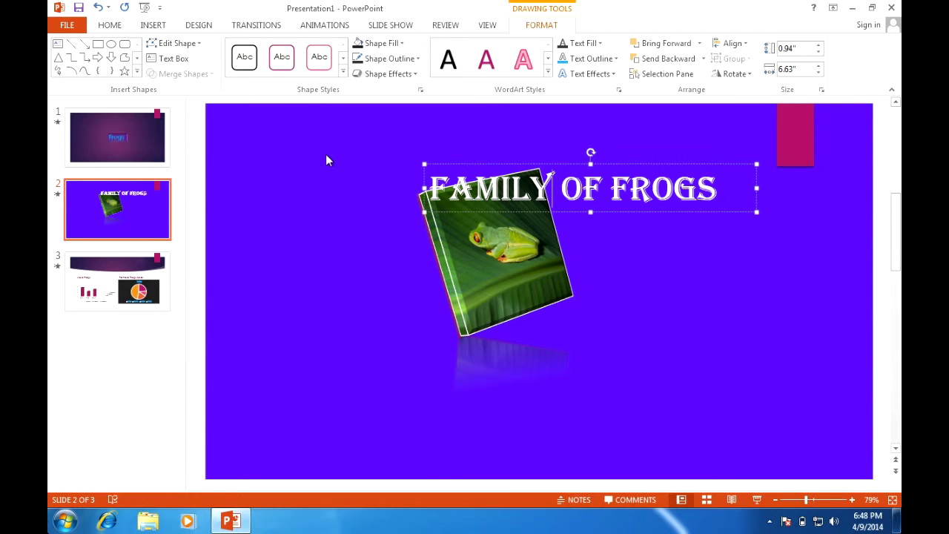
click(153, 25)
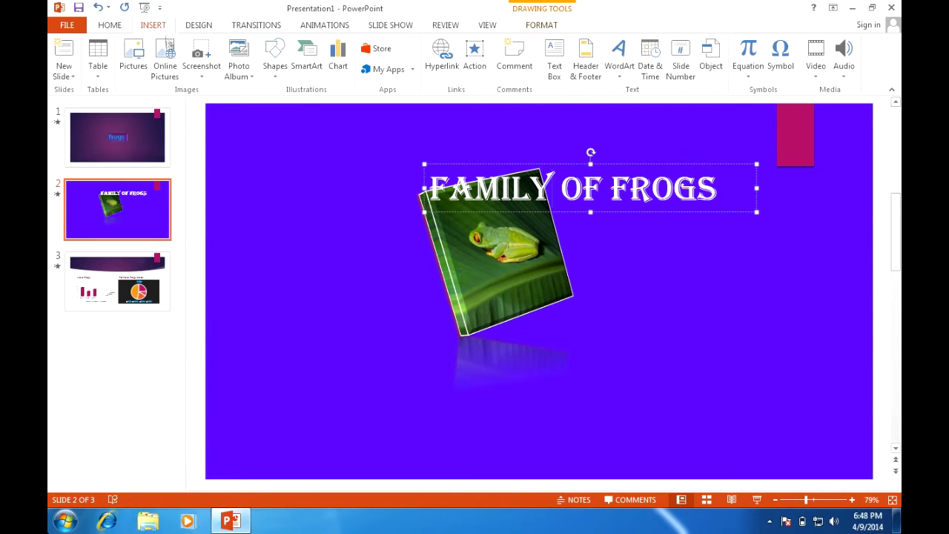
click(171, 78)
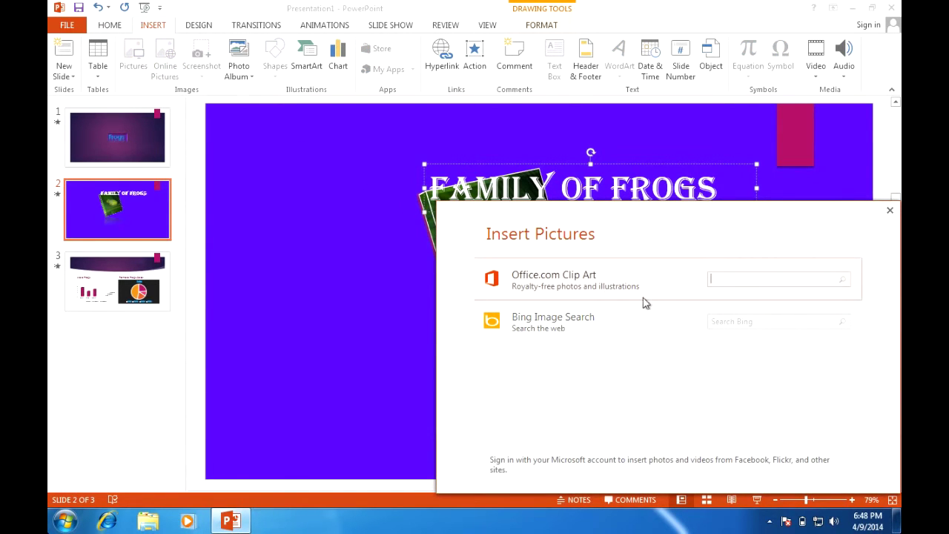
click(731, 316)
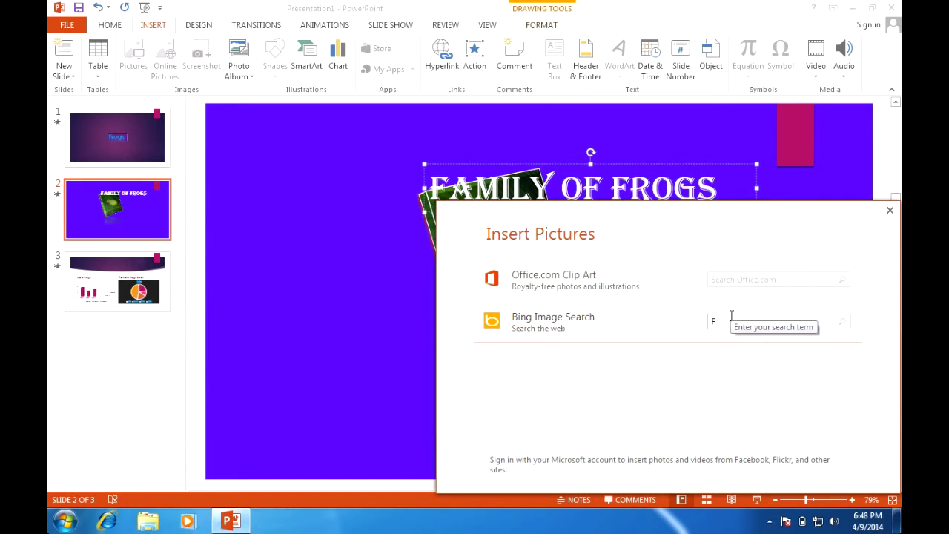
text(Frogs)
key(Return)
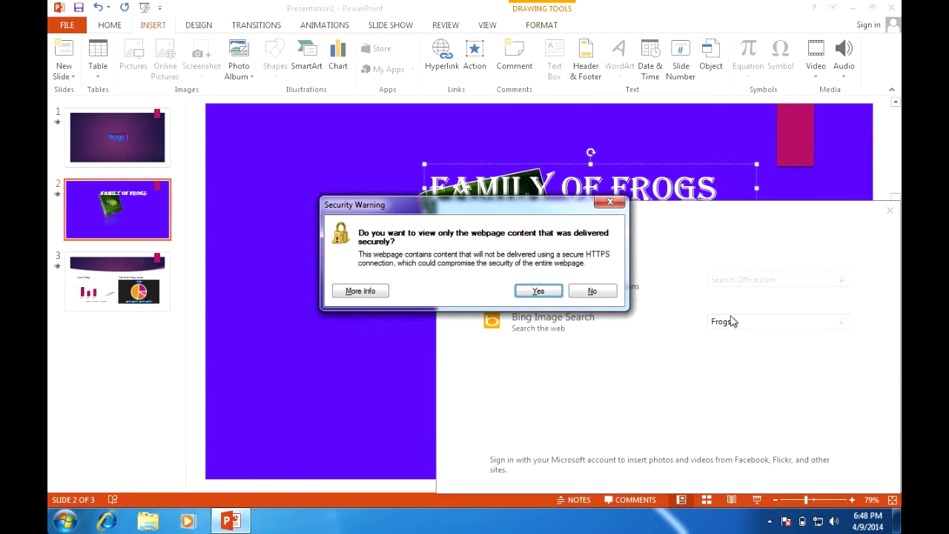
click(593, 291)
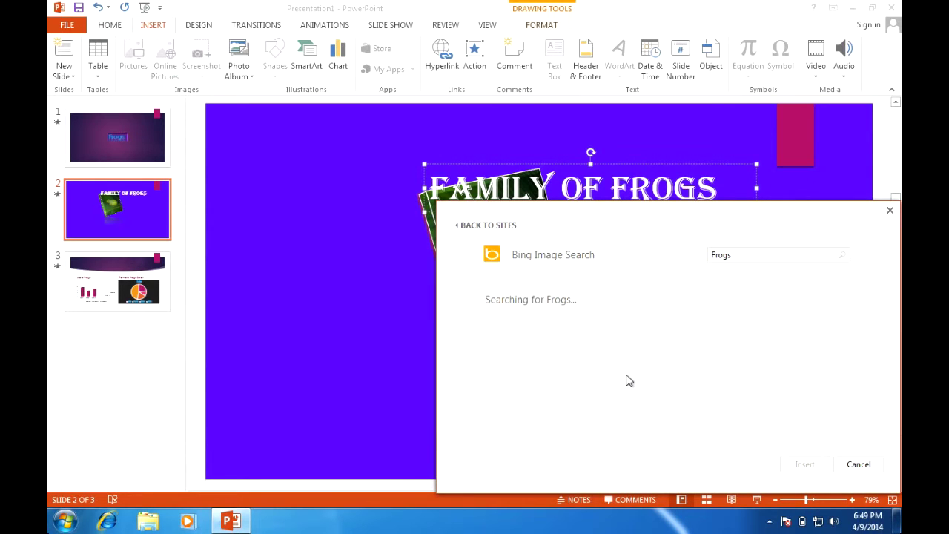
Insert the picture of the orange frog with blue legs from the Bing results onto slide 2.
click(762, 255)
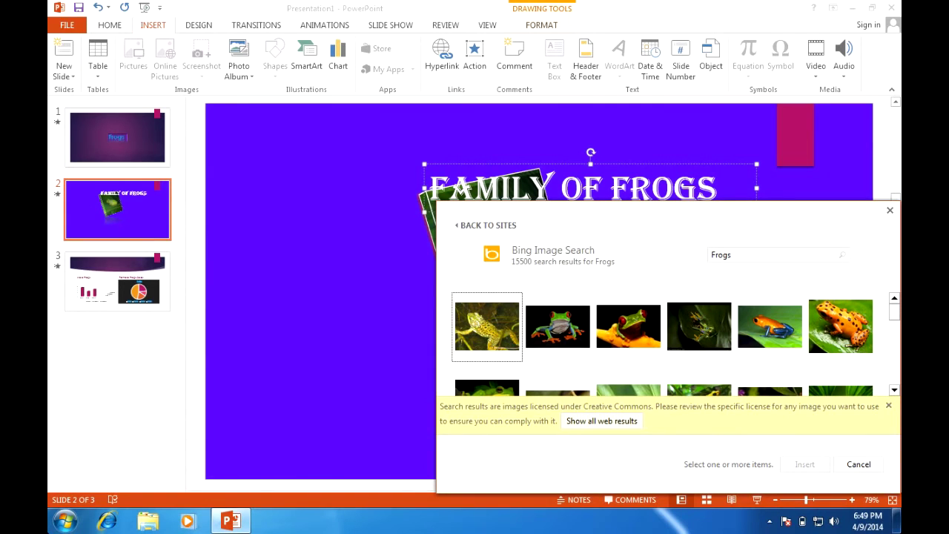
click(888, 407)
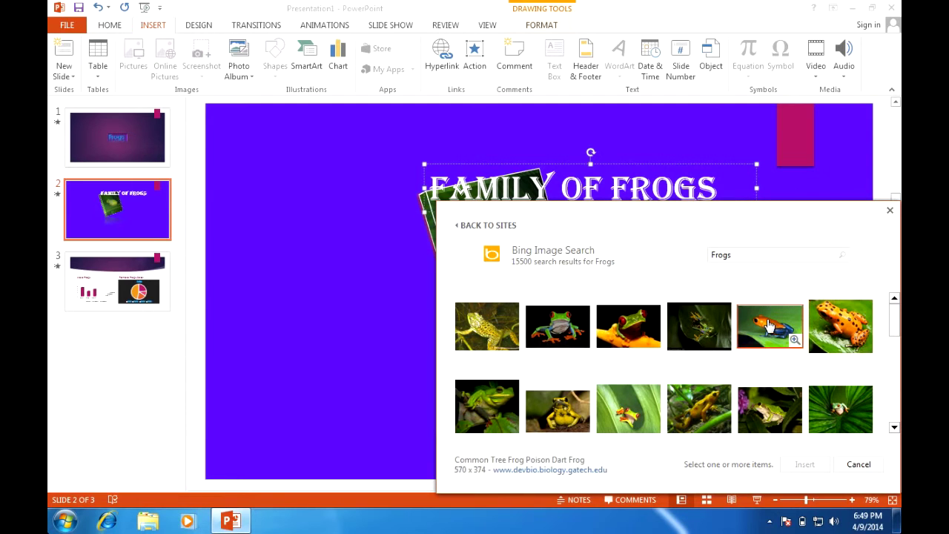
click(768, 326)
click(788, 464)
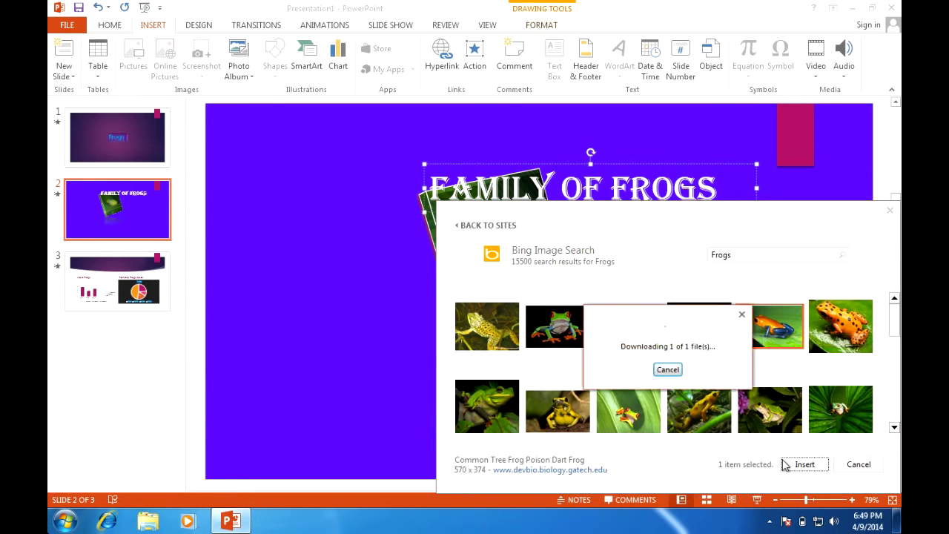
Shrink the orange frog picture to about 2.51" high by 3.82" wide and place it to the right of the green frog.
drag(438, 303, 595, 352)
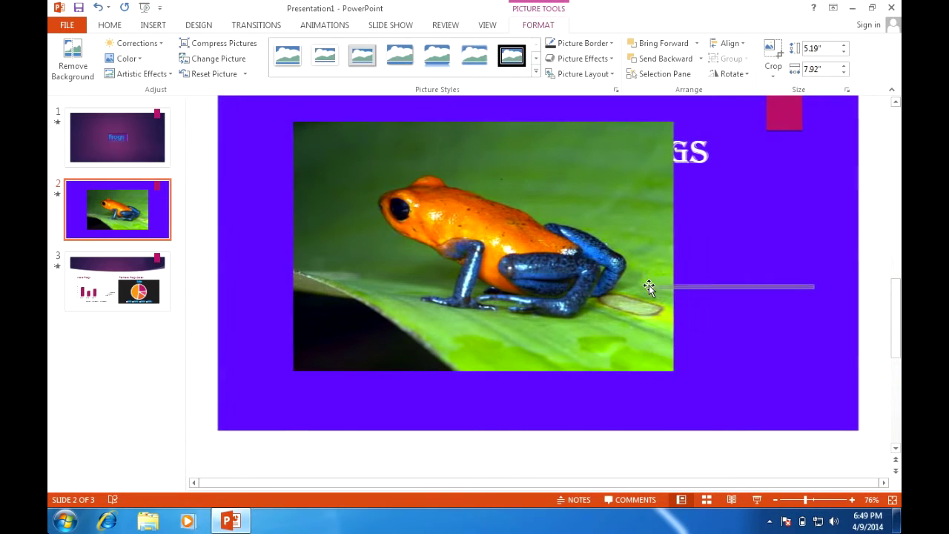
click(333, 161)
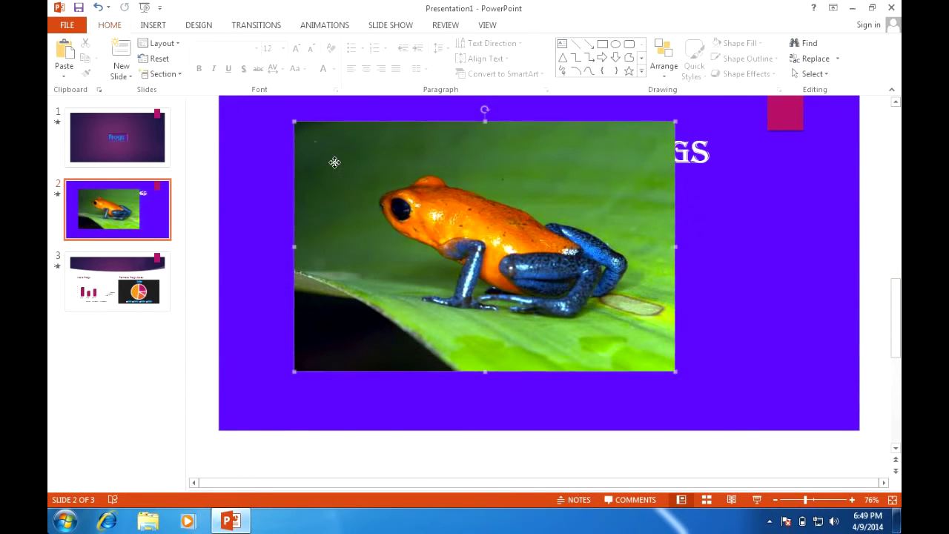
drag(295, 123, 576, 213)
drag(508, 241, 652, 293)
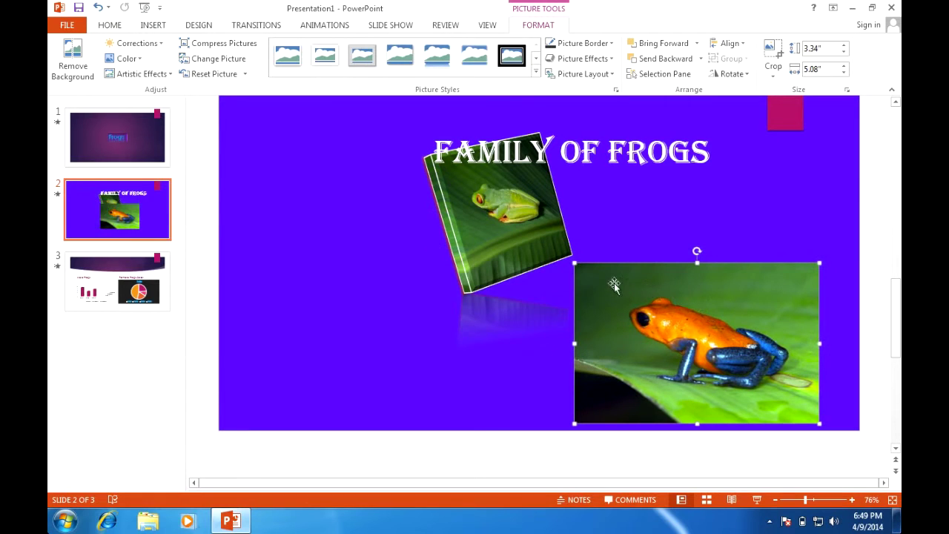
drag(576, 268, 667, 225)
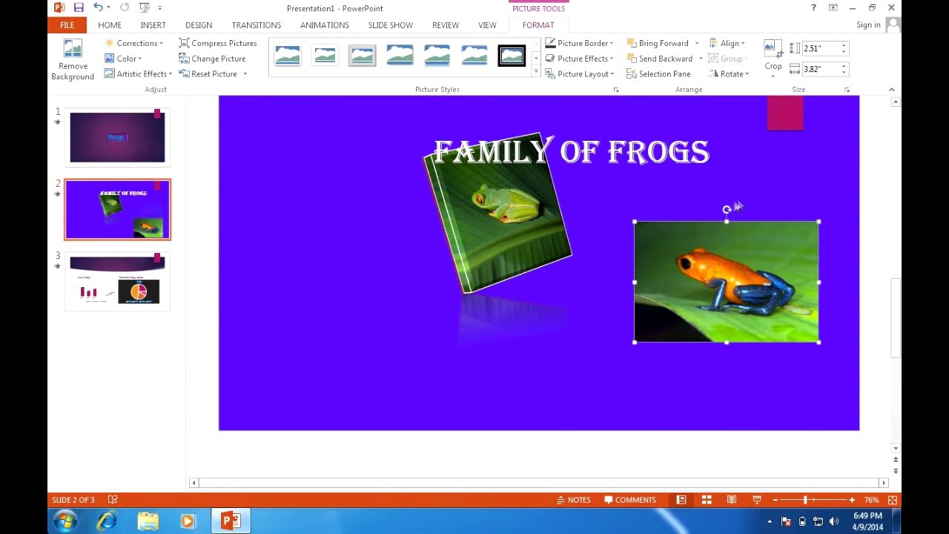
Tilt the orange frog picture slightly clockwise and give it the rectangular soft-edged picture style.
click(726, 230)
drag(726, 208, 741, 211)
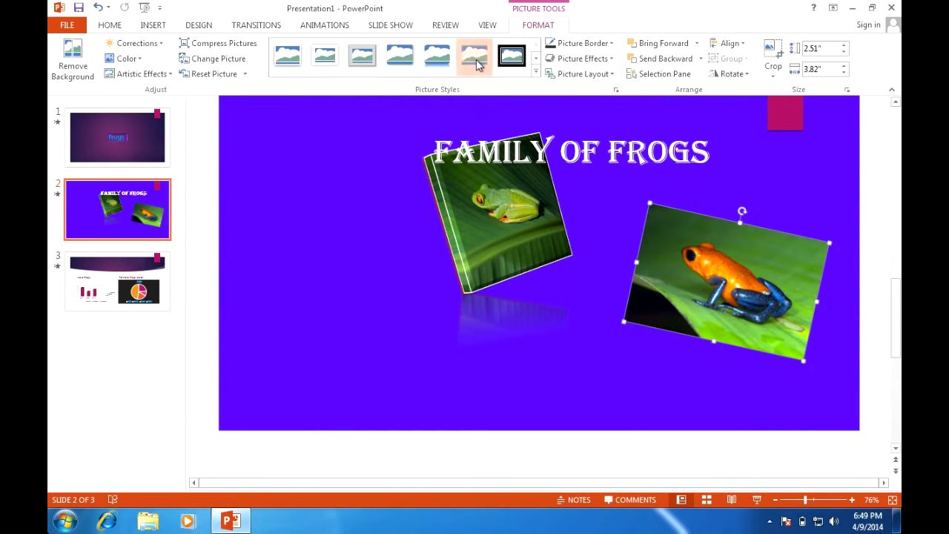
key(ctrl+z)
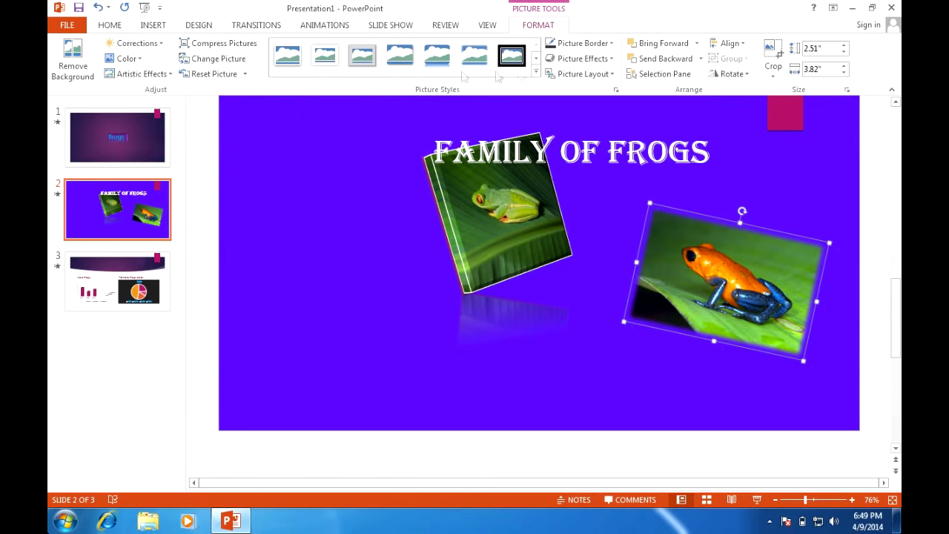
click(596, 45)
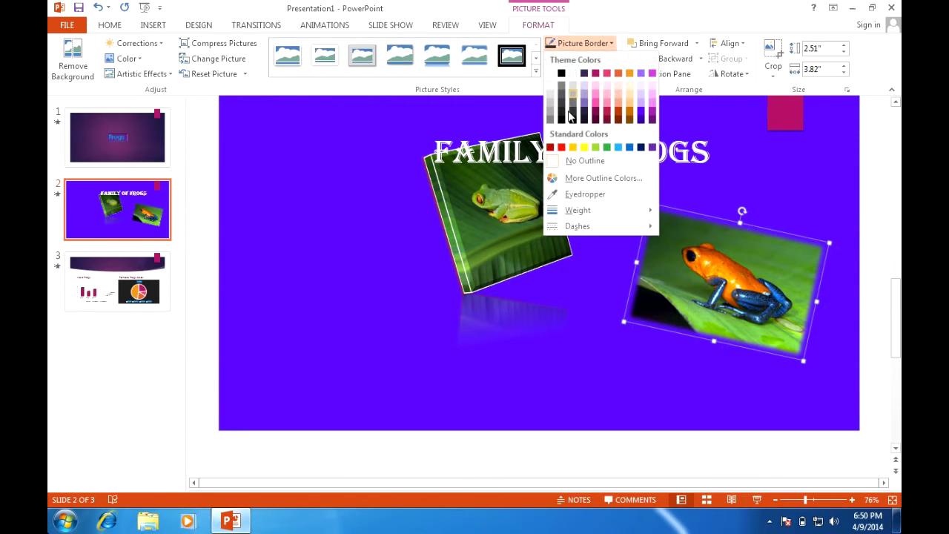
key(Escape)
key(Escape)
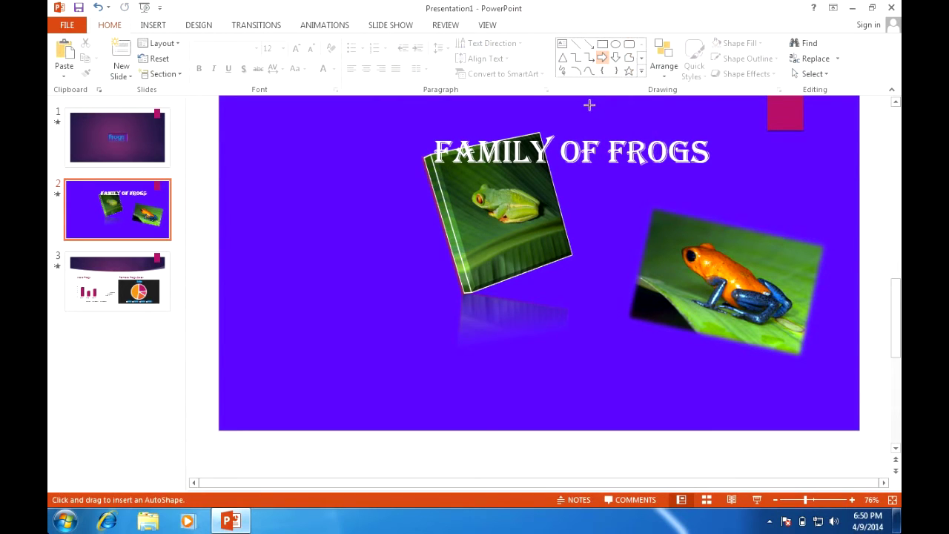
drag(660, 224, 713, 247)
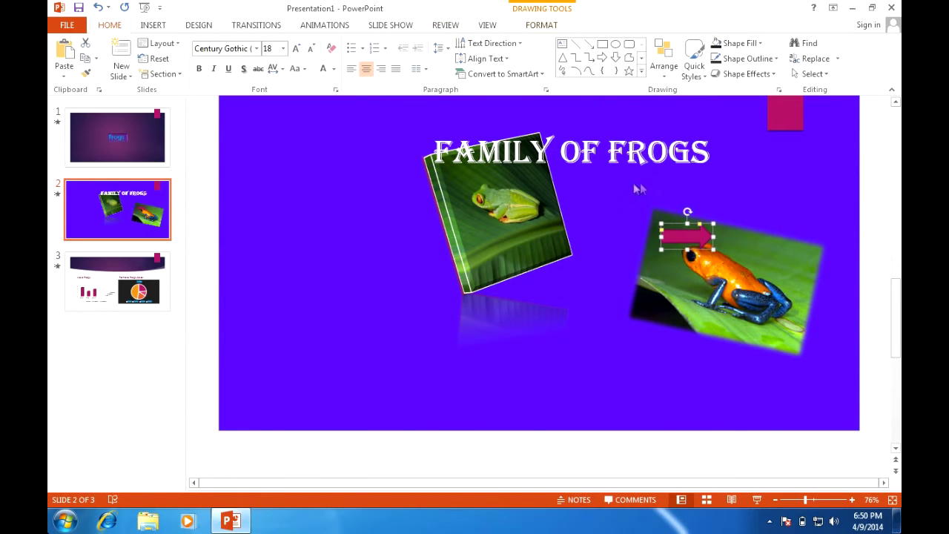
key(Delete)
Apply an outer shadow effect to the orange frog picture on slide 2.
click(706, 241)
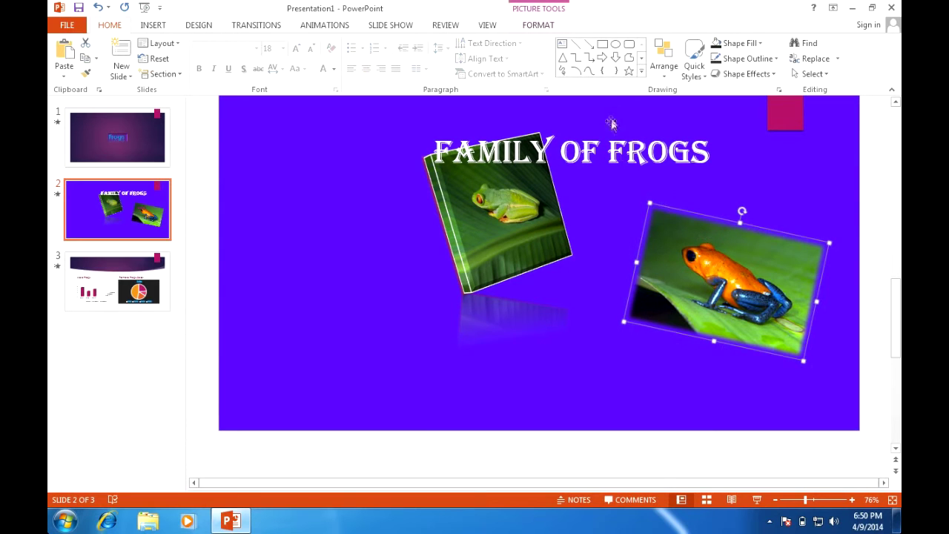
click(538, 24)
click(582, 59)
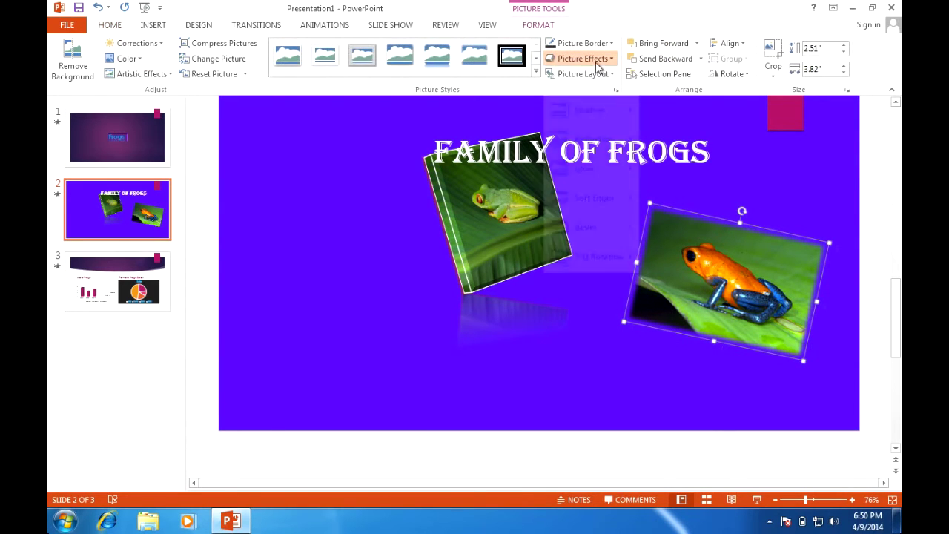
mouse_move(584, 115)
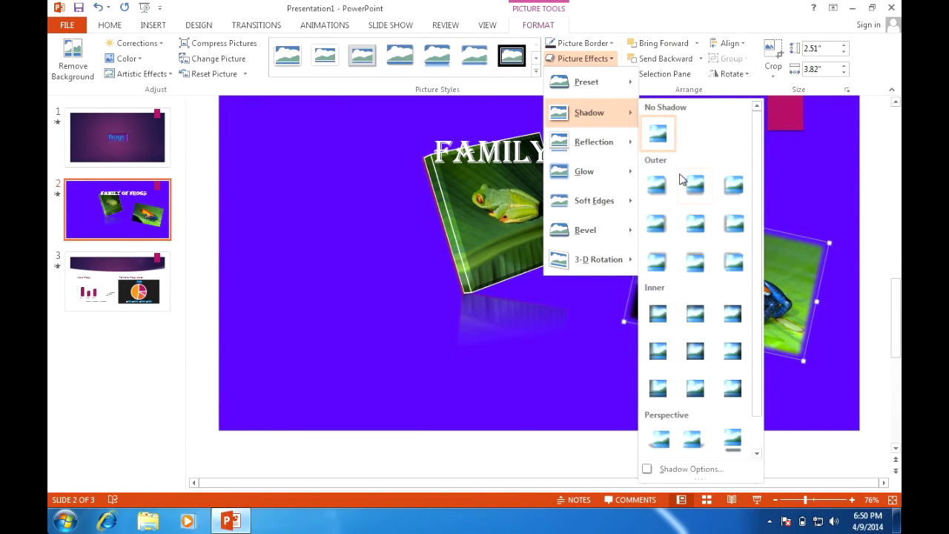
click(695, 184)
click(637, 134)
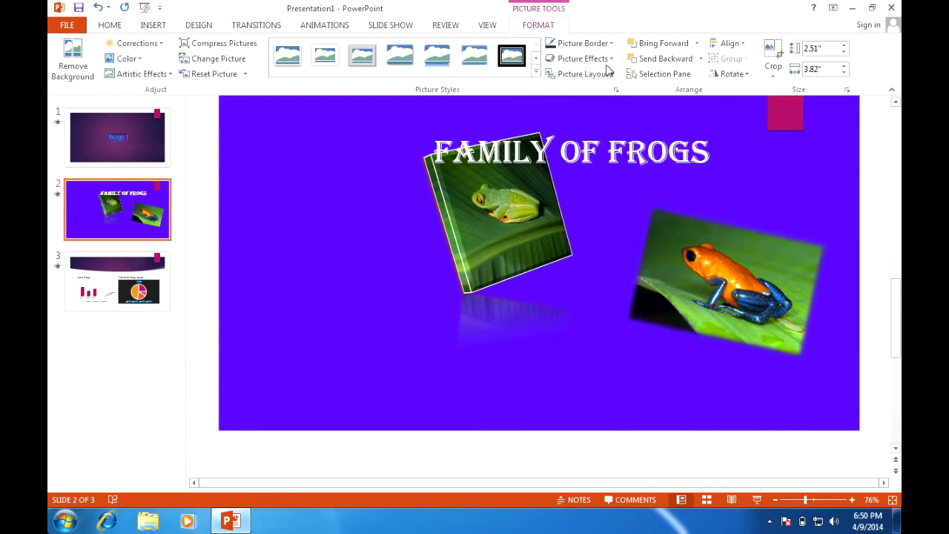
Convert the orange frog picture to the Ascending Picture Accent Process picture layout.
click(687, 233)
click(582, 74)
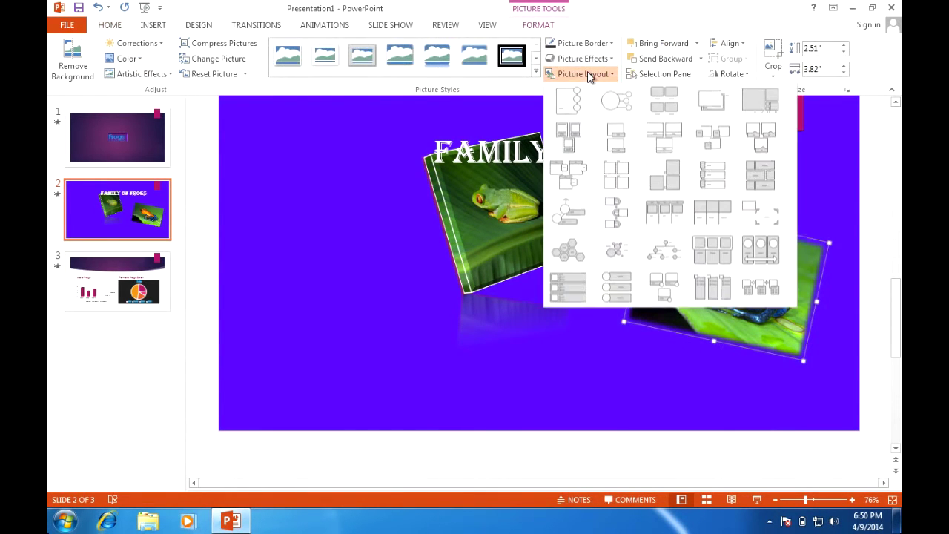
click(834, 163)
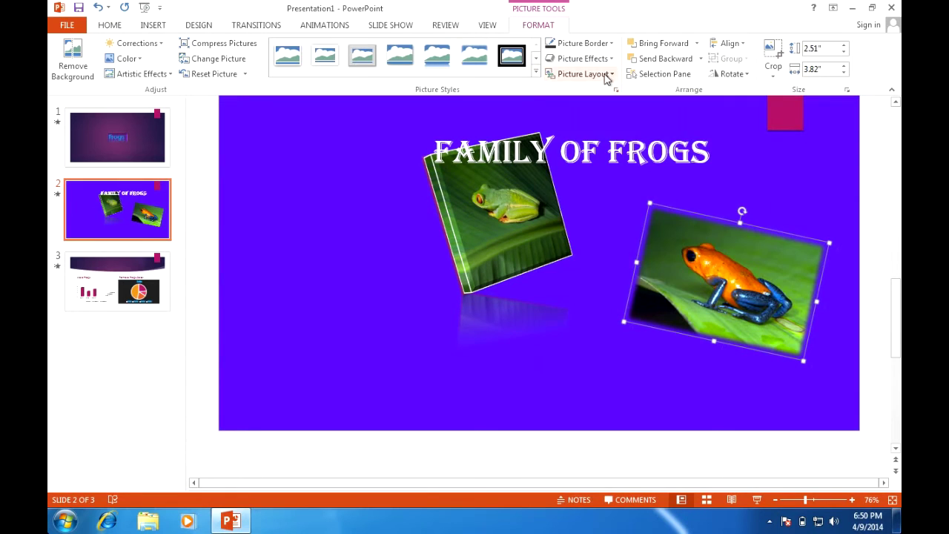
click(604, 74)
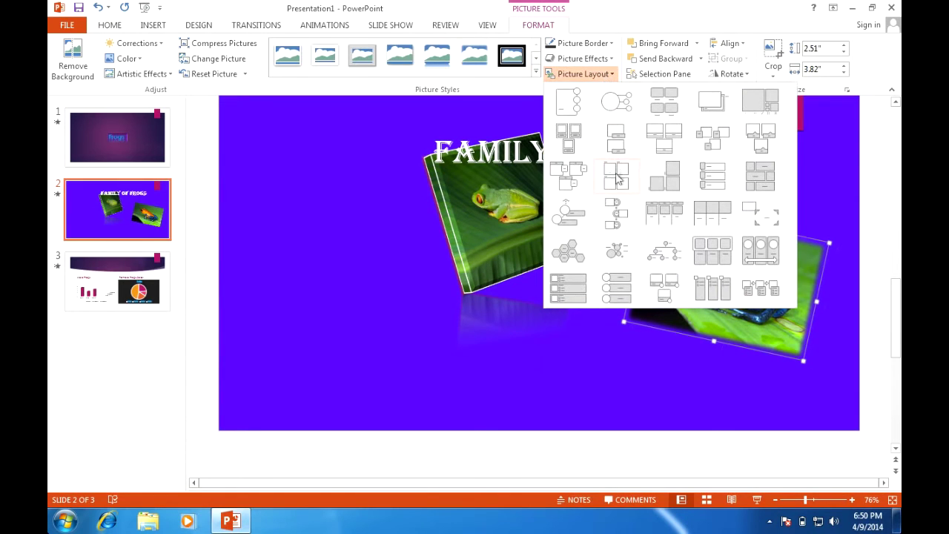
click(565, 227)
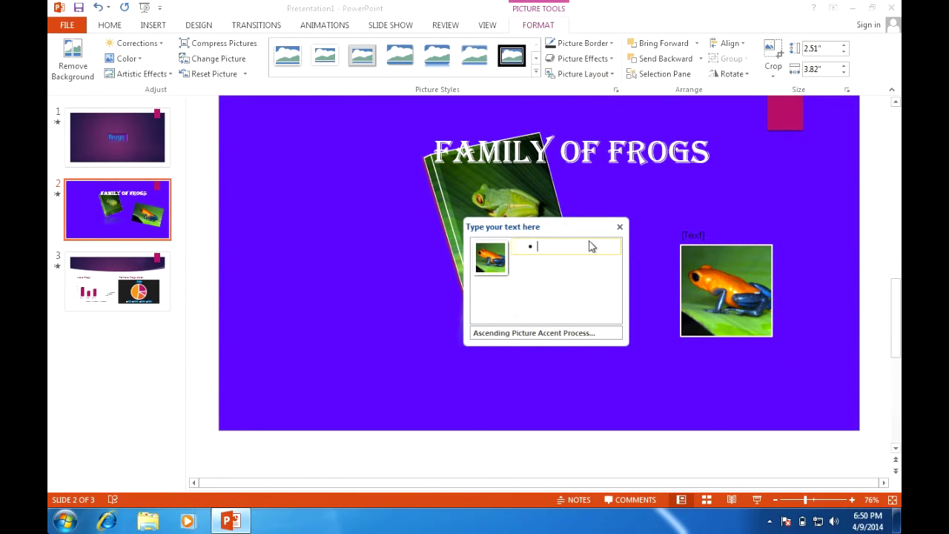
Enter Bobby, Jake and Sally as successive SmartArt labels, and add an empty fourth entry.
text(Boo)
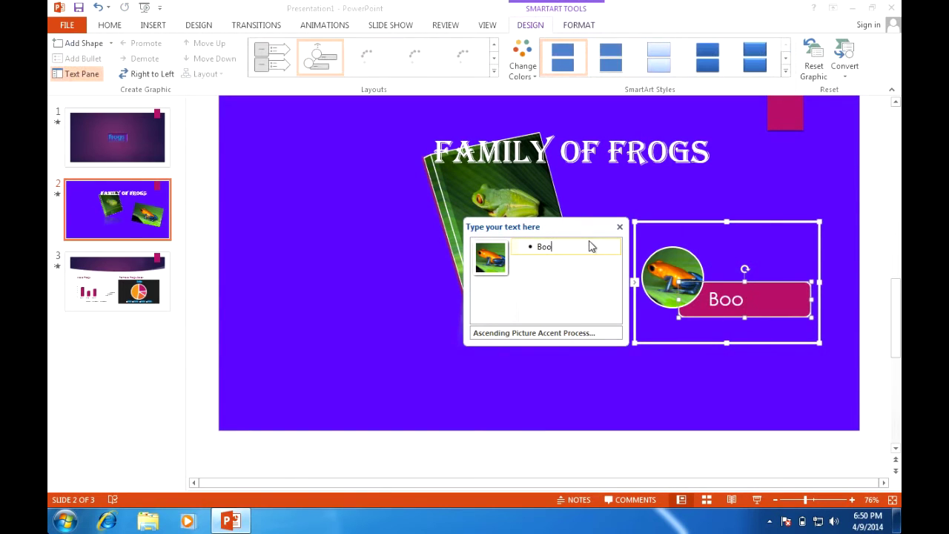
key(BackSpace)
text(bby)
key(Return)
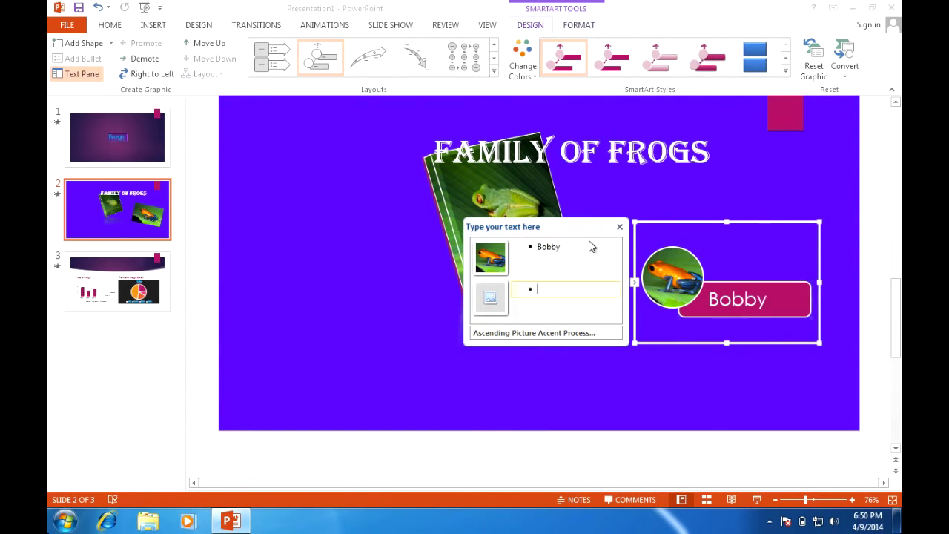
text(S)
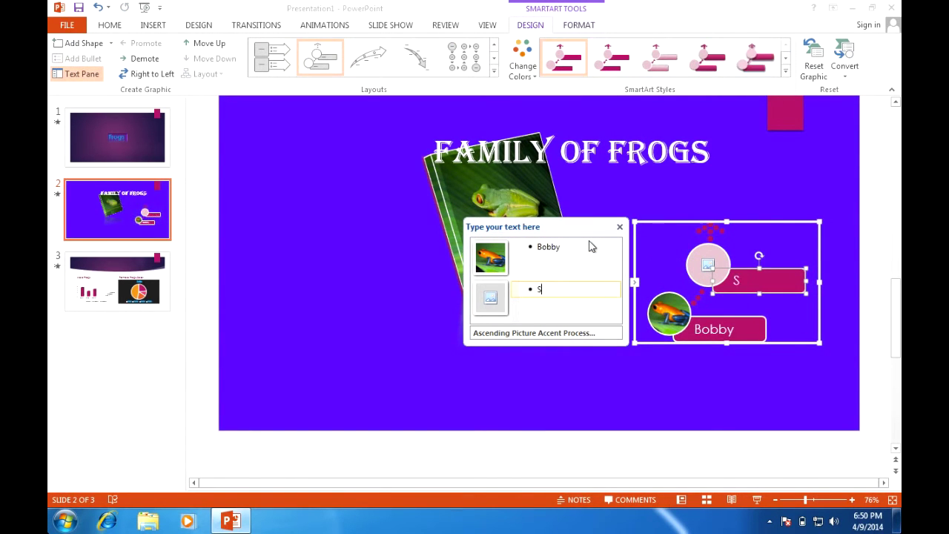
key(BackSpace)
text(Jake)
key(Return)
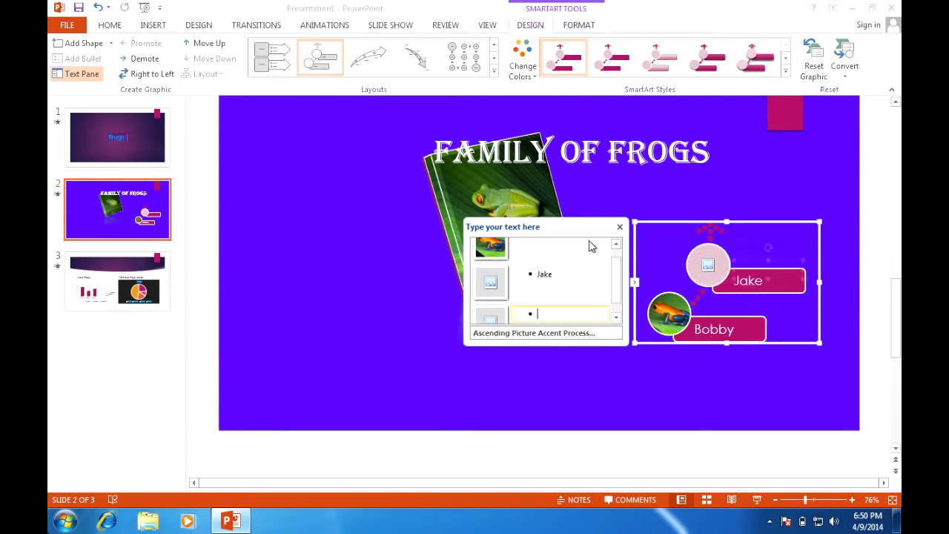
text(Sally)
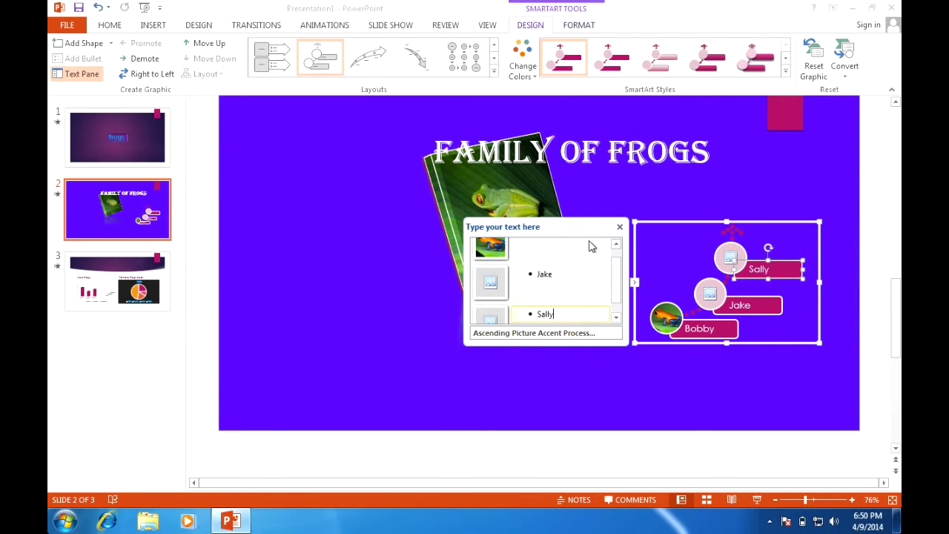
key(Return)
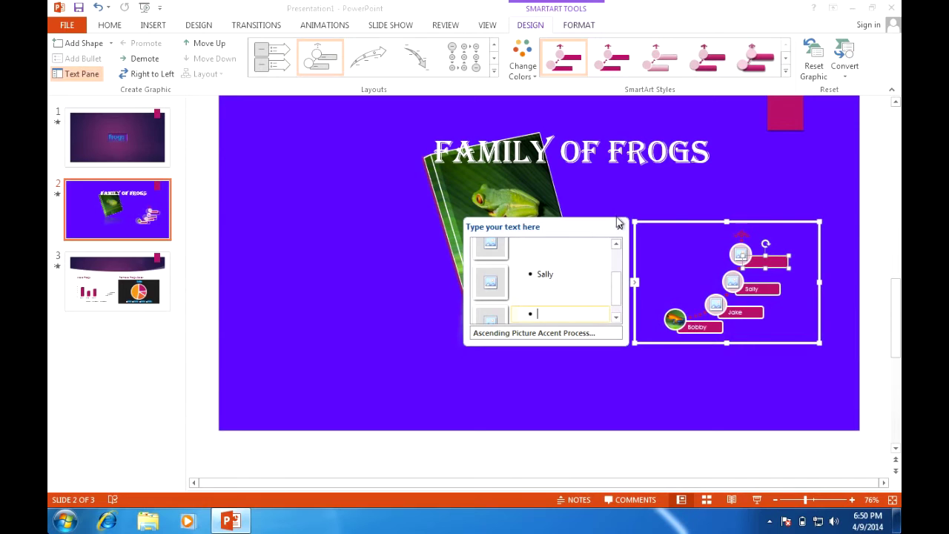
Finish the SmartArt text entry and apply the shaded, intense-looking SmartArt style to the frog graphic.
click(620, 227)
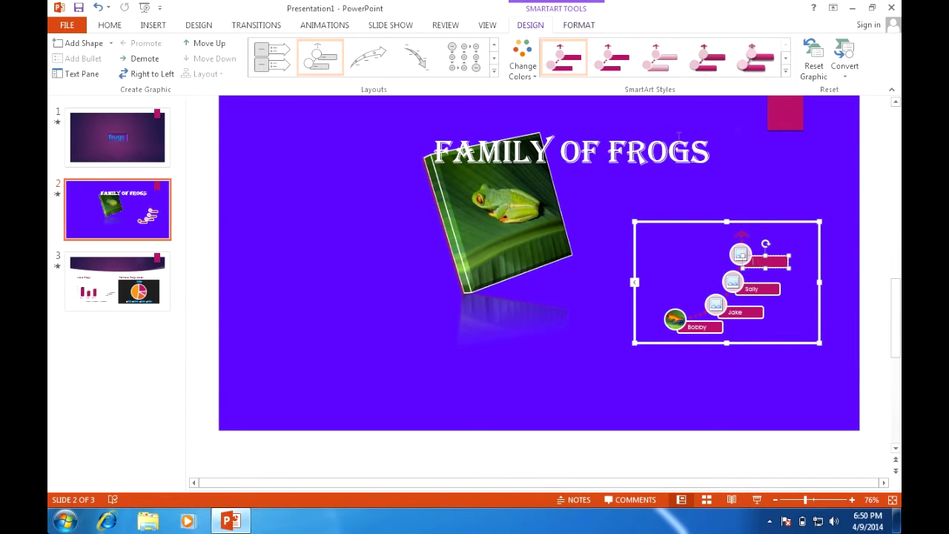
click(769, 64)
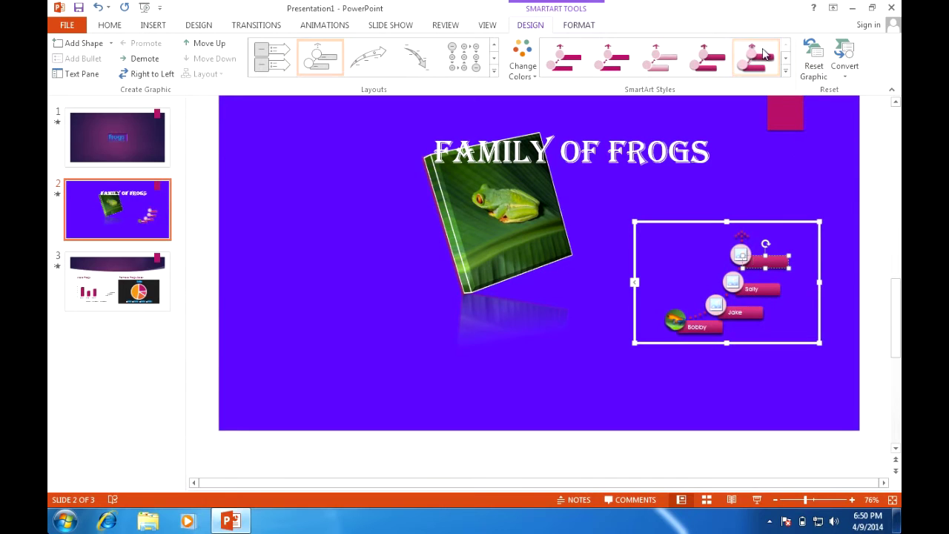
Try several 3-D SmartArt styles on the frog graphic, settling on the glossy 3-D scene style with thin tilted bars.
click(785, 59)
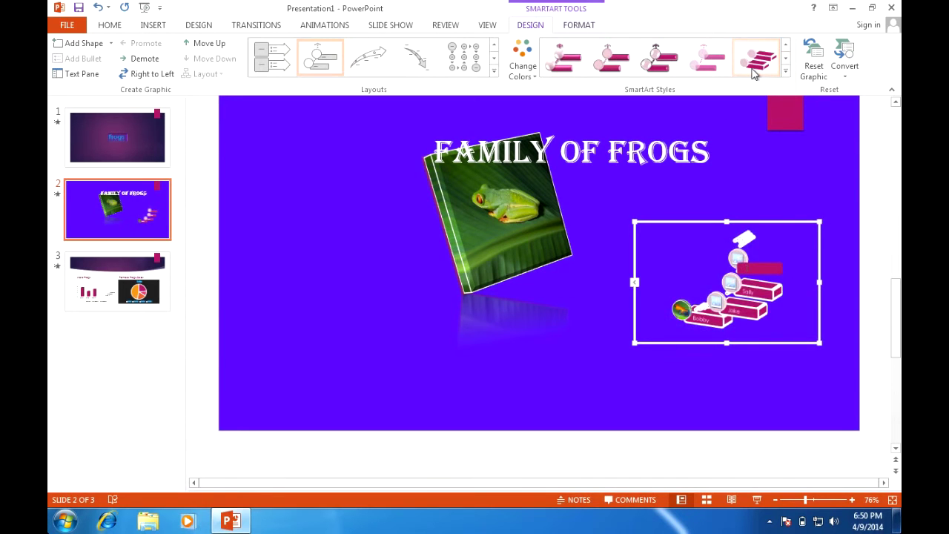
click(753, 71)
click(786, 61)
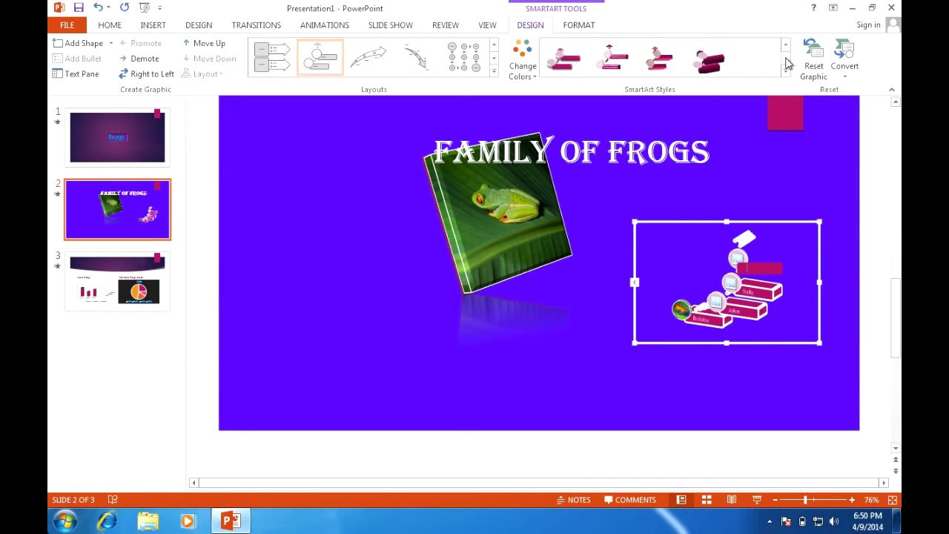
click(714, 66)
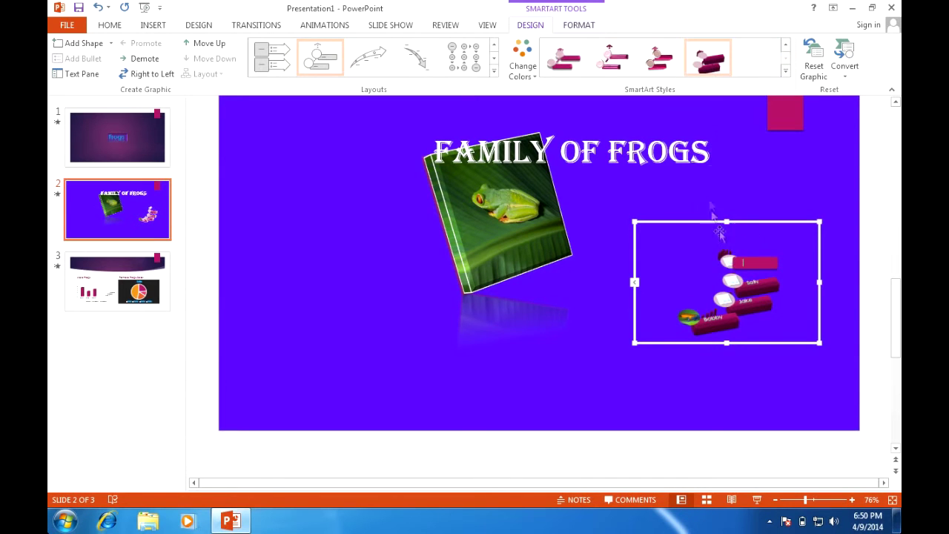
click(664, 67)
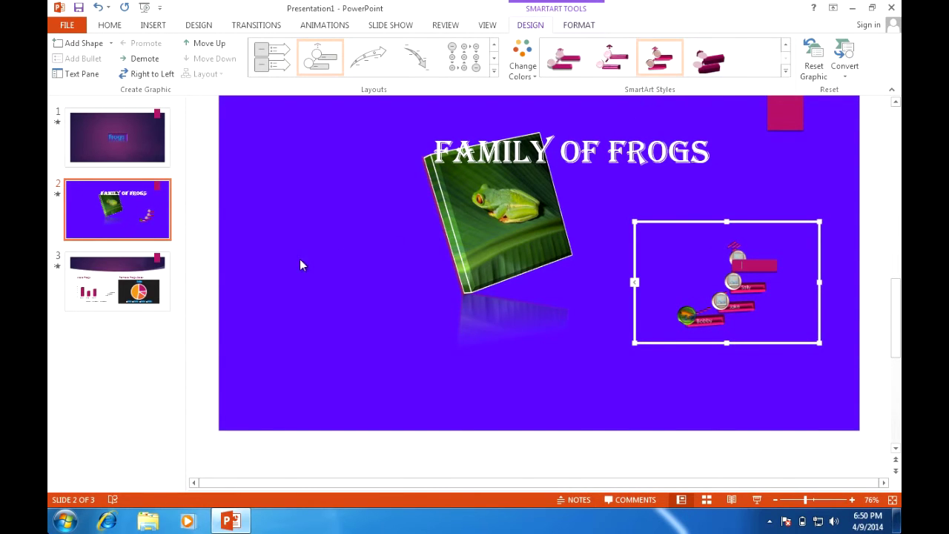
Look over the male and female frog charts slide and return to the Frogs title slide.
click(157, 287)
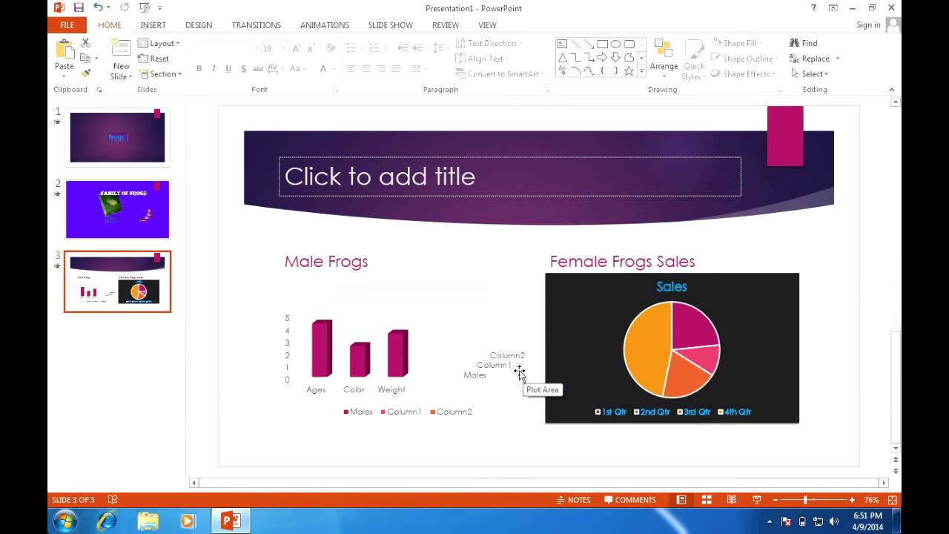
mouse_move(665, 351)
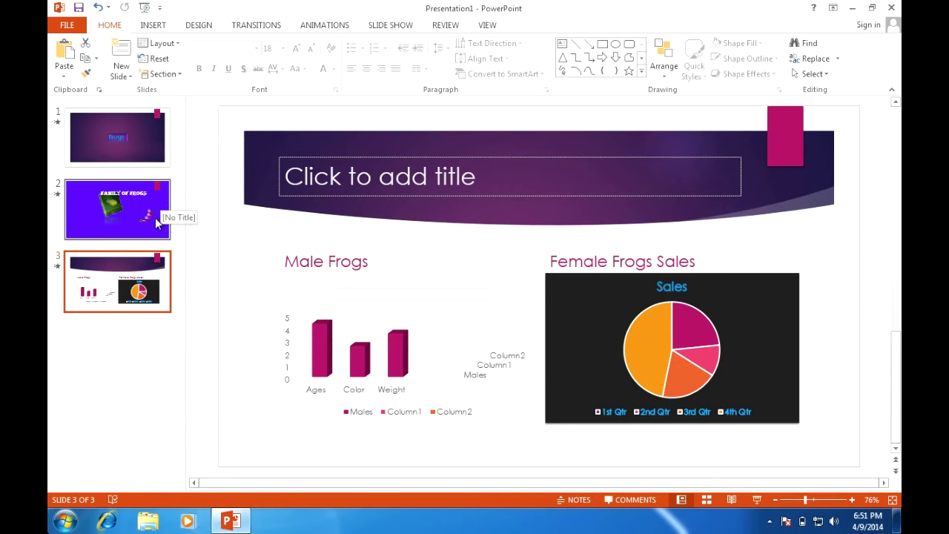
click(131, 144)
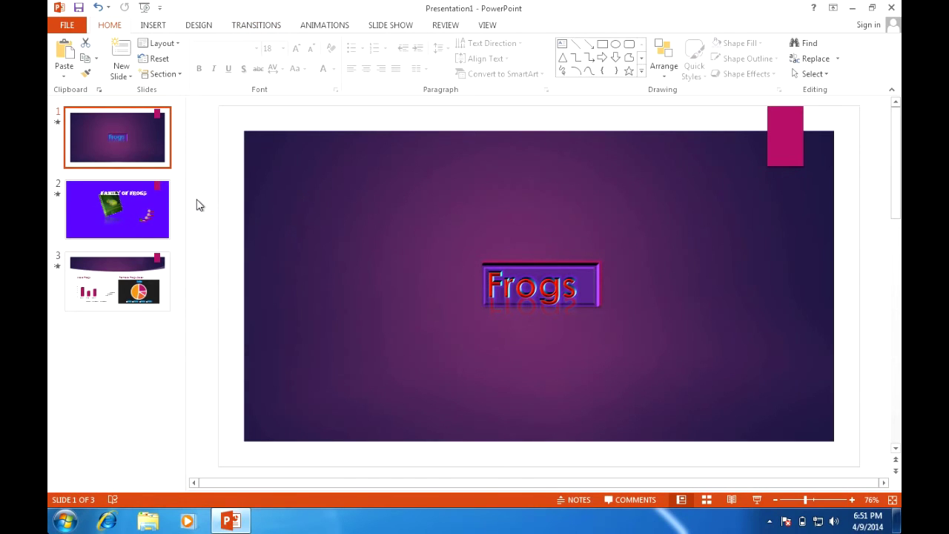
Insert a new slide with the Title Slide layout directly after the Frogs title slide.
click(392, 25)
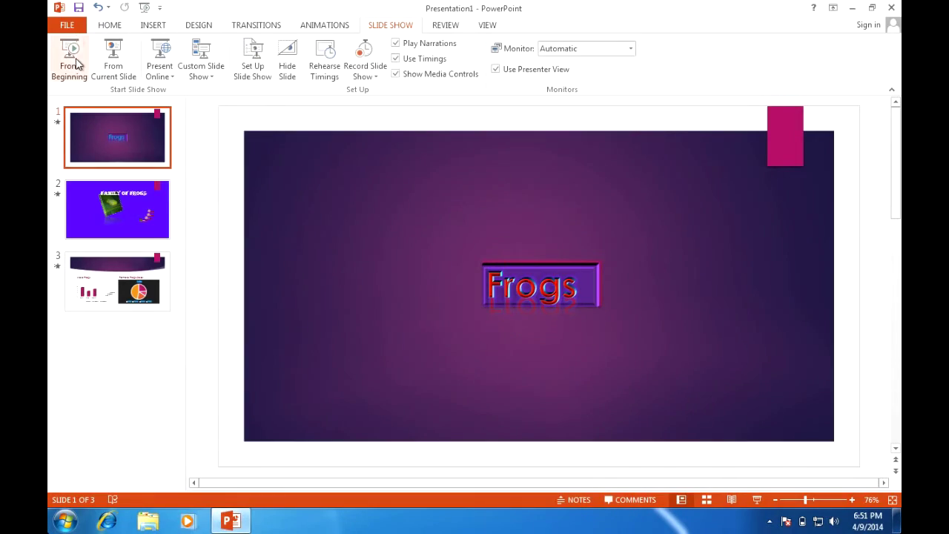
click(117, 26)
click(152, 27)
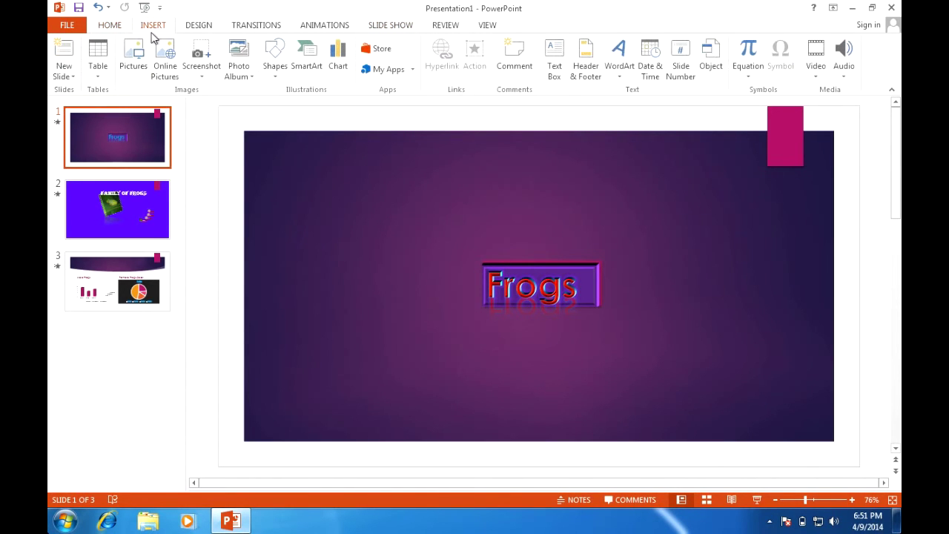
click(119, 26)
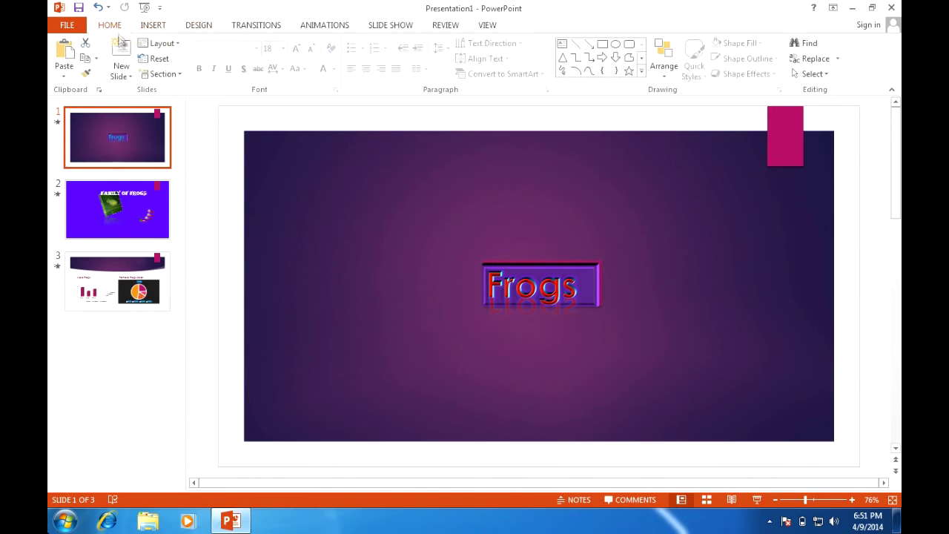
click(122, 71)
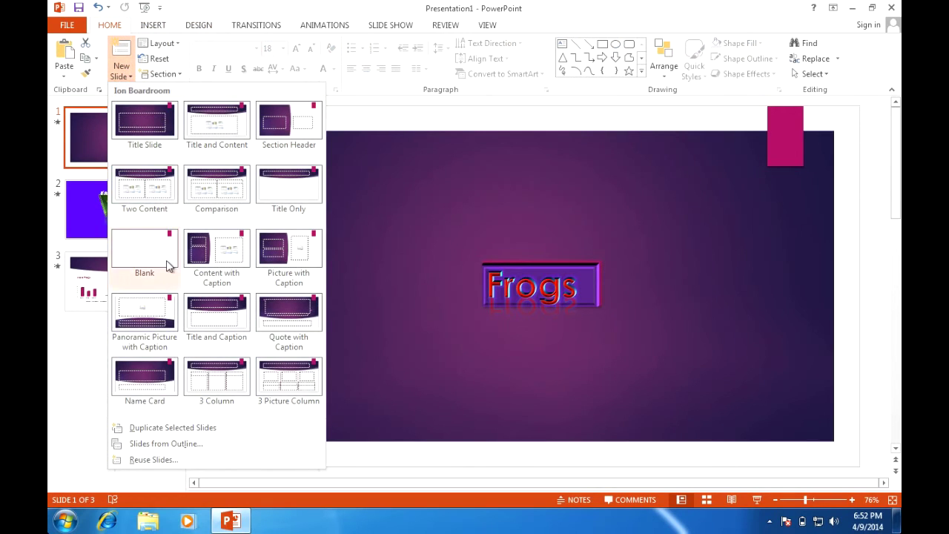
click(145, 120)
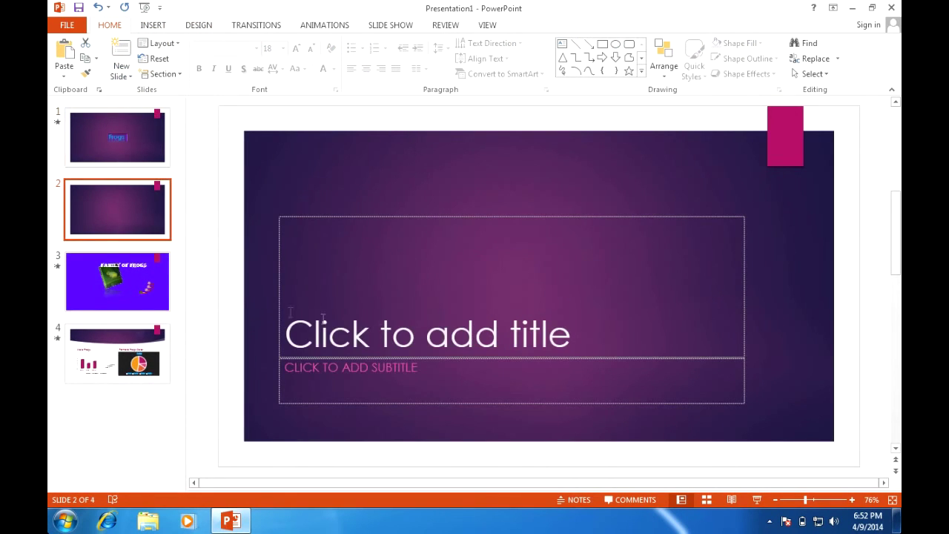
Delete the empty subtitle placeholder from the new slide 2.
click(384, 317)
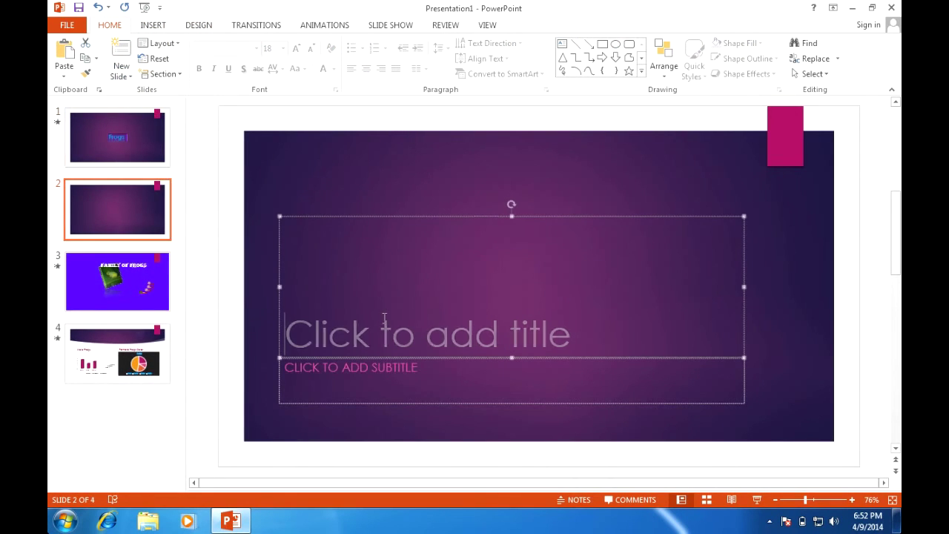
click(433, 405)
key(Delete)
Enter "Thank You:)" as the title of the new slide 2.
click(439, 319)
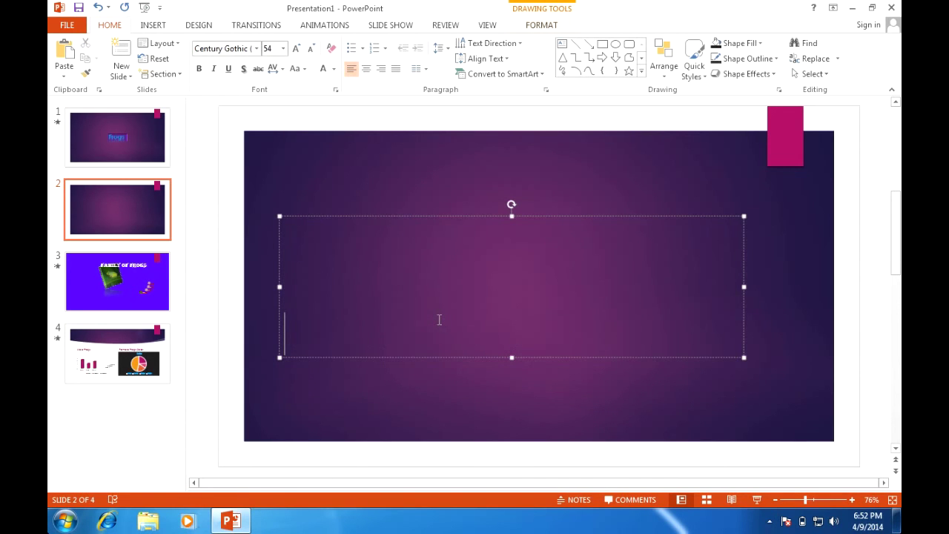
text(TYhan)
key(BackSpace)
key(BackSpace)
key(BackSpace)
key(BackSpace)
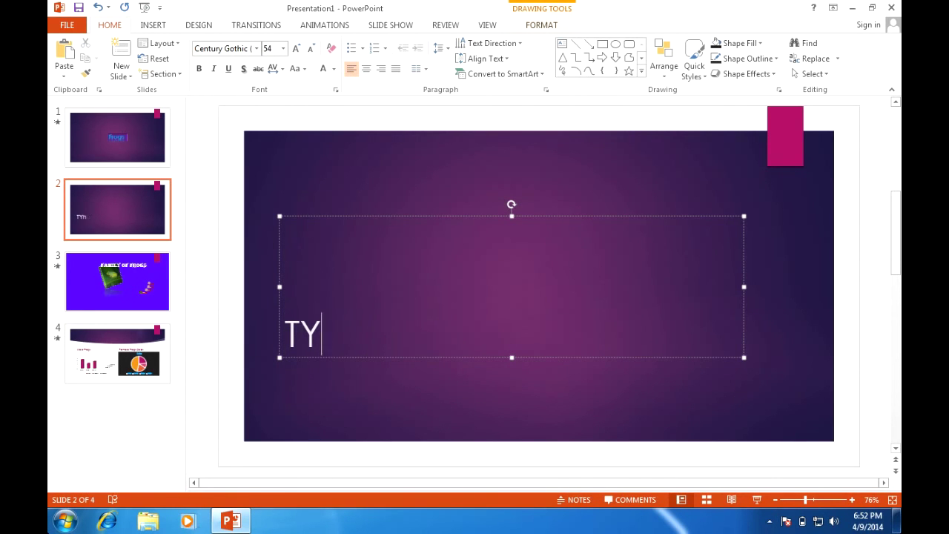
text(hank You:))
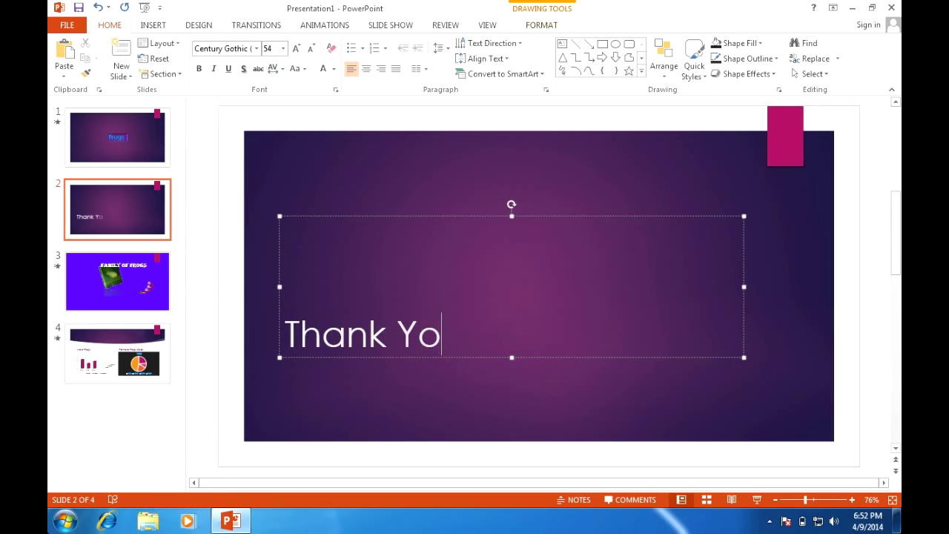